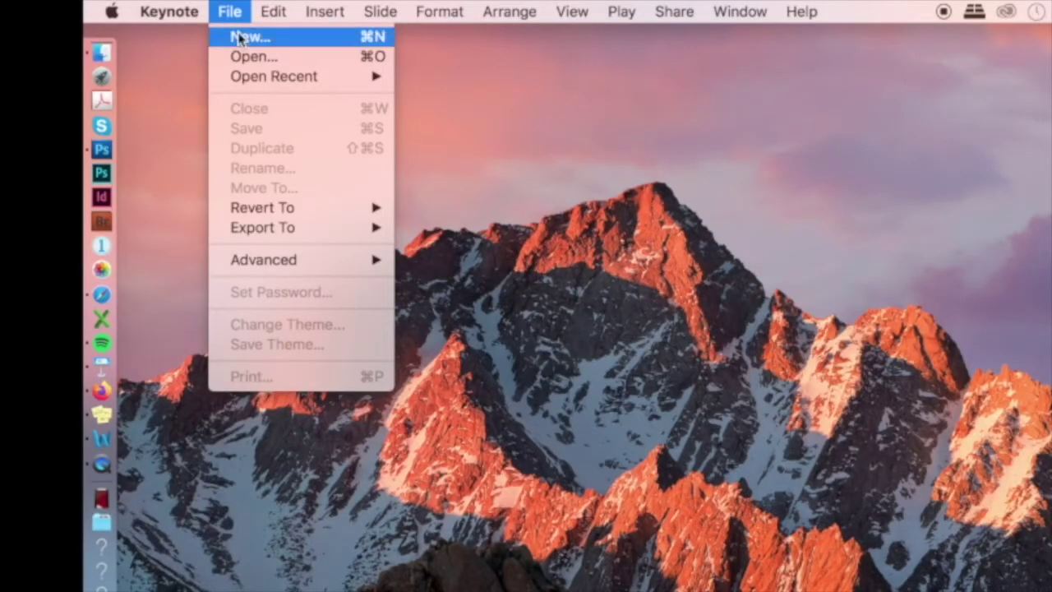
- Start a new presentation and pick the plain White theme in the theme chooser
{"action": "left_click", "coordinate": [239, 38]}
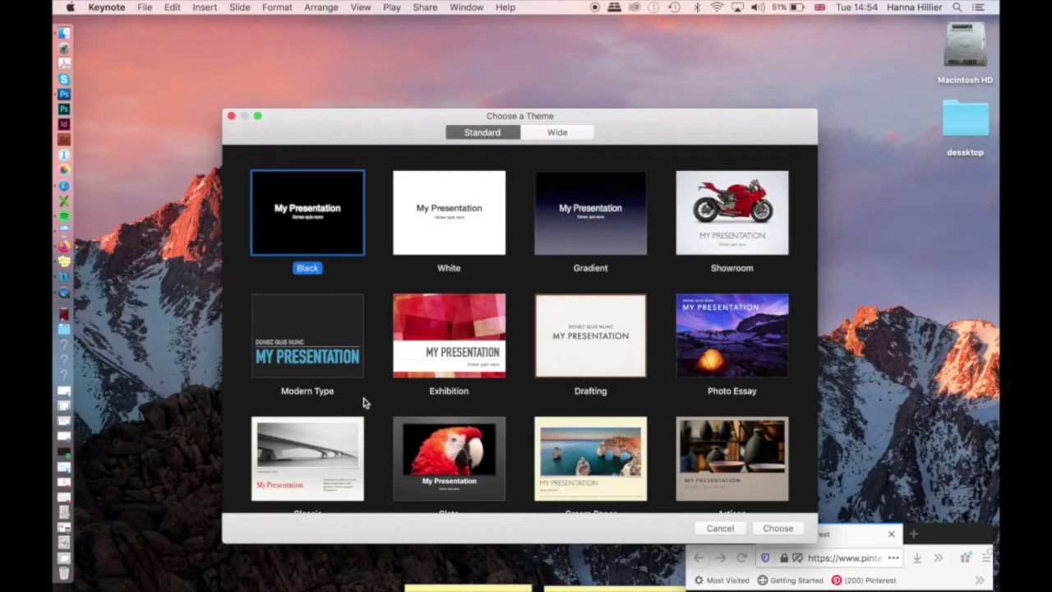
{"action": "left_click", "coordinate": [449, 230]}
- Create the White-theme presentation, view it at 50% zoom in a narrower window beside the browser
{"action": "double_click", "coordinate": [449, 230]}
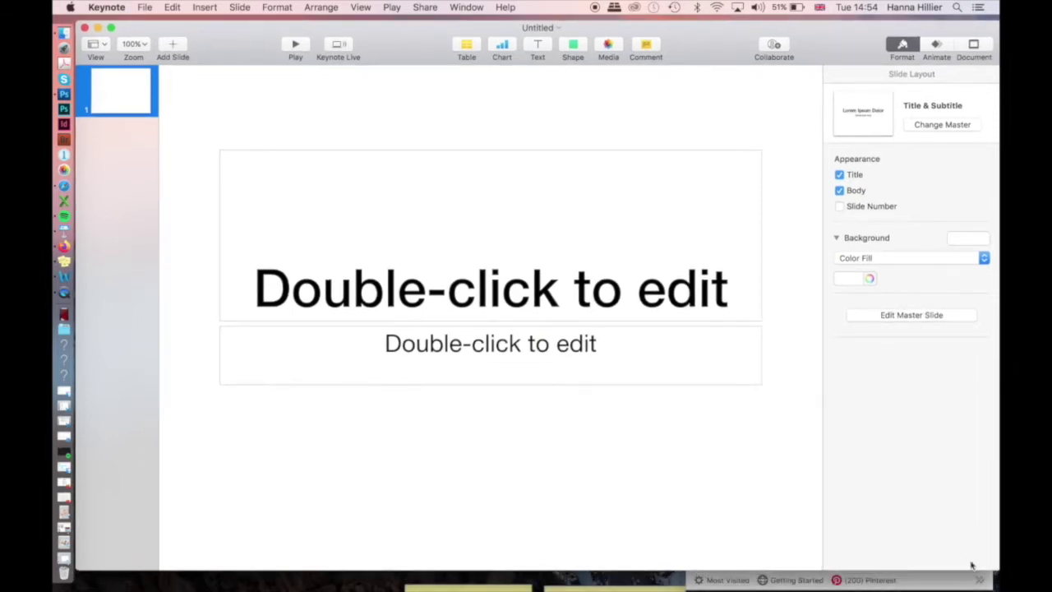
{"action": "left_click_drag", "start_coordinate": [996, 570], "coordinate": [956, 589]}
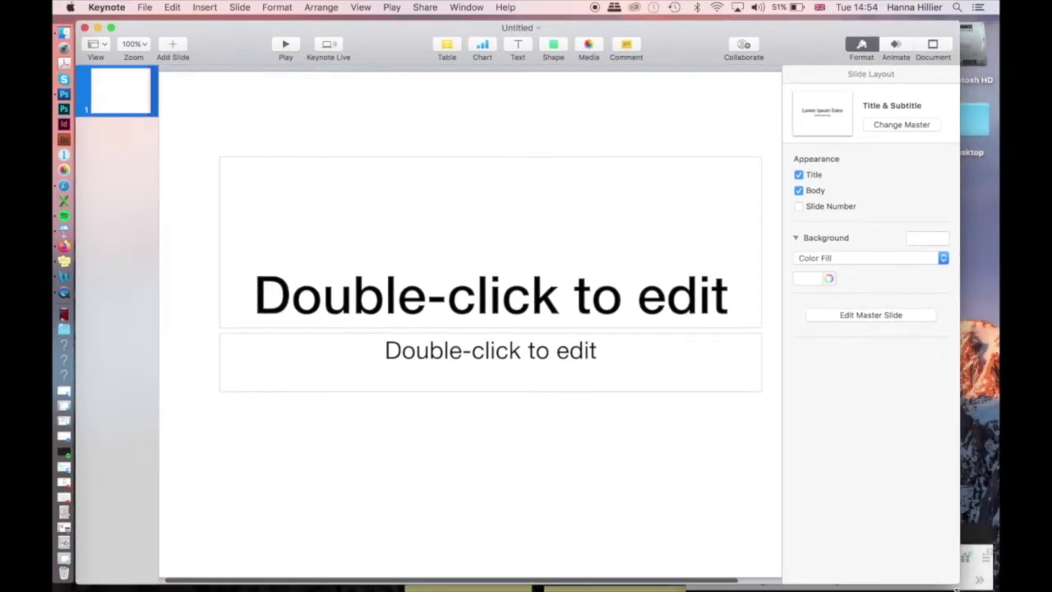
{"action": "left_click", "coordinate": [133, 43]}
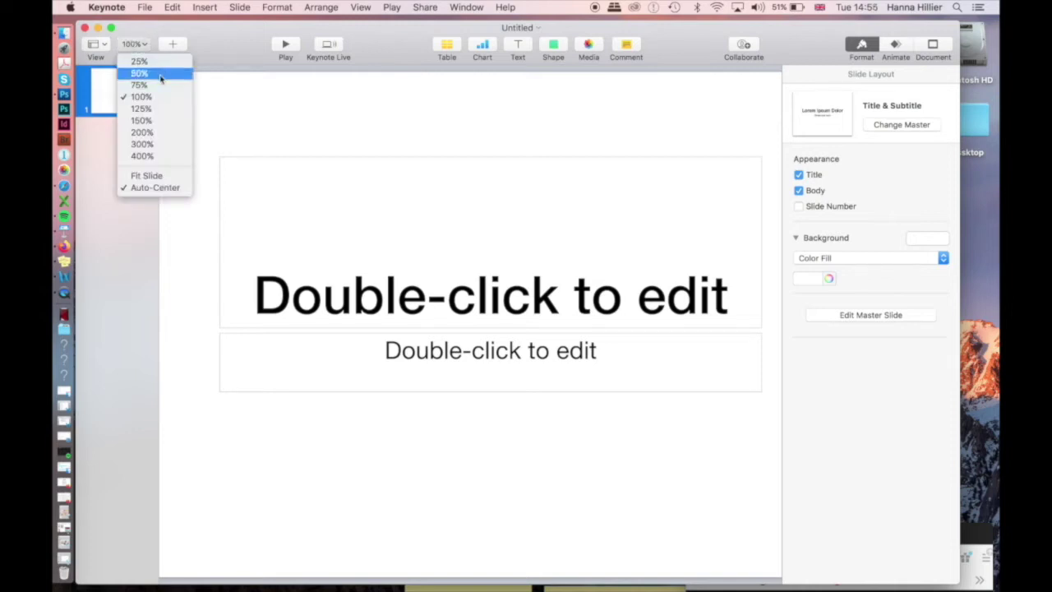
{"action": "left_click", "coordinate": [140, 73]}
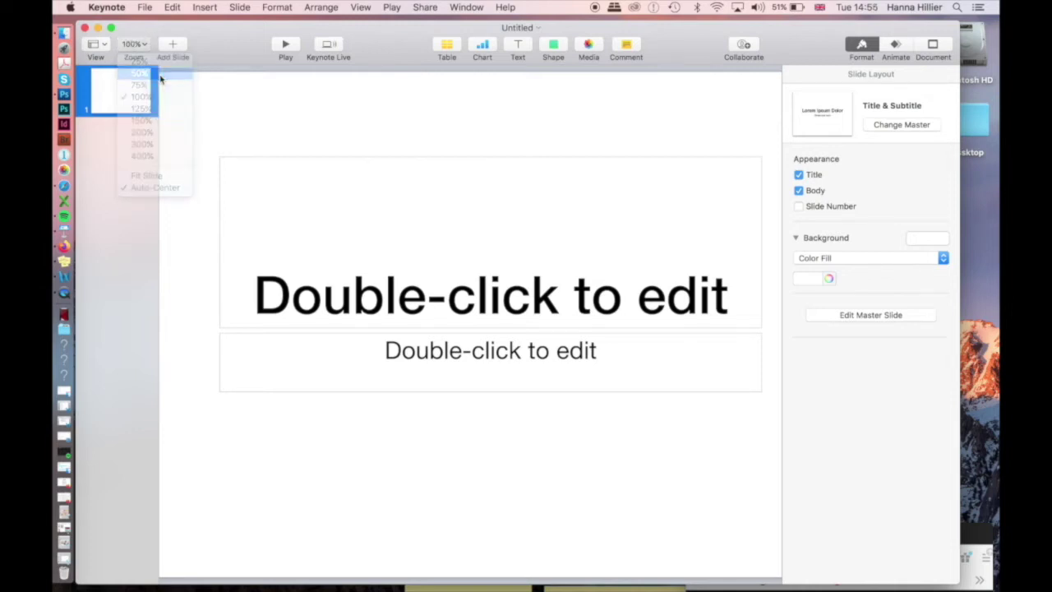
{"action": "left_click_drag", "start_coordinate": [958, 580], "coordinate": [684, 585]}
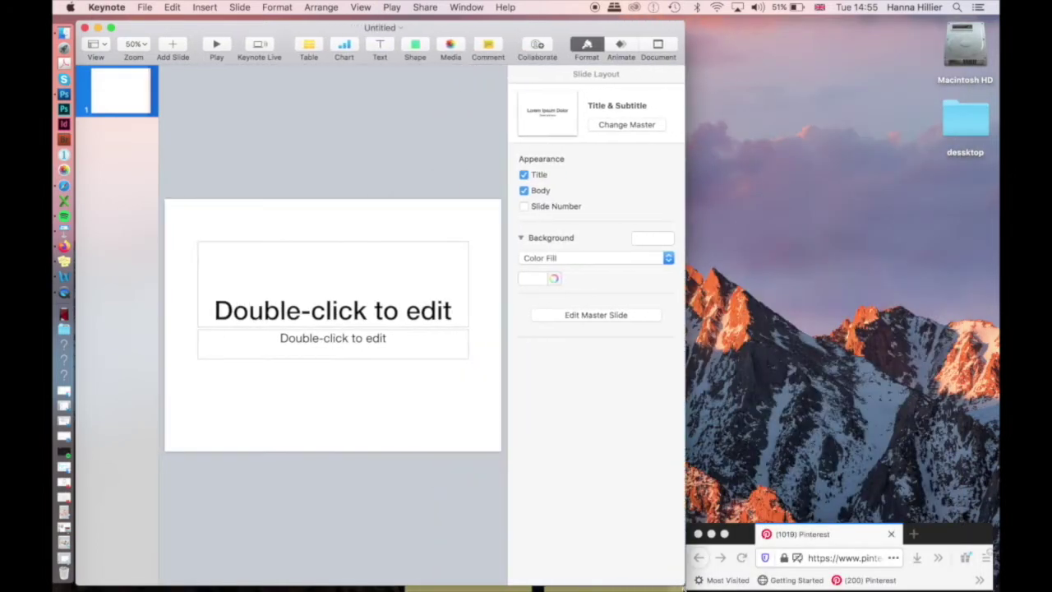
{"action": "left_click", "coordinate": [128, 101]}
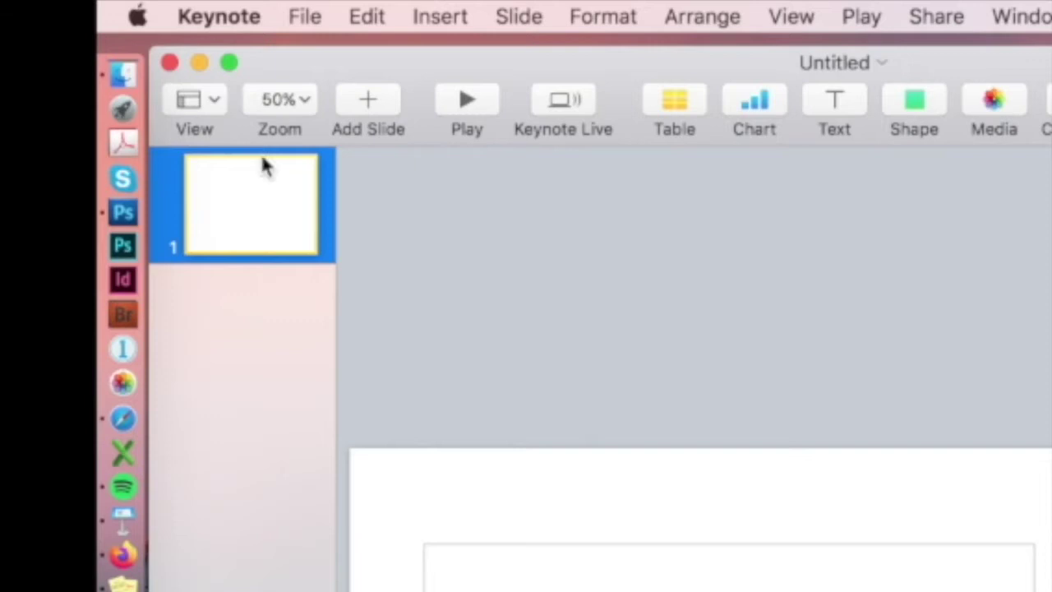
- Add slide 2, delete its title box, and move its text box to the top
{"action": "left_click", "coordinate": [145, 7]}
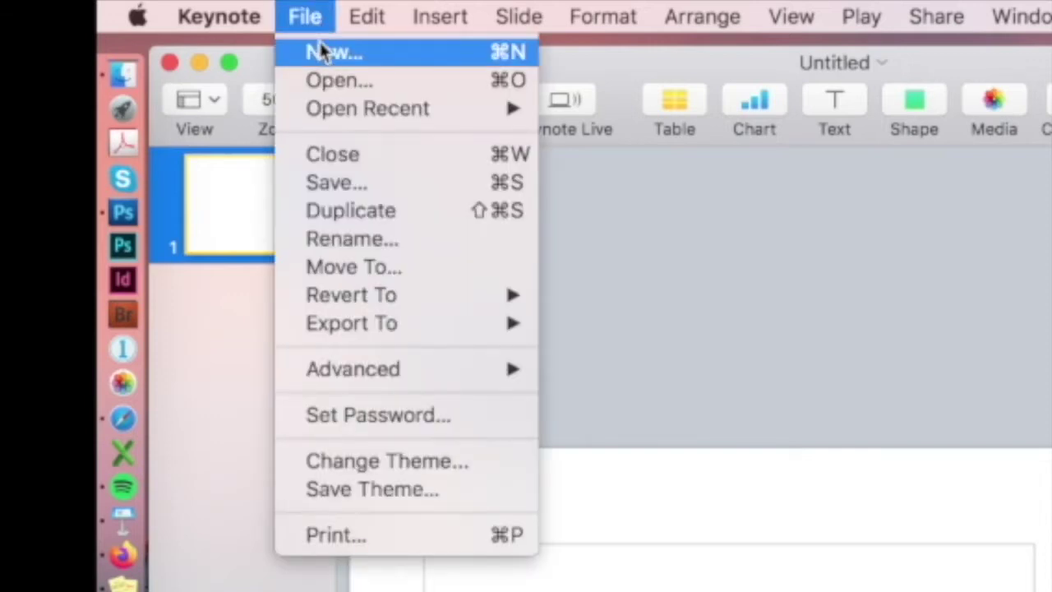
{"action": "left_click", "coordinate": [387, 212]}
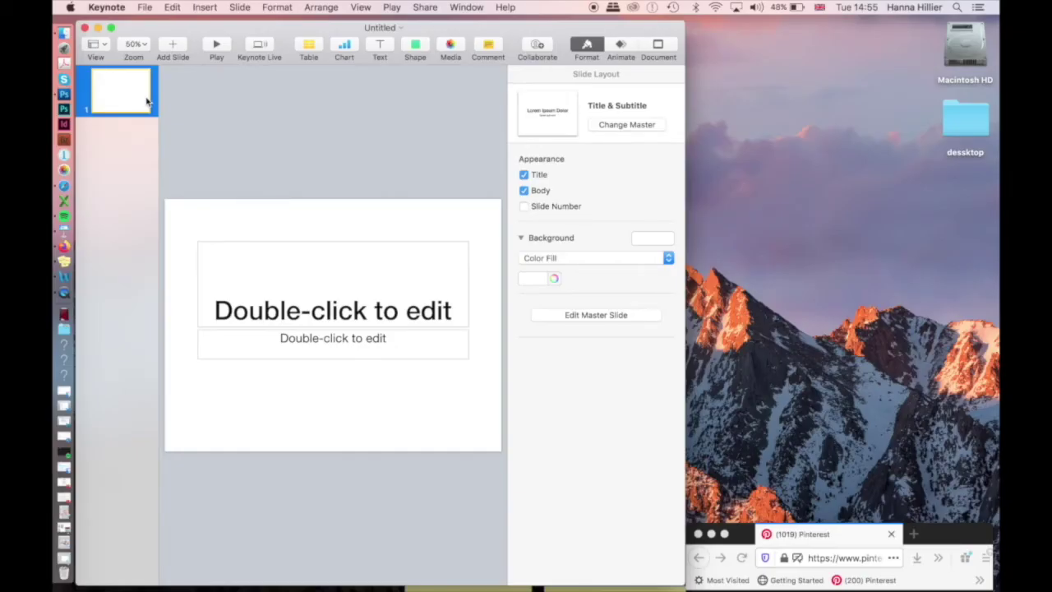
{"action": "key", "text": "Return"}
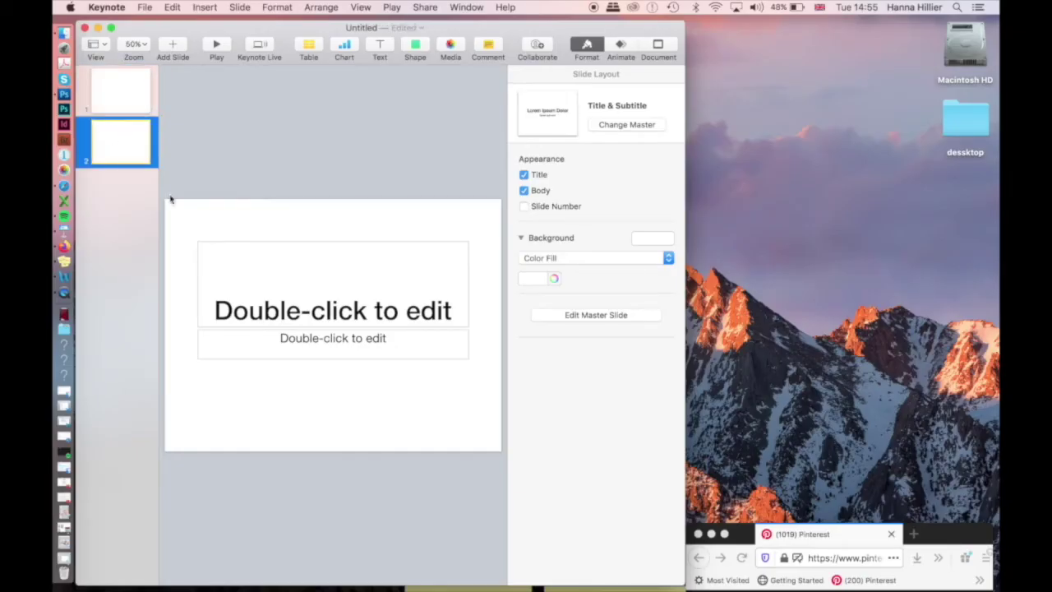
{"action": "left_click", "coordinate": [334, 314]}
{"action": "key", "text": "BackSpace"}
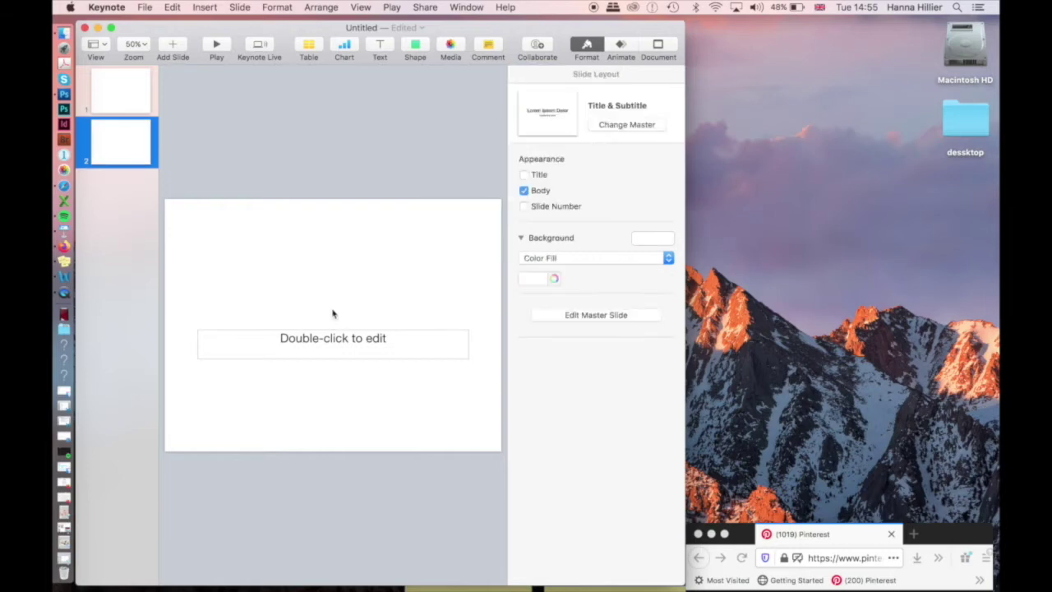
{"action": "left_click_drag", "start_coordinate": [346, 350], "coordinate": [347, 228]}
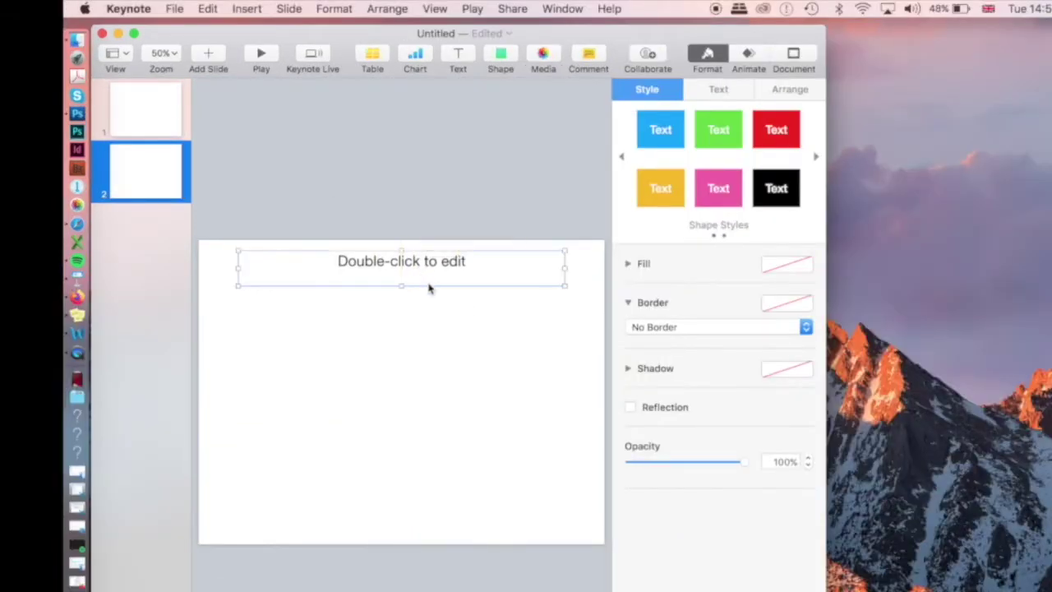
- Add five more slides like slide 2, then return to slide 1
{"action": "left_click", "coordinate": [165, 179]}
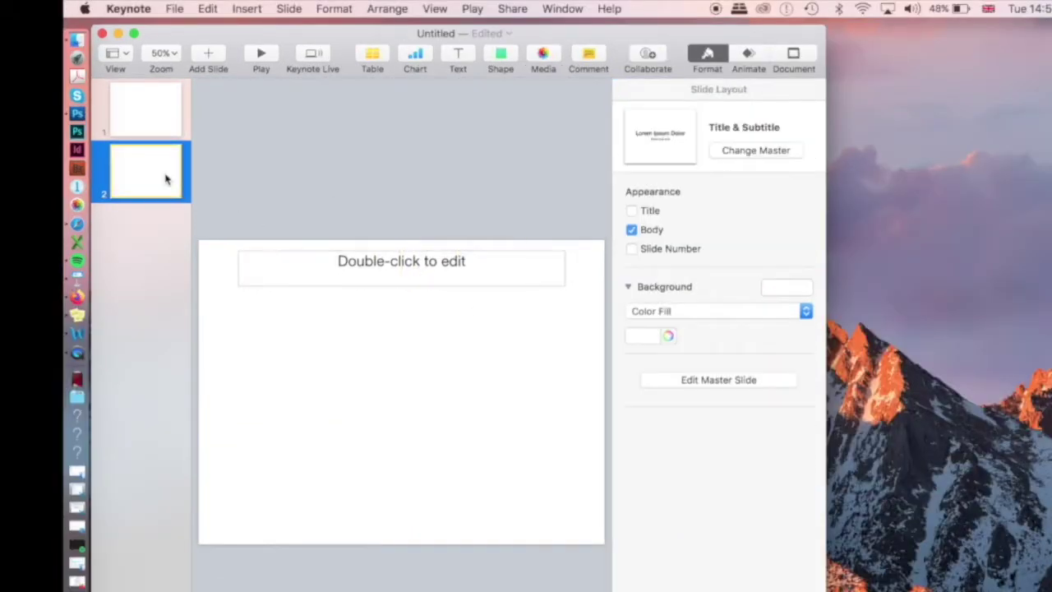
{"action": "key", "text": "Return"}
{"action": "key", "text": "Return"}
{"action": "key", "text": "Return"}
{"action": "key", "text": "Return"}
{"action": "key", "text": "Return"}
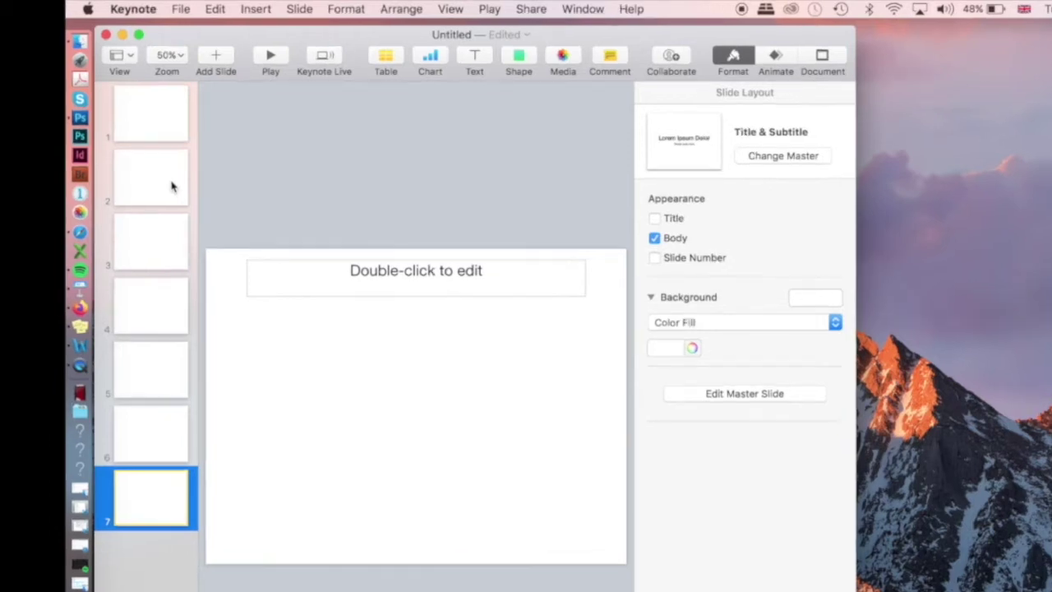
{"action": "left_click", "coordinate": [164, 122]}
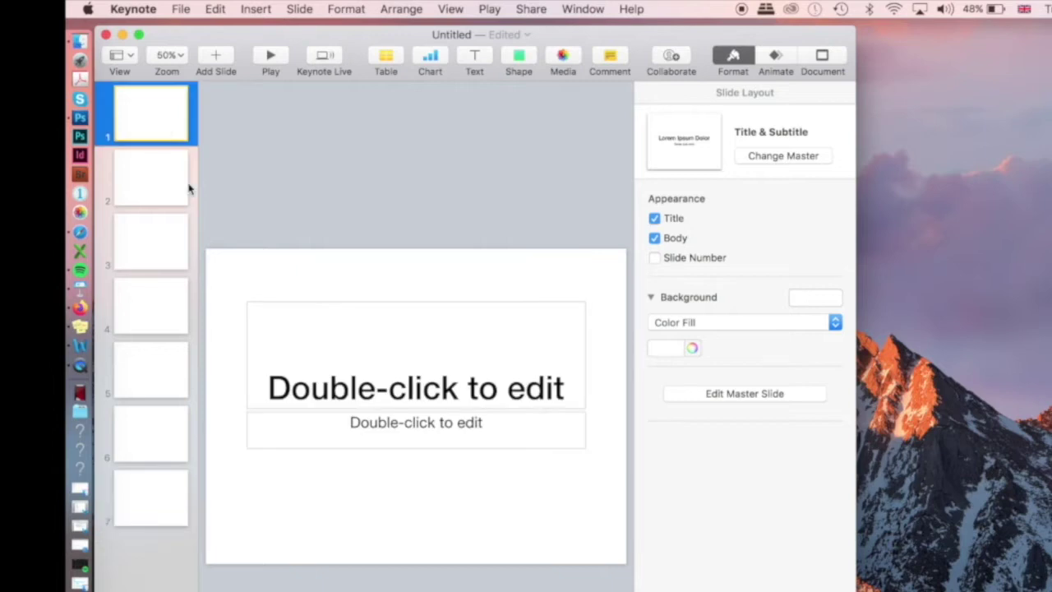
- Enter BEAUTY PORTFOLIO as the slide 1 title
{"action": "left_click", "coordinate": [449, 352]}
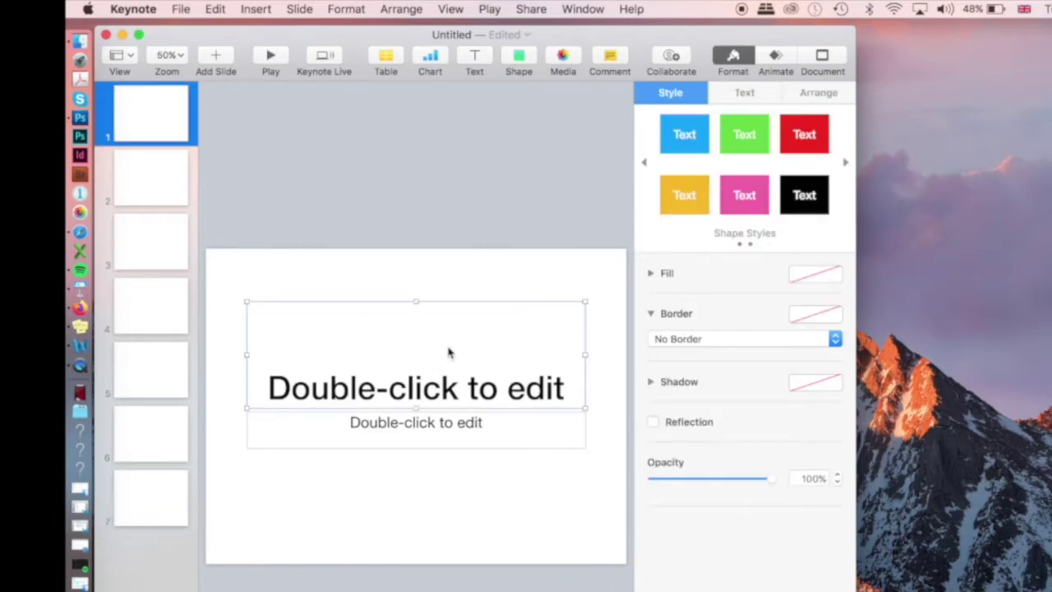
{"action": "double_click", "coordinate": [449, 352]}
{"action": "type", "text": "BEAUTY PORTFOLIO"}
- Fill the subtitle with the author's full name and select both text boxes
{"action": "left_click", "coordinate": [427, 436]}
{"action": "left_click", "coordinate": [428, 436]}
{"action": "type", "text": "HANNA HILLIER"}
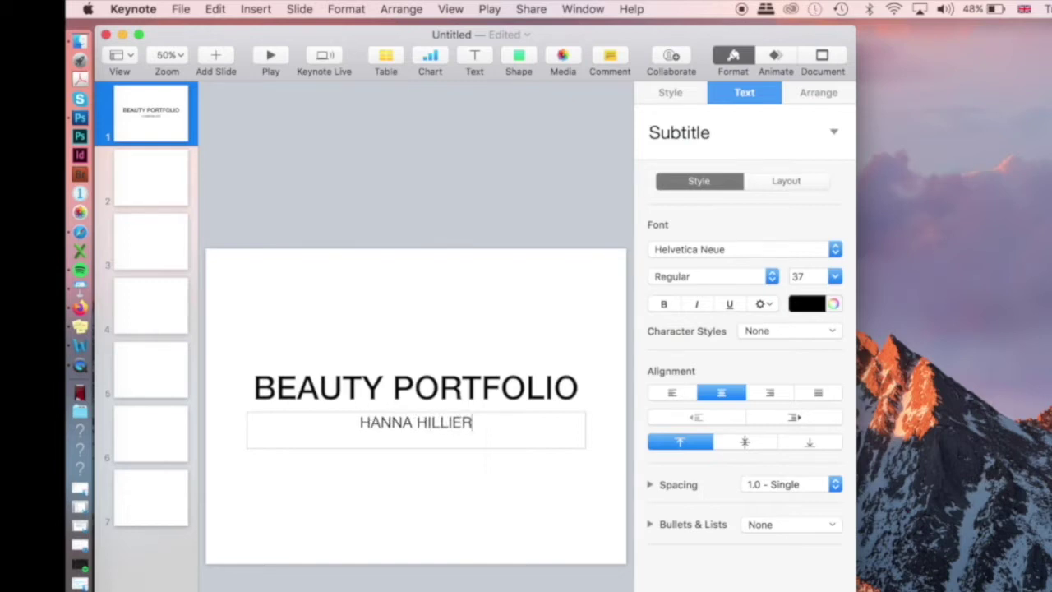
{"action": "left_click", "coordinate": [386, 388]}
{"action": "left_click", "coordinate": [456, 506]}
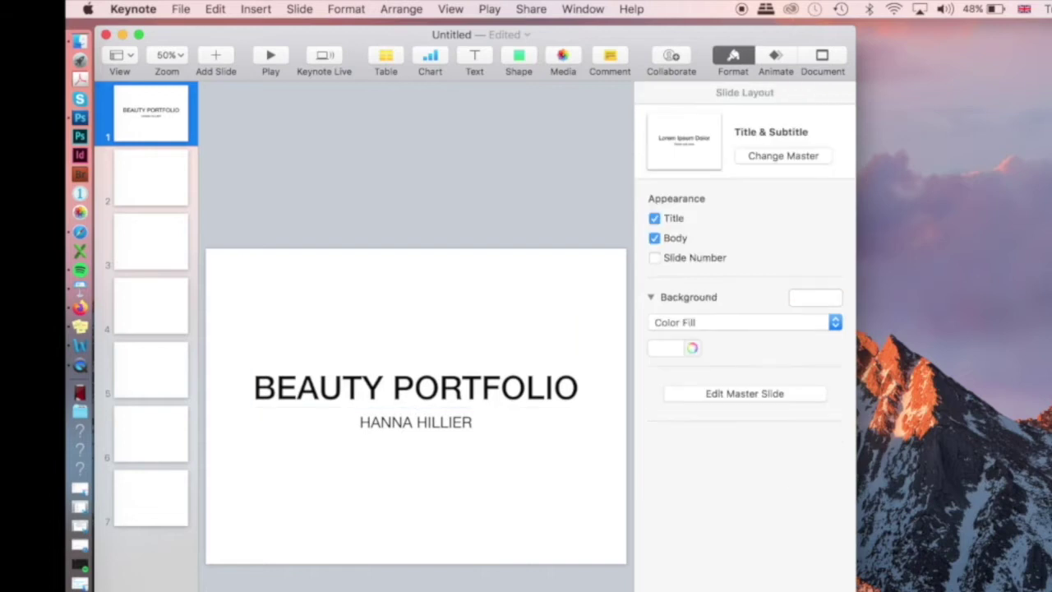
{"action": "key", "text": "super+a"}
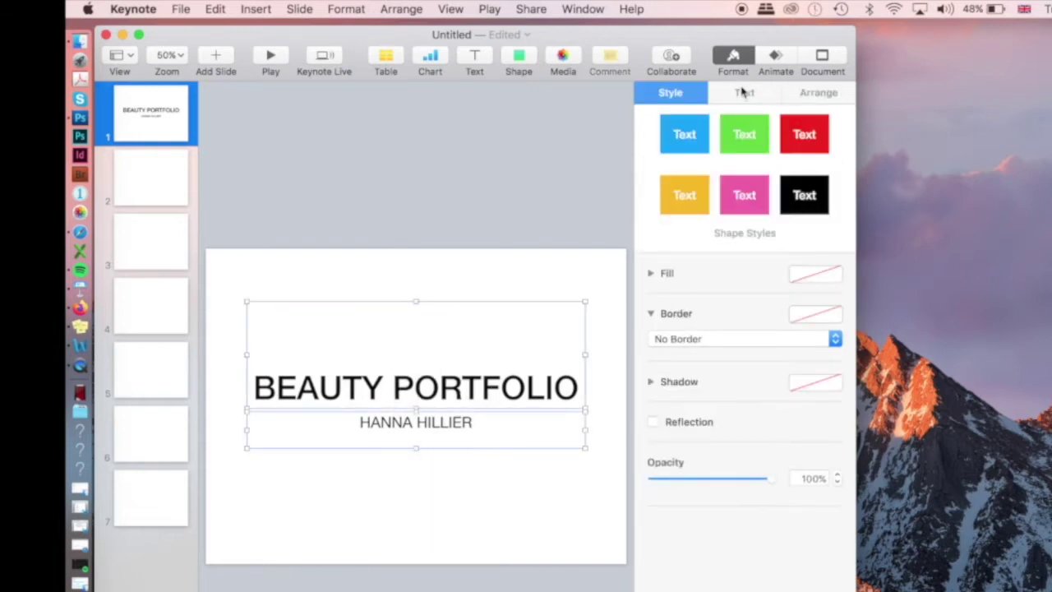
- Set the title and subtitle font to Courier New
{"action": "left_click", "coordinate": [731, 95]}
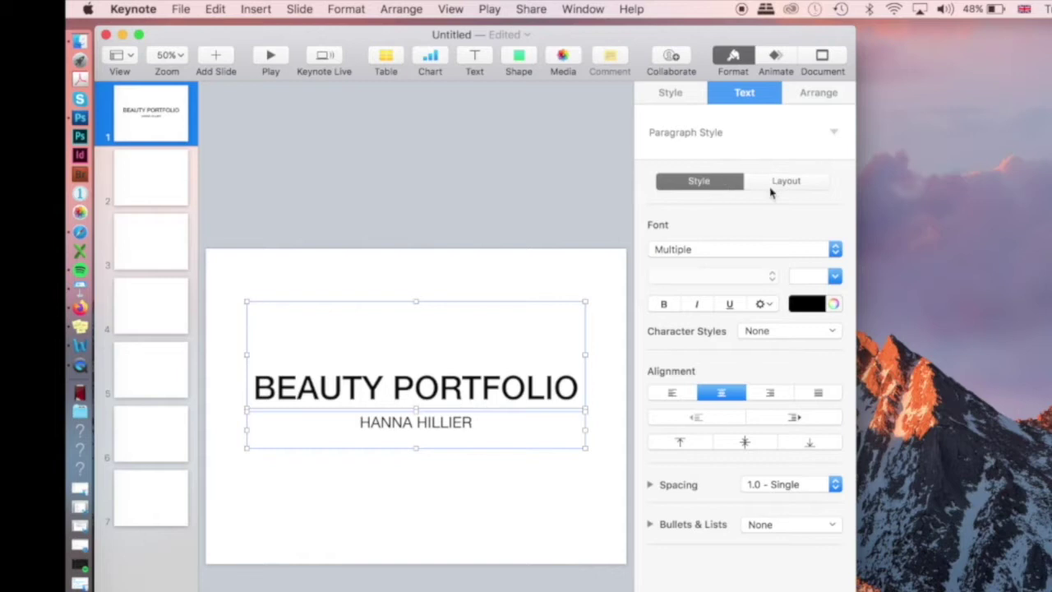
{"action": "left_click", "coordinate": [702, 253]}
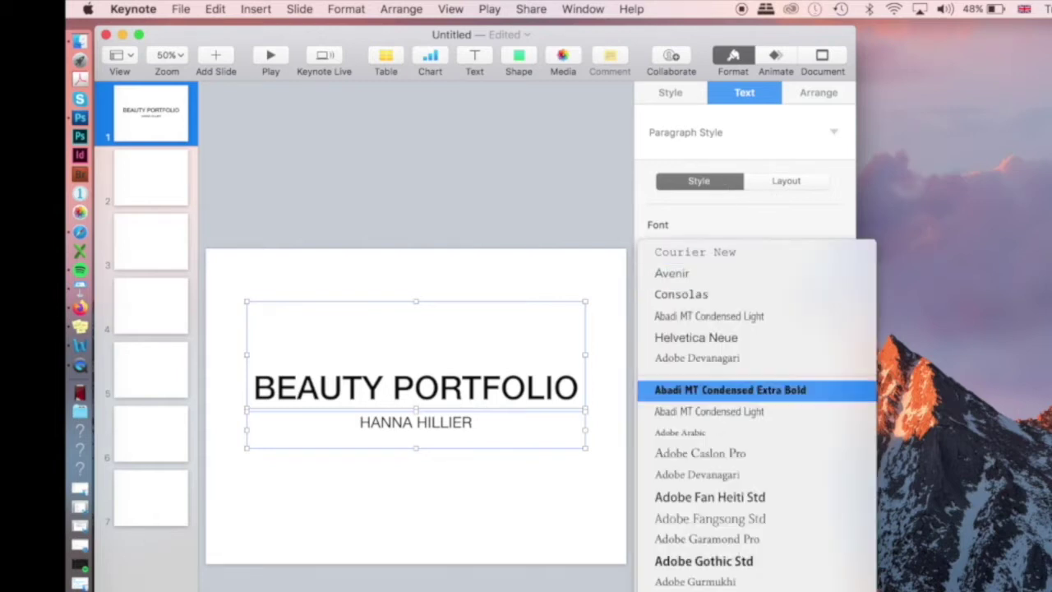
{"action": "scroll", "coordinate": [702, 428], "scroll_direction": "down", "scroll_amount": 15}
{"action": "scroll", "coordinate": [756, 401], "scroll_direction": "down", "scroll_amount": 20}
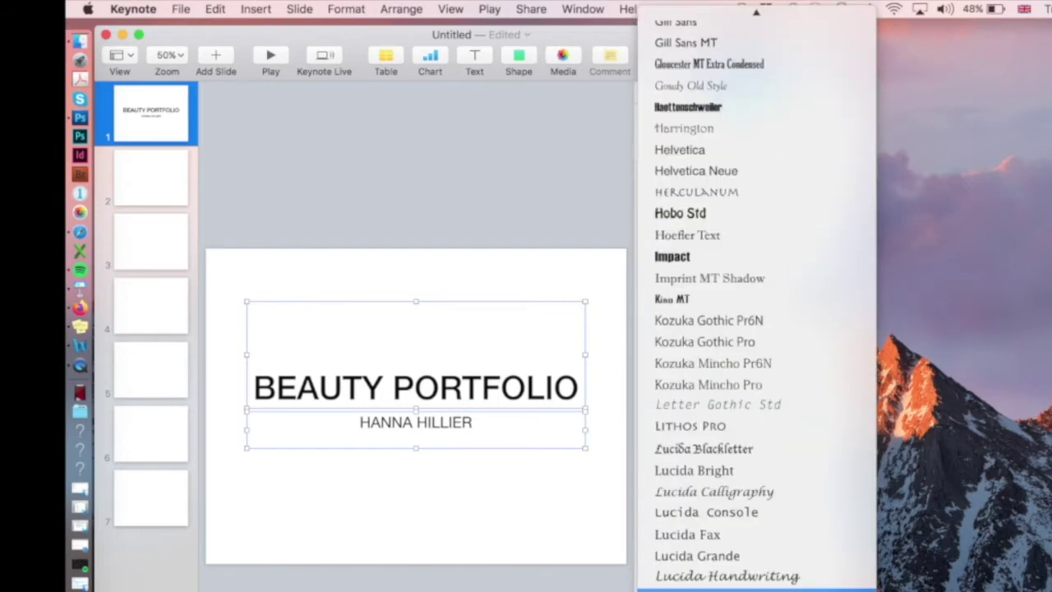
{"action": "scroll", "coordinate": [759, 394], "scroll_direction": "up", "scroll_amount": 20}
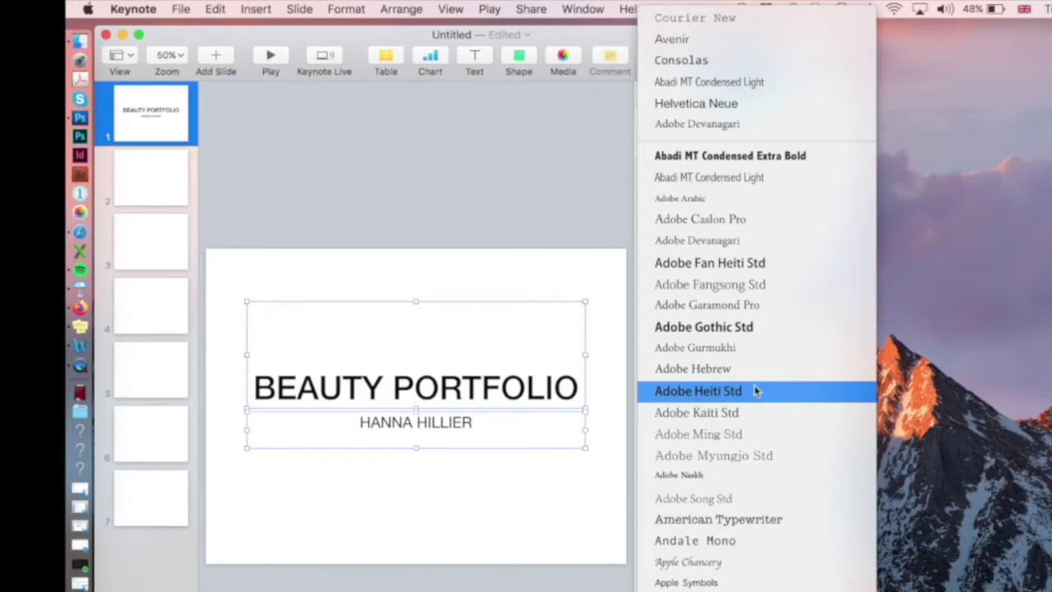
{"action": "left_click", "coordinate": [723, 18]}
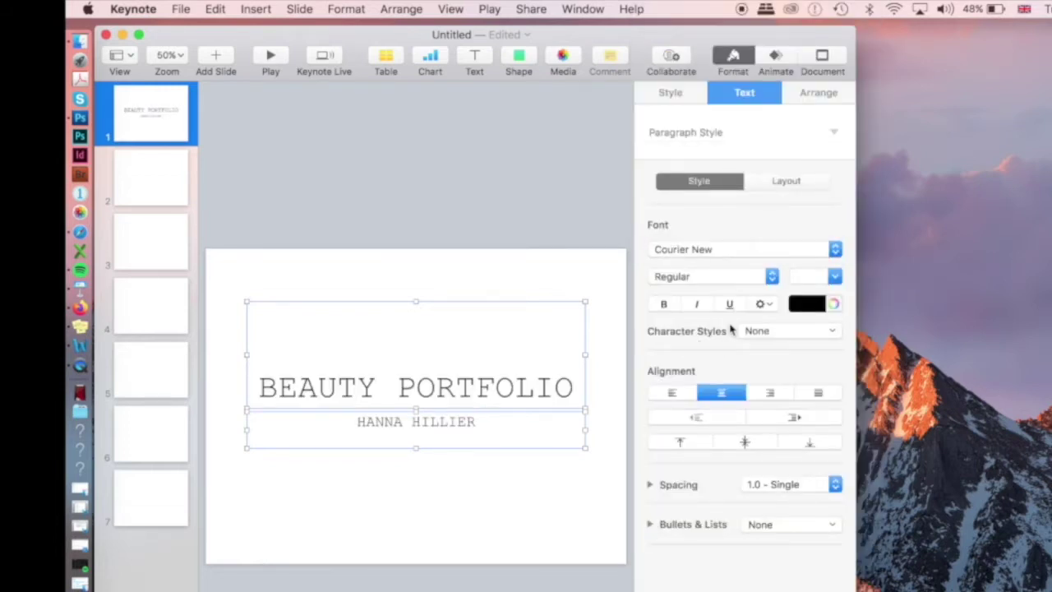
{"action": "key", "text": "XF86AudioMute"}
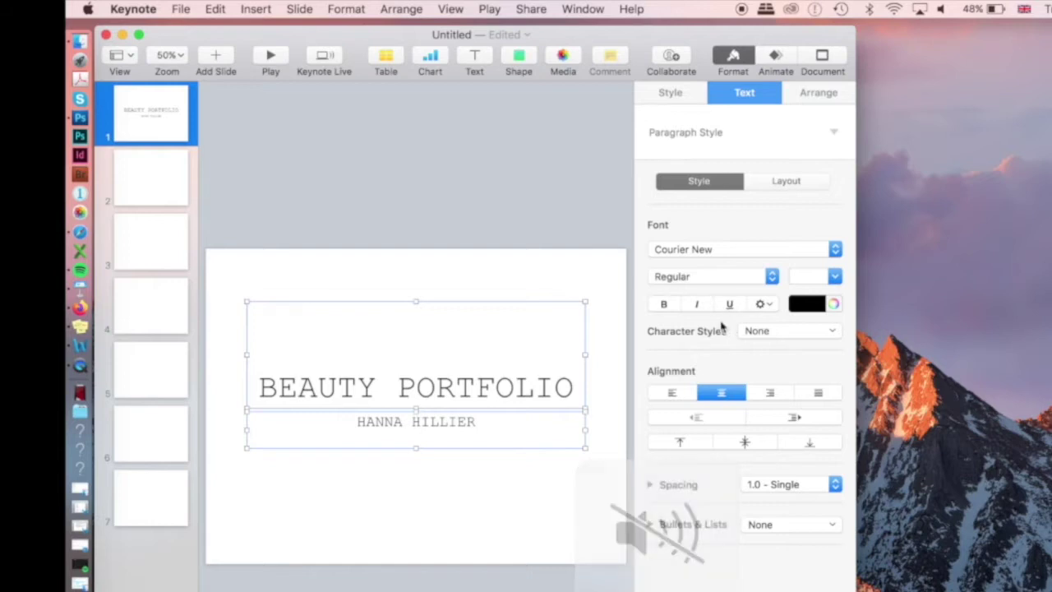
- Keep the Regular style and make the title 60 pt
{"action": "left_click", "coordinate": [695, 278]}
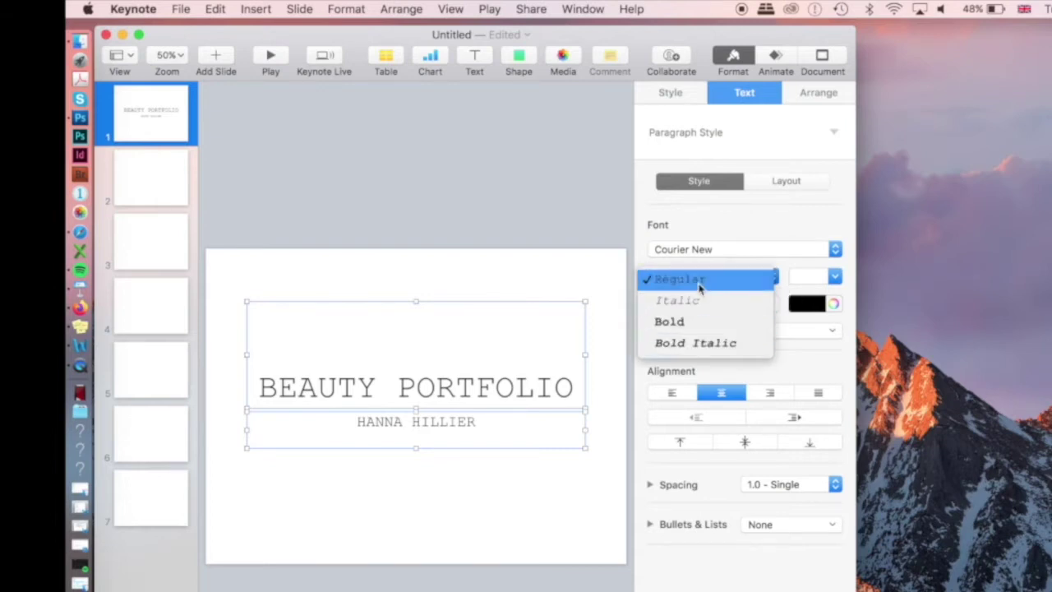
{"action": "left_click", "coordinate": [699, 282]}
{"action": "left_click", "coordinate": [808, 277]}
{"action": "type", "text": "60"}
{"action": "key", "text": "Return"}
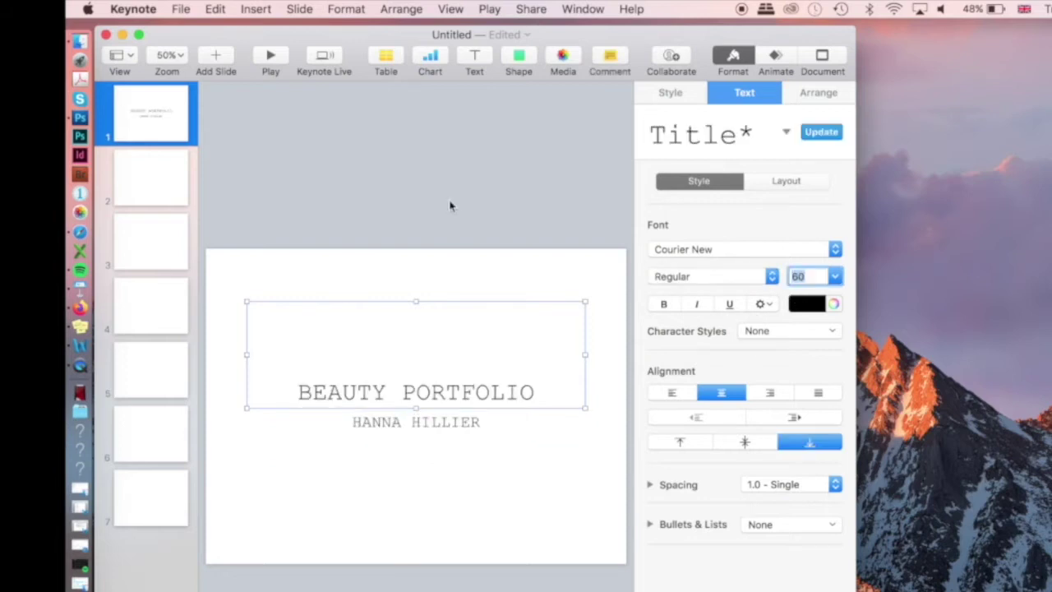
{"action": "left_click", "coordinate": [450, 206]}
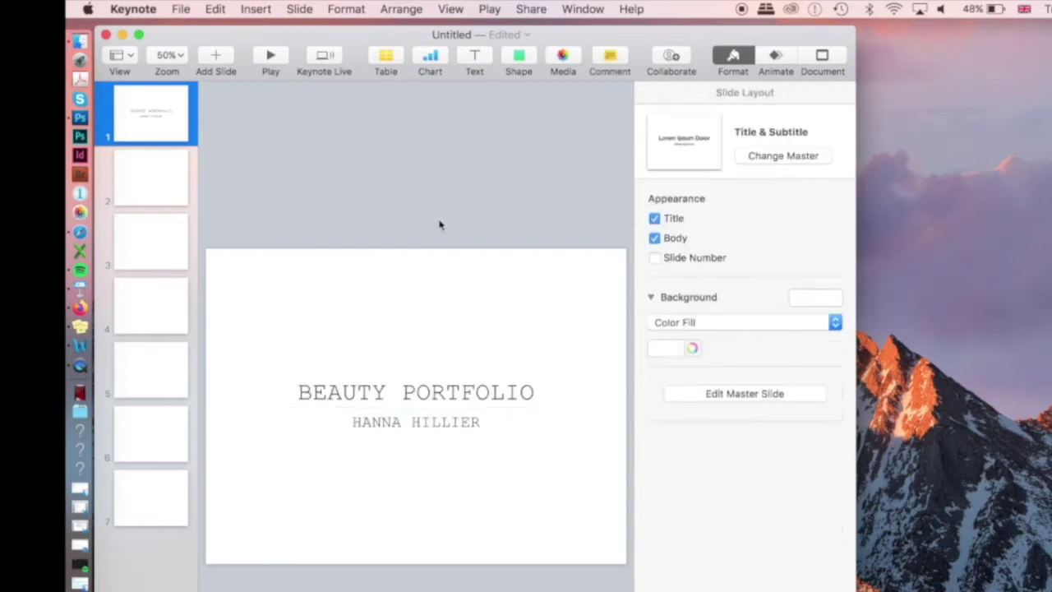
{"action": "left_click", "coordinate": [479, 428]}
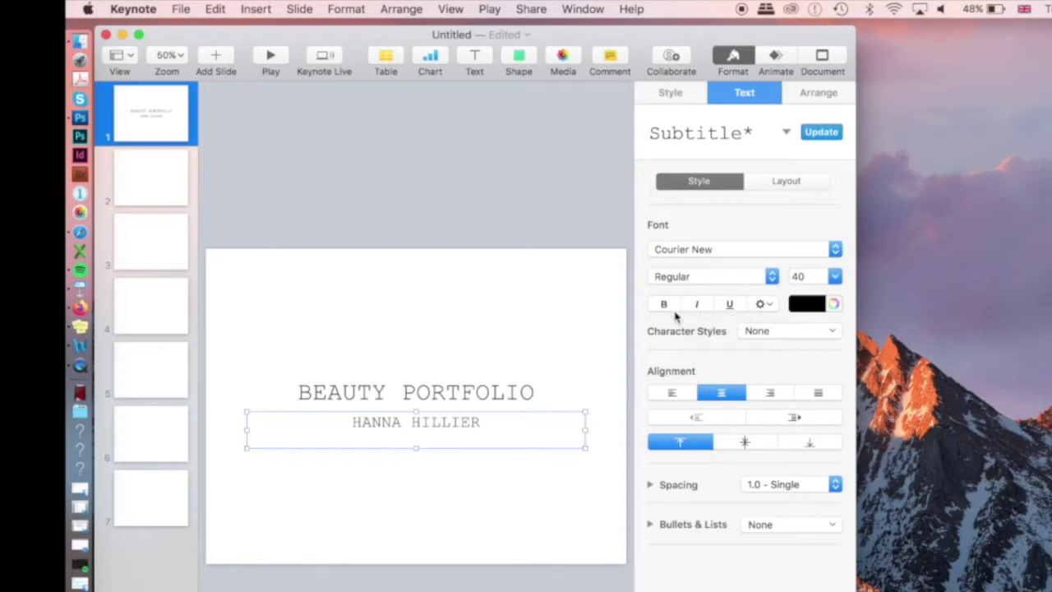
{"action": "left_click", "coordinate": [500, 402]}
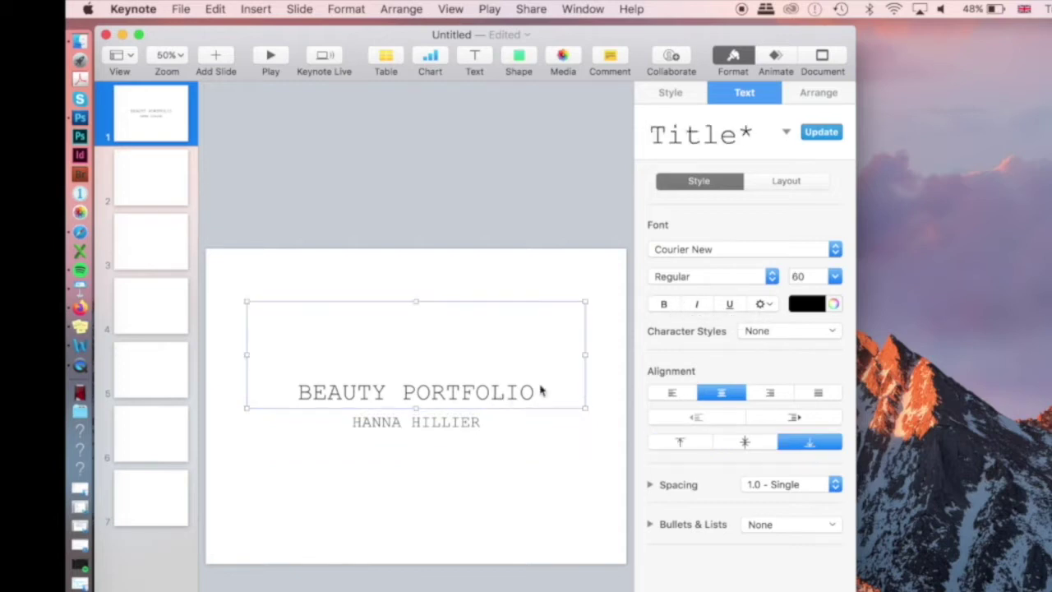
{"action": "left_click", "coordinate": [664, 304]}
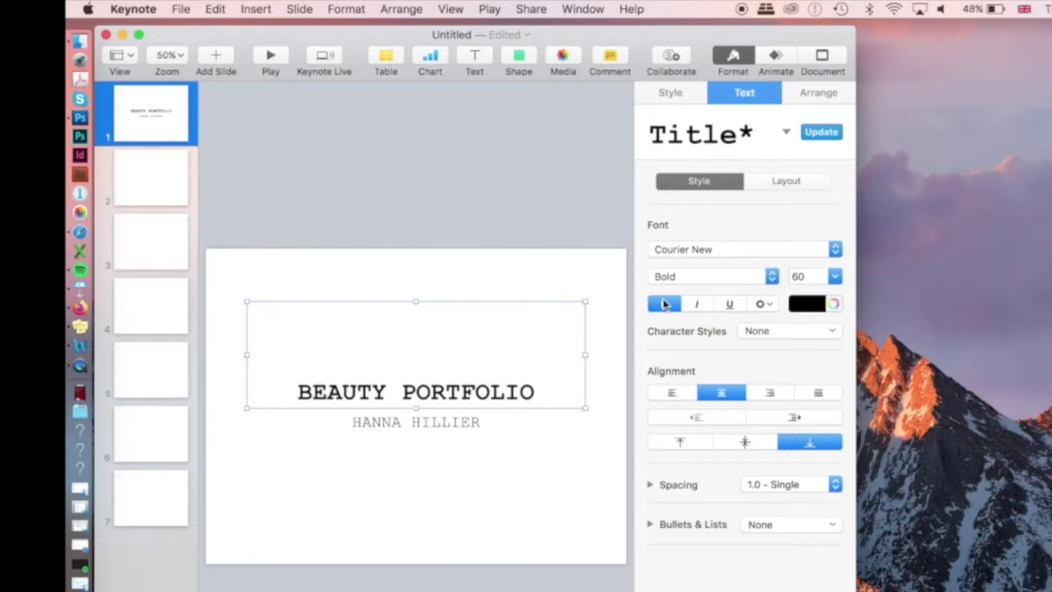
{"action": "left_click", "coordinate": [664, 304]}
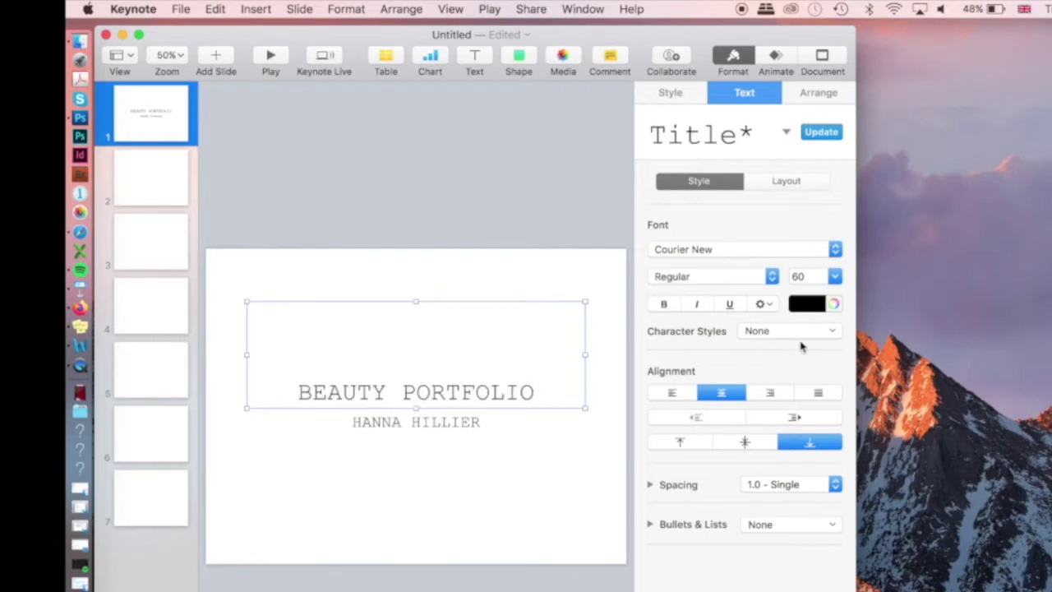
{"action": "left_click", "coordinate": [525, 503]}
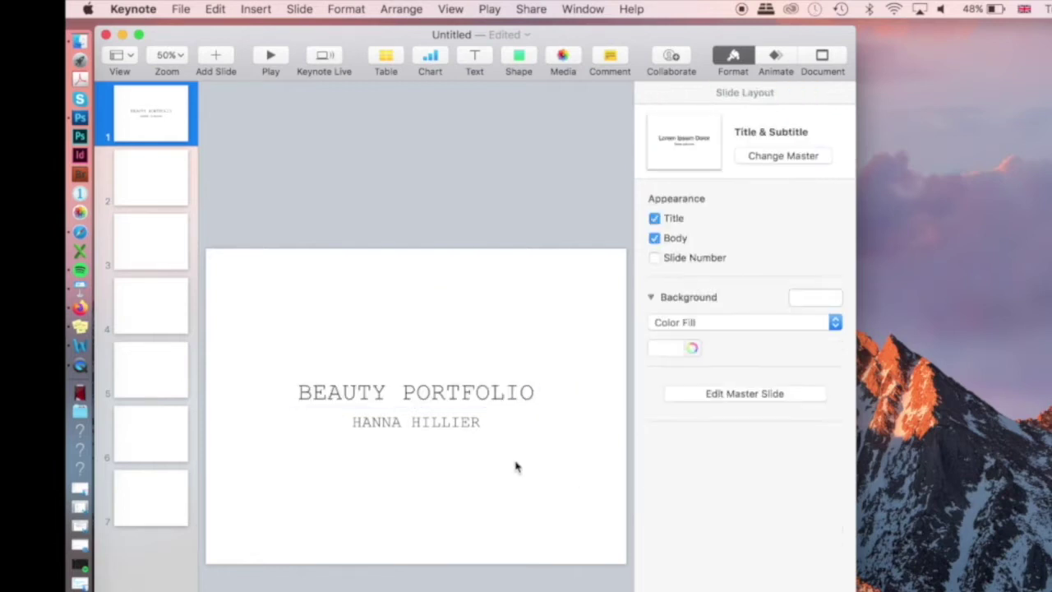
{"action": "left_click", "coordinate": [462, 413]}
{"action": "left_click_drag", "start_coordinate": [470, 165], "coordinate": [422, 568]}
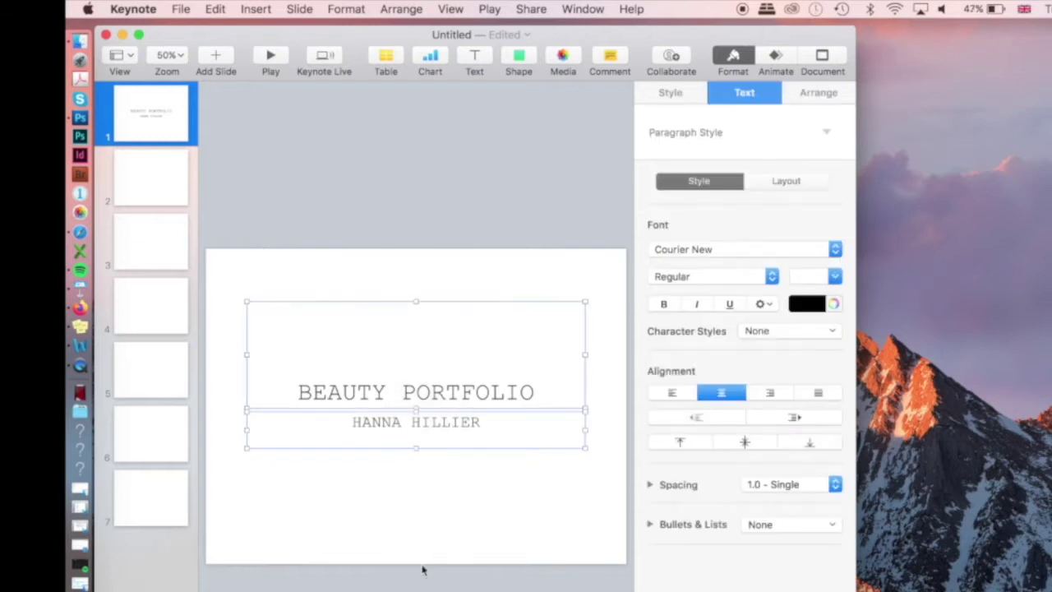
{"action": "left_click", "coordinate": [674, 395]}
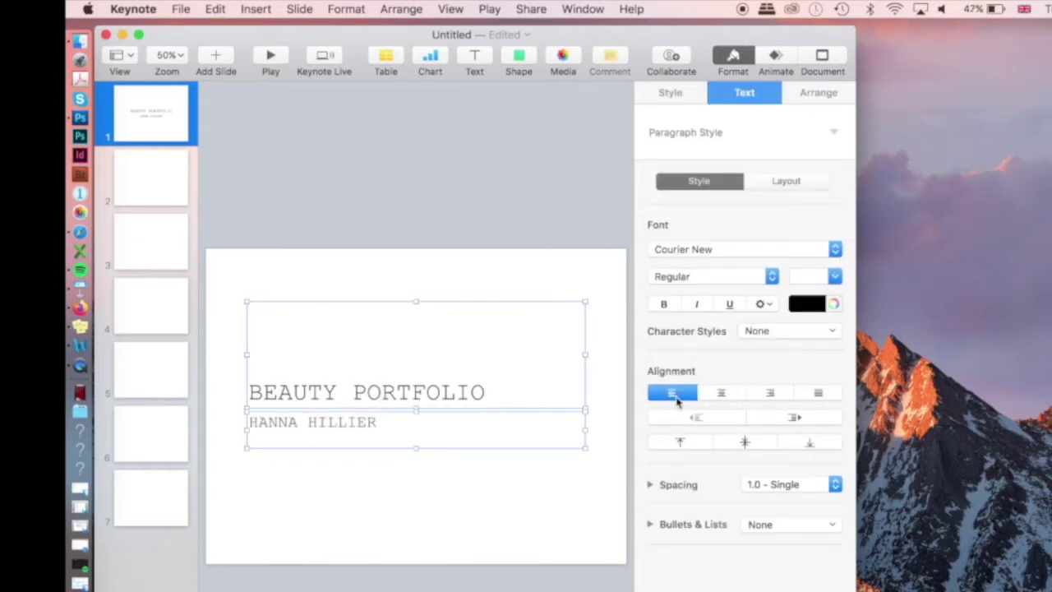
{"action": "left_click", "coordinate": [720, 397]}
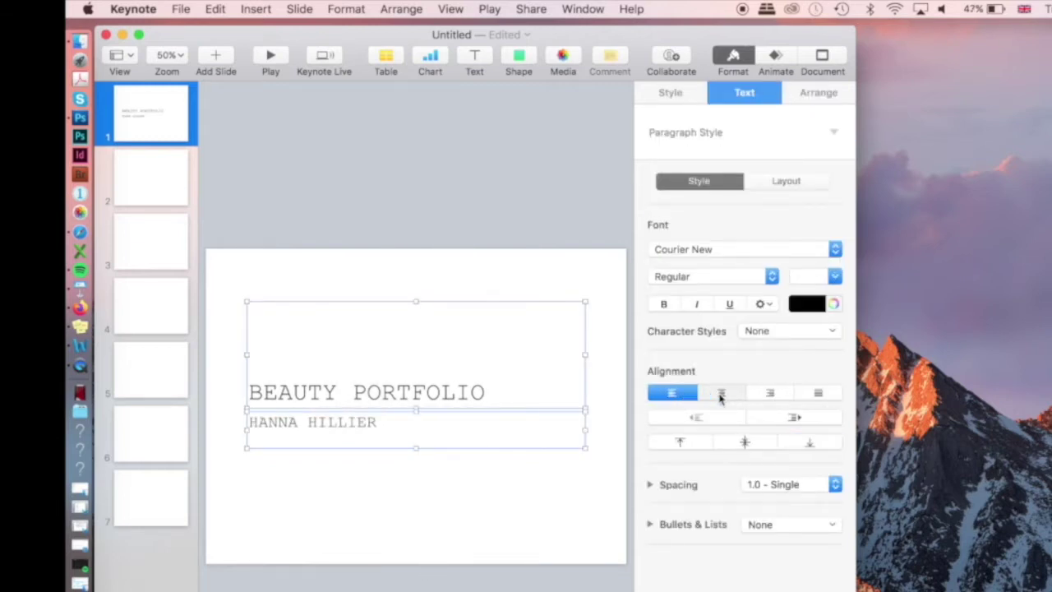
{"action": "left_click", "coordinate": [770, 393]}
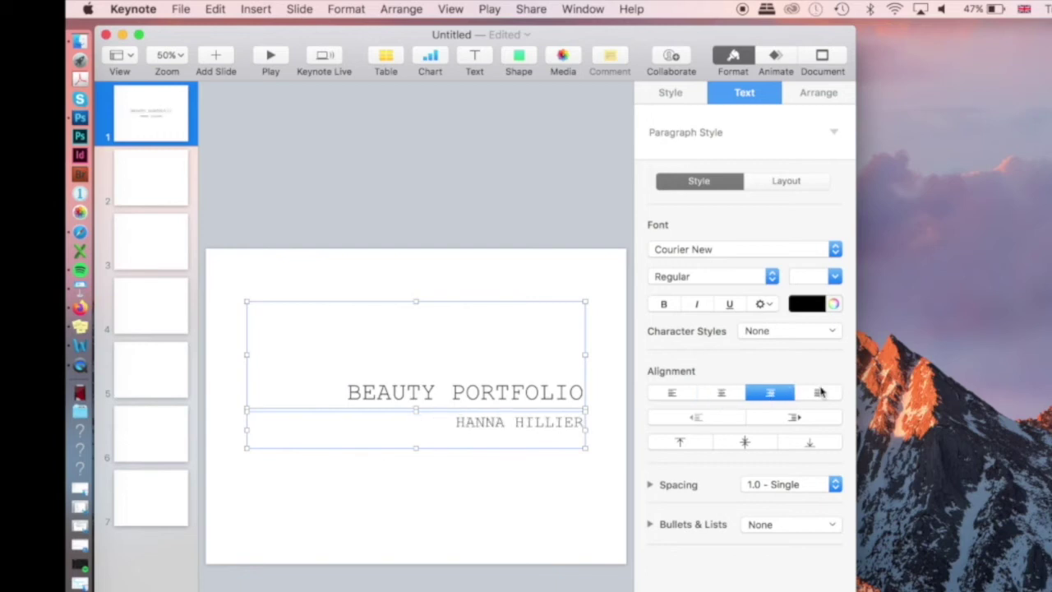
{"action": "left_click", "coordinate": [818, 394]}
{"action": "left_click", "coordinate": [720, 394]}
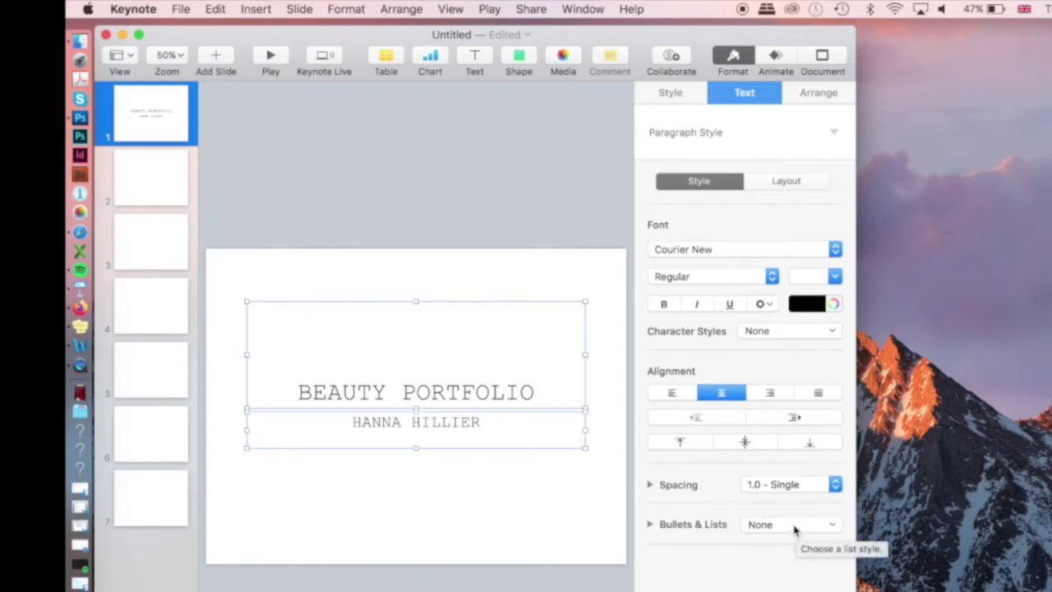
{"action": "left_click", "coordinate": [785, 189]}
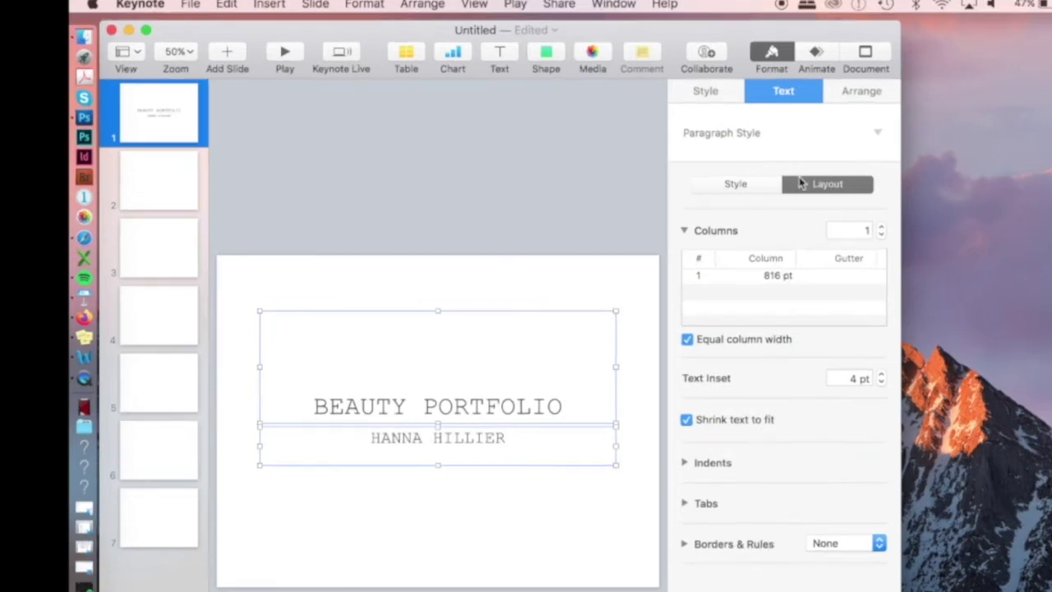
{"action": "left_click", "coordinate": [735, 183]}
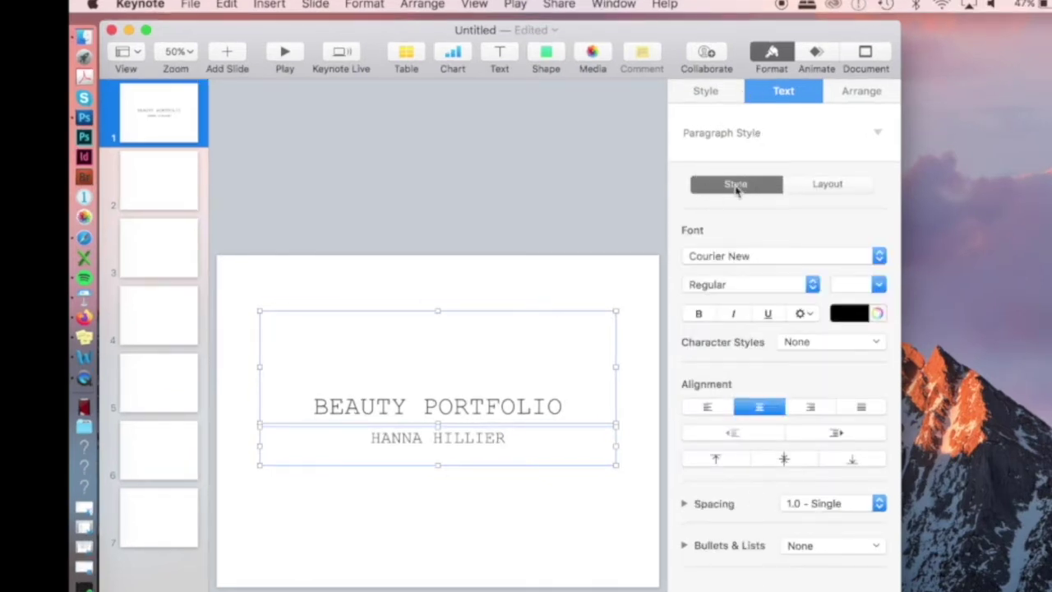
{"action": "left_click", "coordinate": [860, 95]}
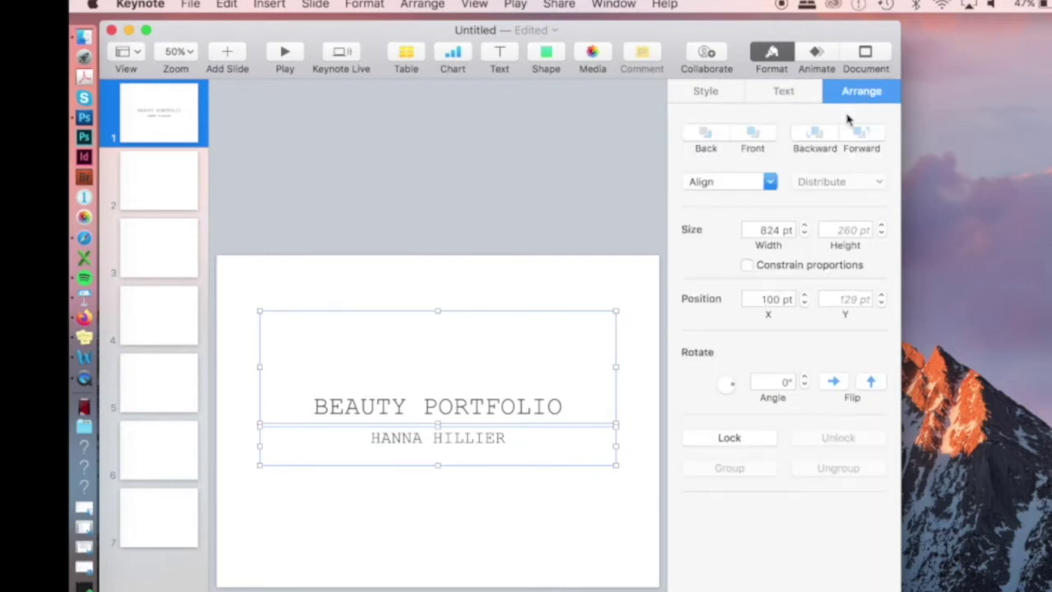
{"action": "left_click", "coordinate": [832, 382]}
{"action": "left_click", "coordinate": [832, 382]}
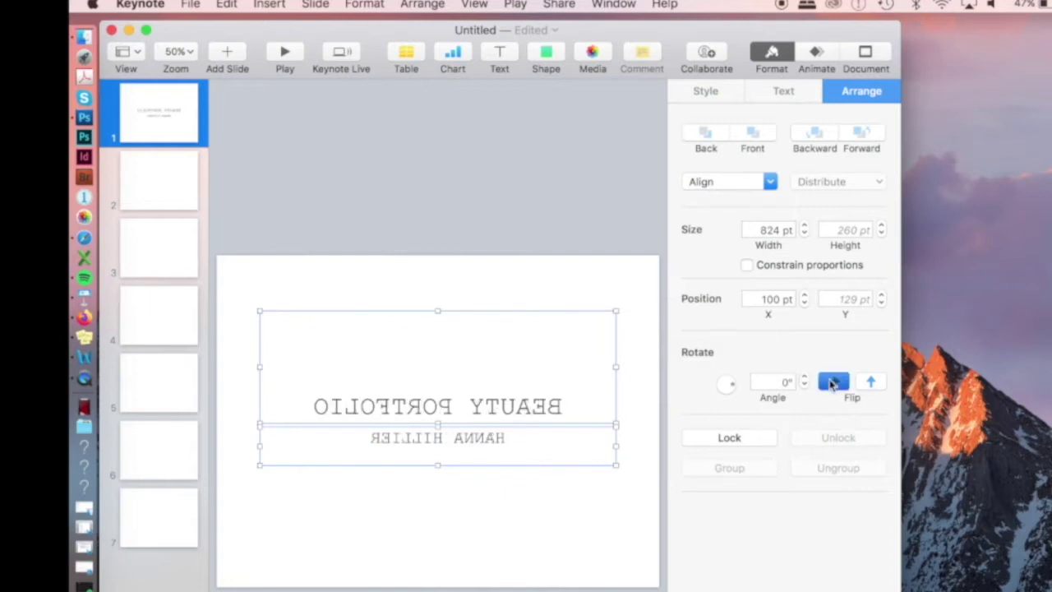
{"action": "left_click", "coordinate": [864, 385]}
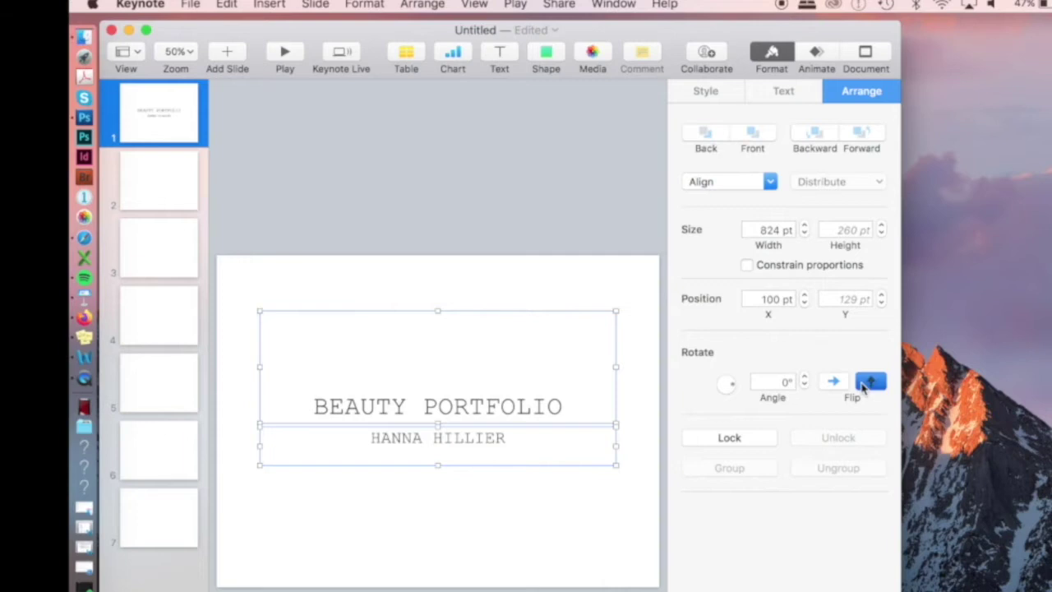
{"action": "left_click", "coordinate": [865, 385]}
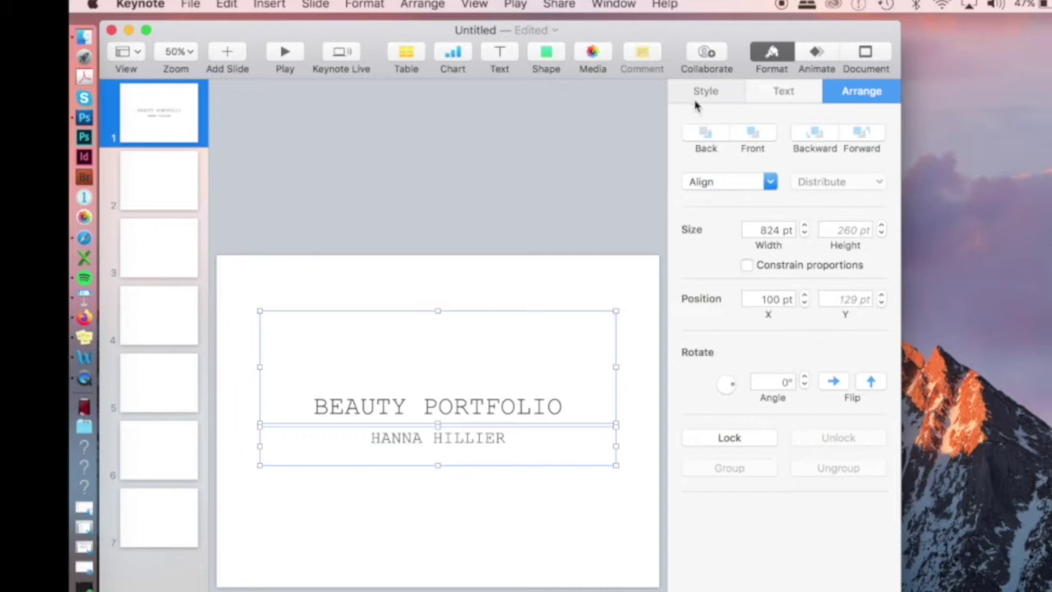
{"action": "left_click", "coordinate": [704, 97]}
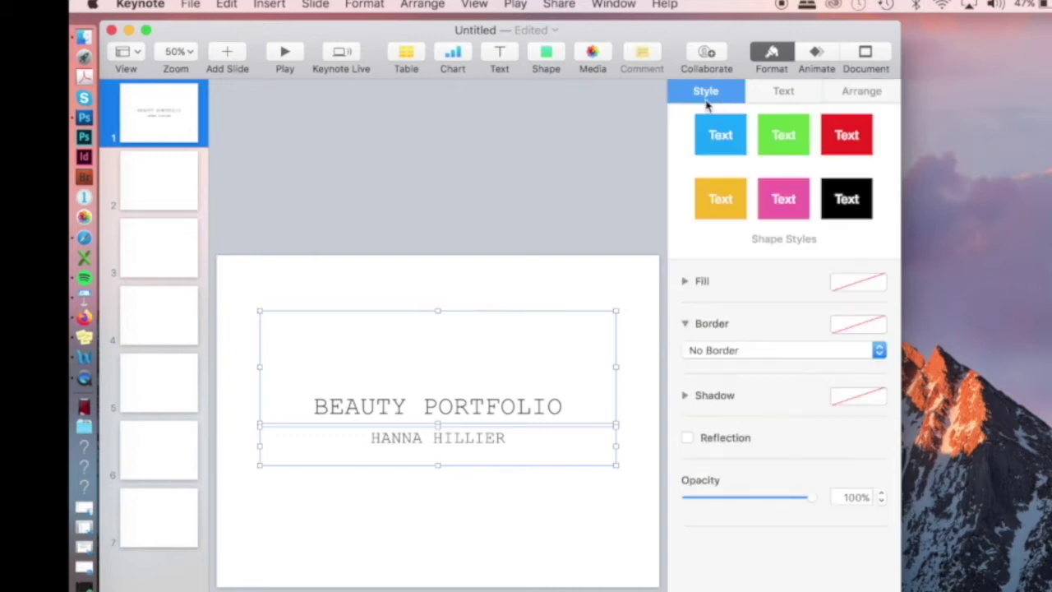
{"action": "left_click", "coordinate": [468, 217]}
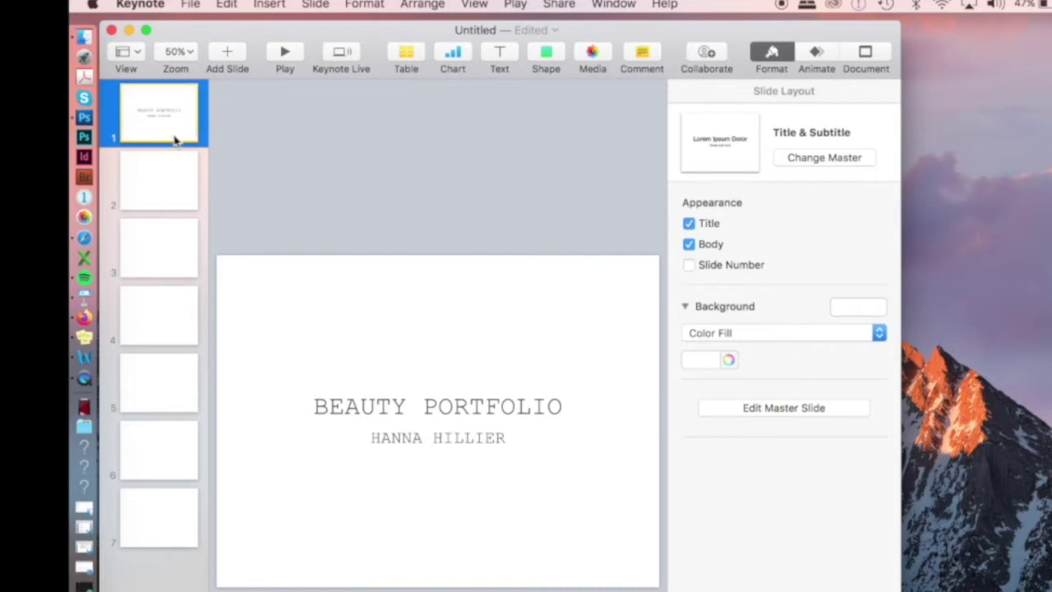
- Give slide 1 a gradient fill background, trying a magenta colour and different directions
{"action": "left_click", "coordinate": [783, 340]}
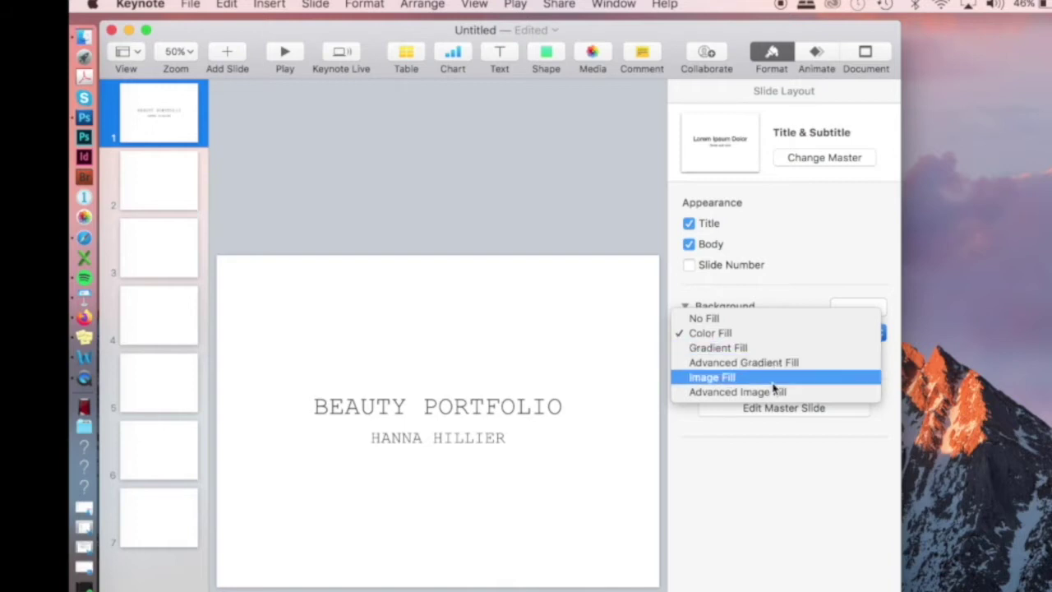
{"action": "left_click", "coordinate": [776, 350]}
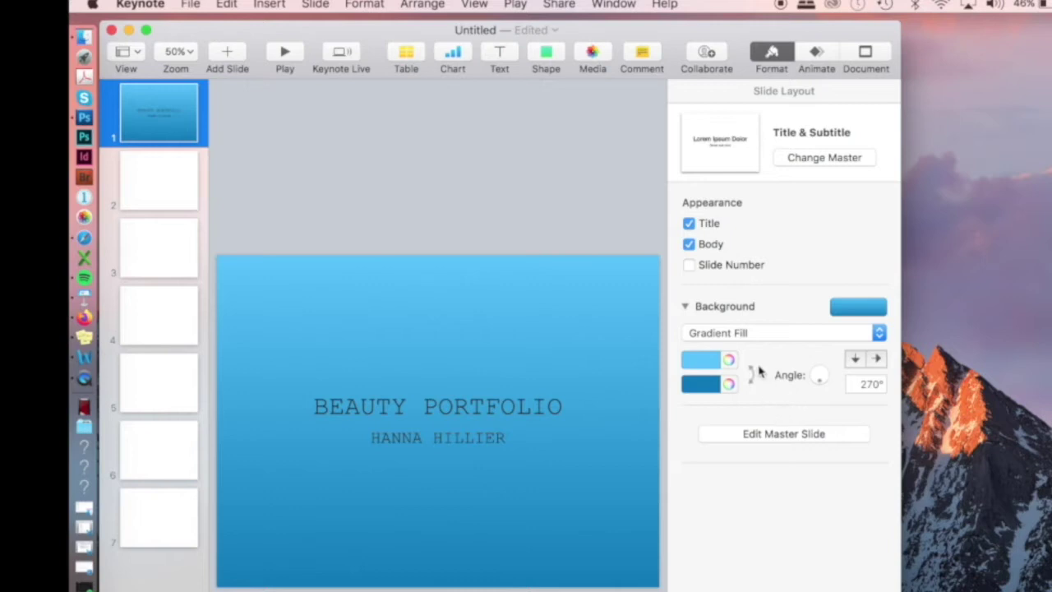
{"action": "left_click", "coordinate": [729, 360]}
{"action": "left_click", "coordinate": [505, 390]}
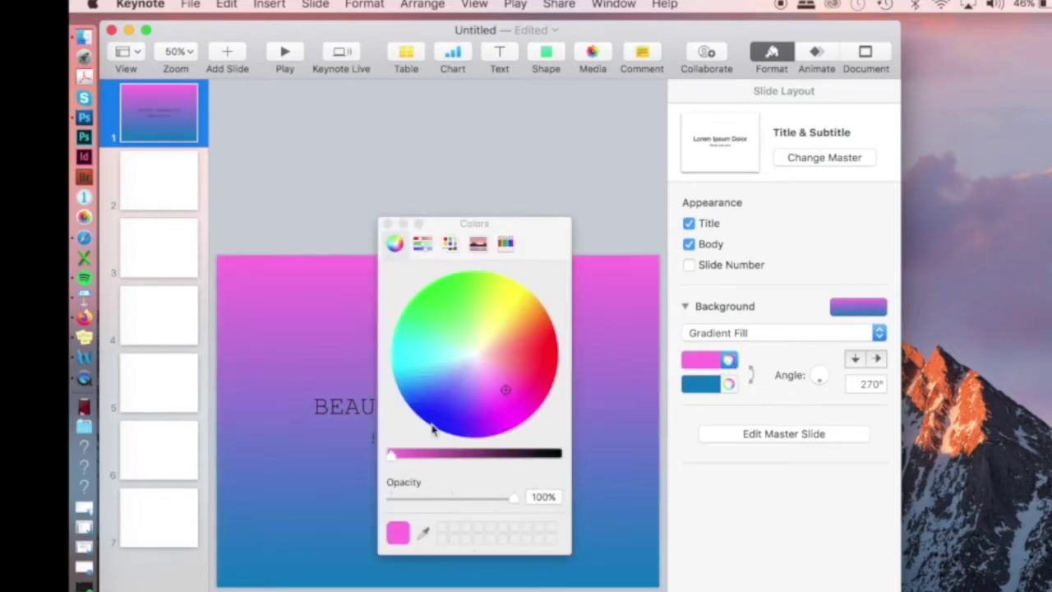
{"action": "left_click", "coordinate": [387, 223]}
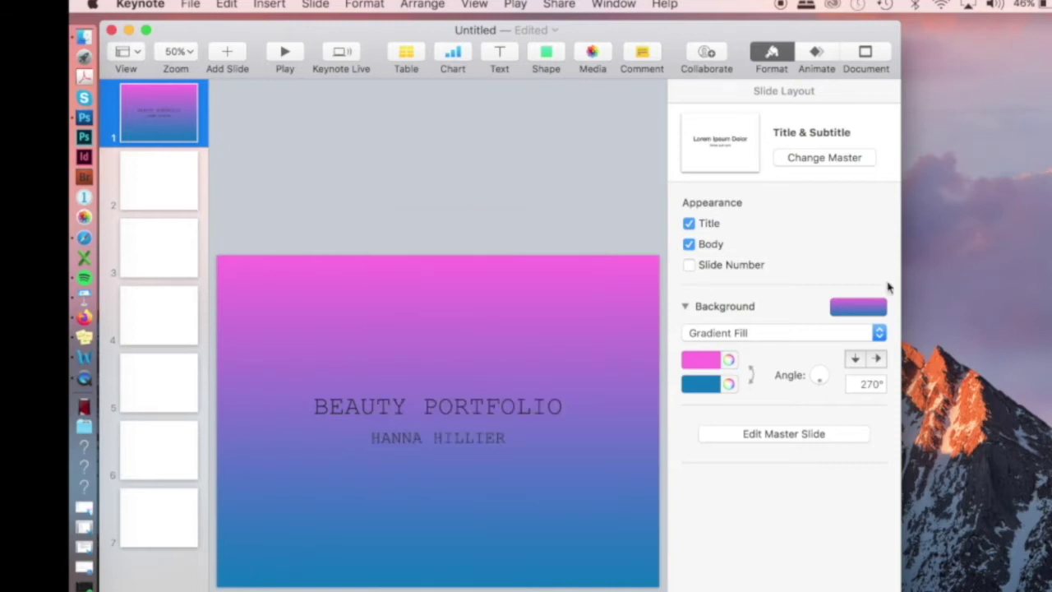
{"action": "left_click", "coordinate": [877, 359]}
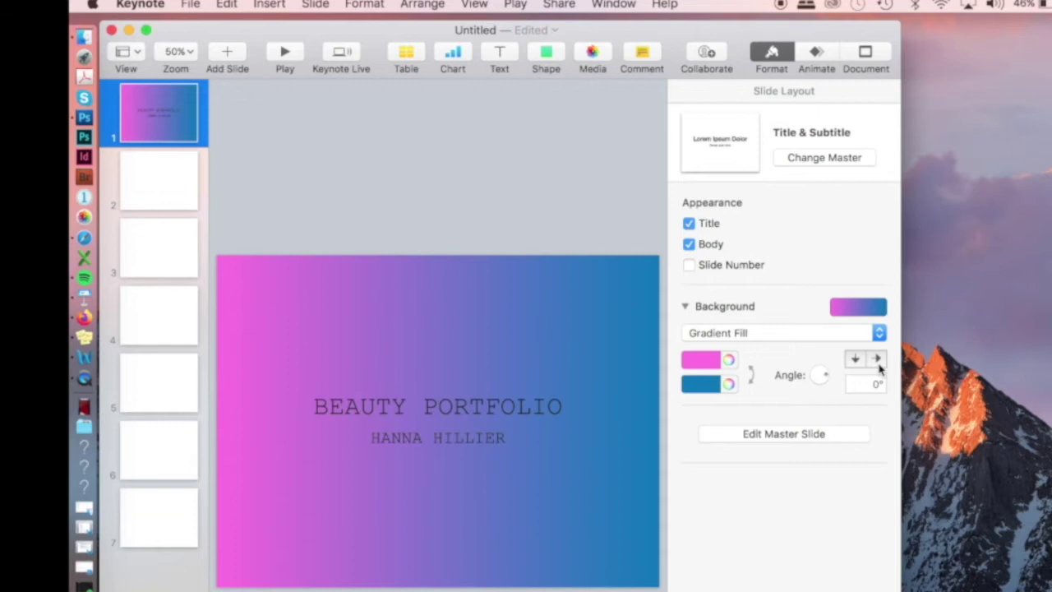
{"action": "left_click", "coordinate": [878, 359]}
{"action": "left_click", "coordinate": [855, 359]}
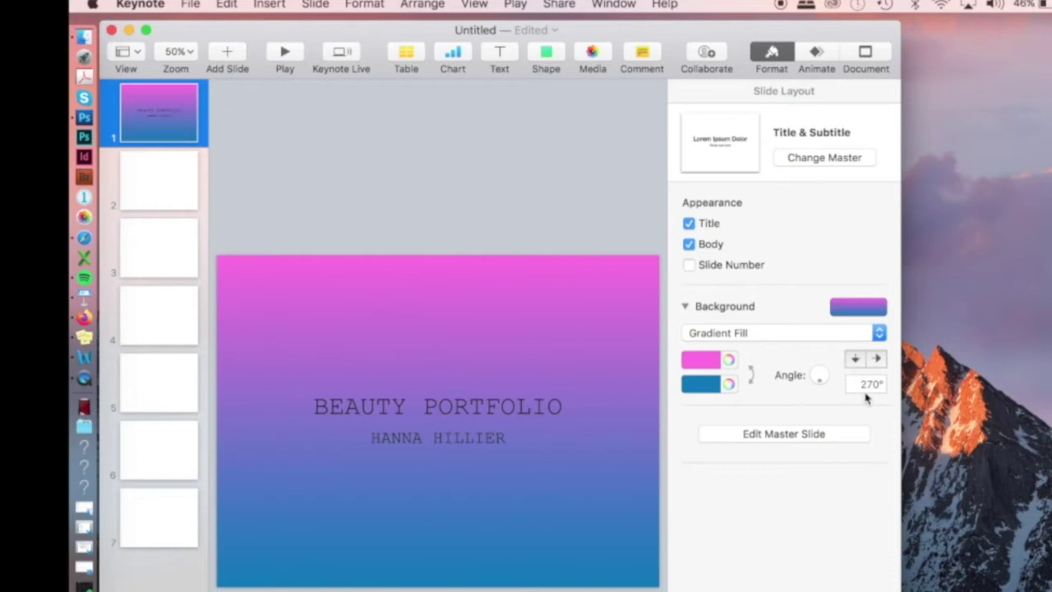
- Set the background gradient angle to 10°
{"action": "left_click", "coordinate": [869, 385]}
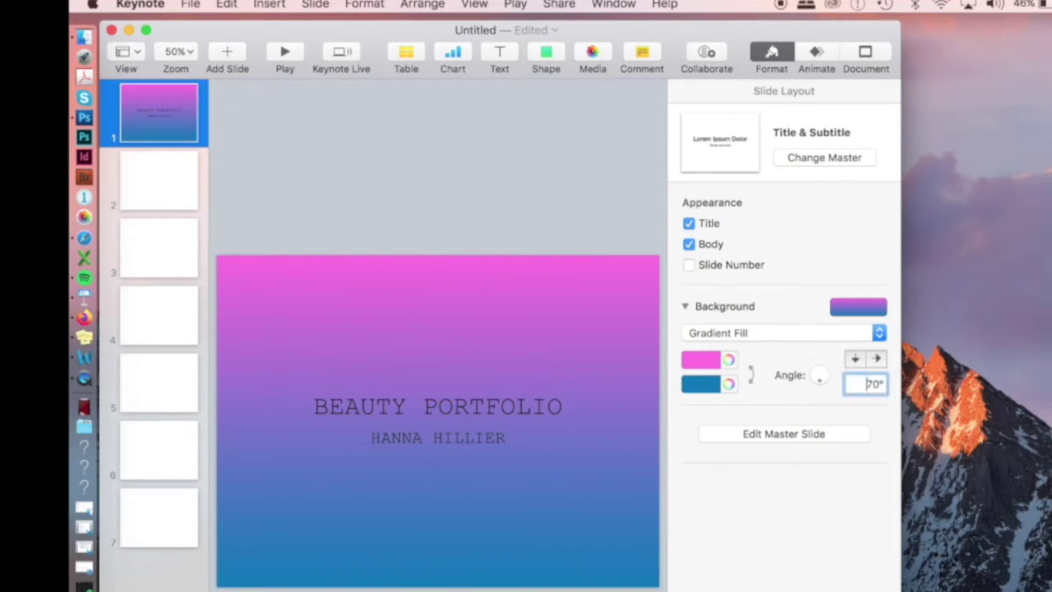
{"action": "key", "text": "Return"}
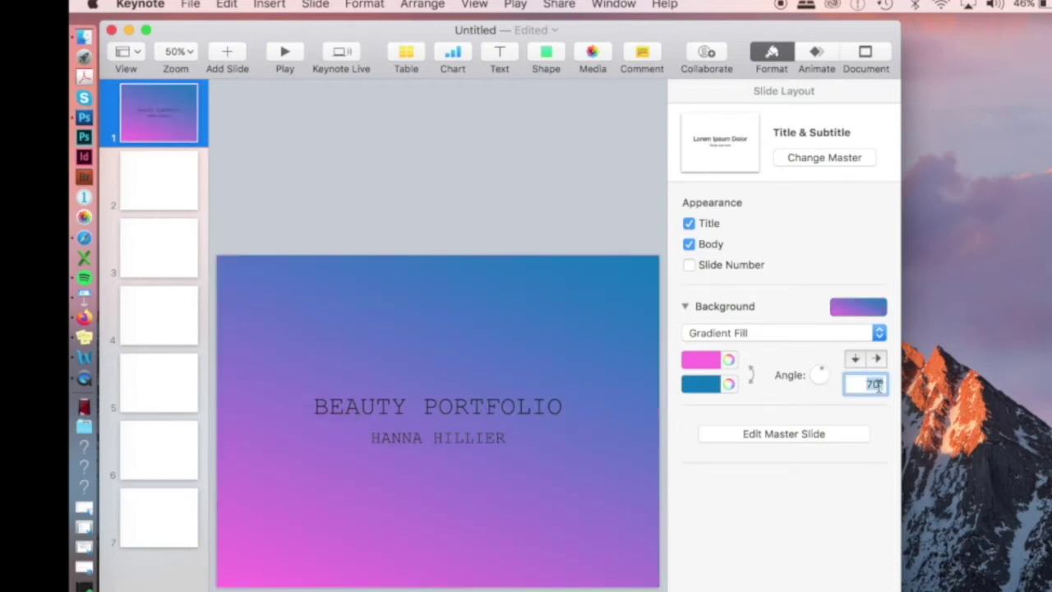
{"action": "type", "text": "180"}
{"action": "key", "text": "Return"}
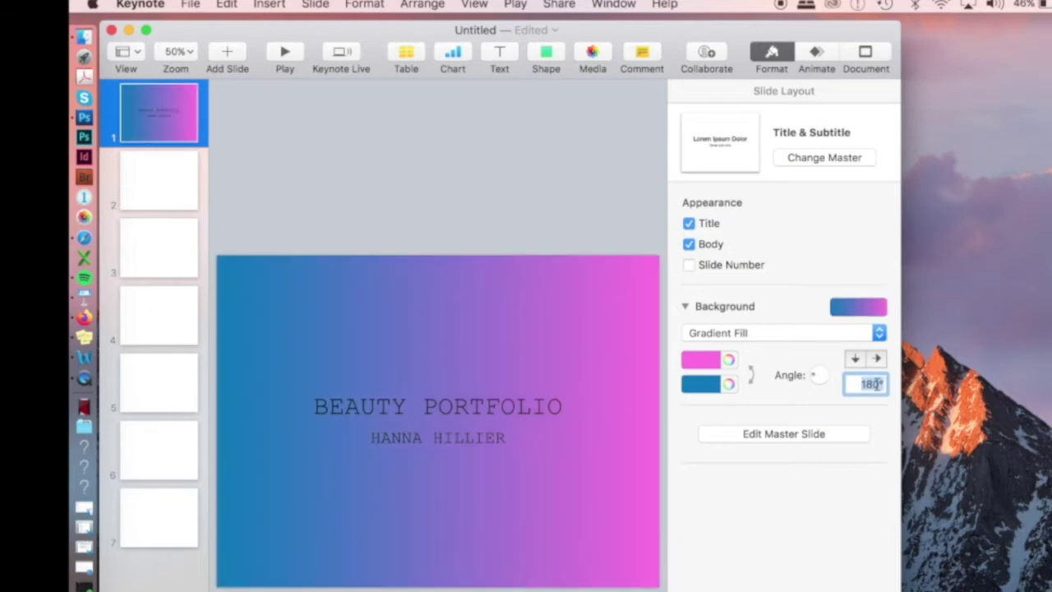
{"action": "left_click", "coordinate": [868, 386]}
{"action": "key", "text": "super+a"}
{"action": "type", "text": "10"}
{"action": "key", "text": "Return"}
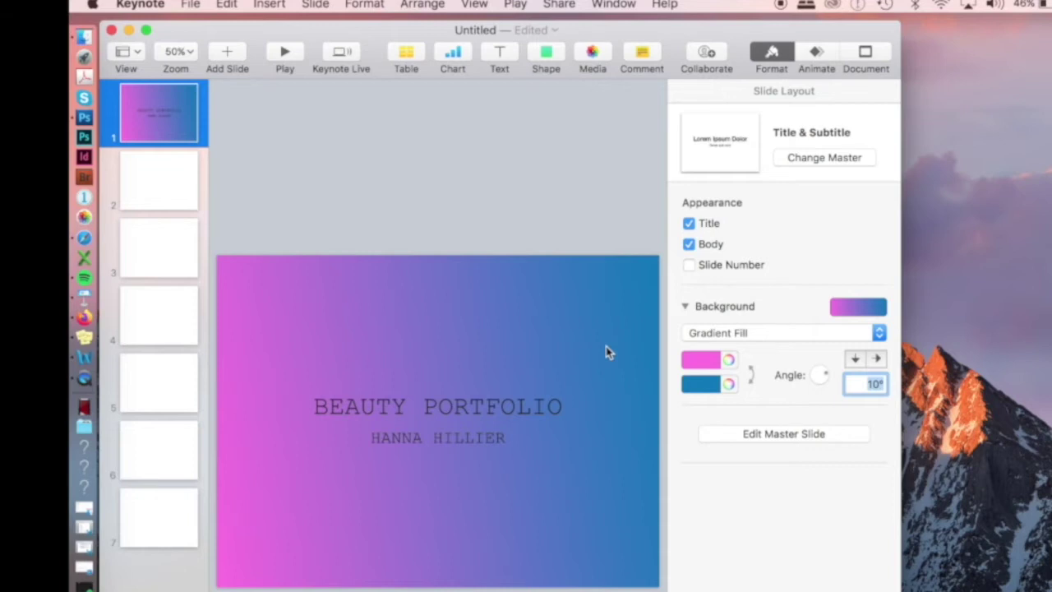
- Make the gradient run from white to light grey
{"action": "left_click", "coordinate": [700, 359]}
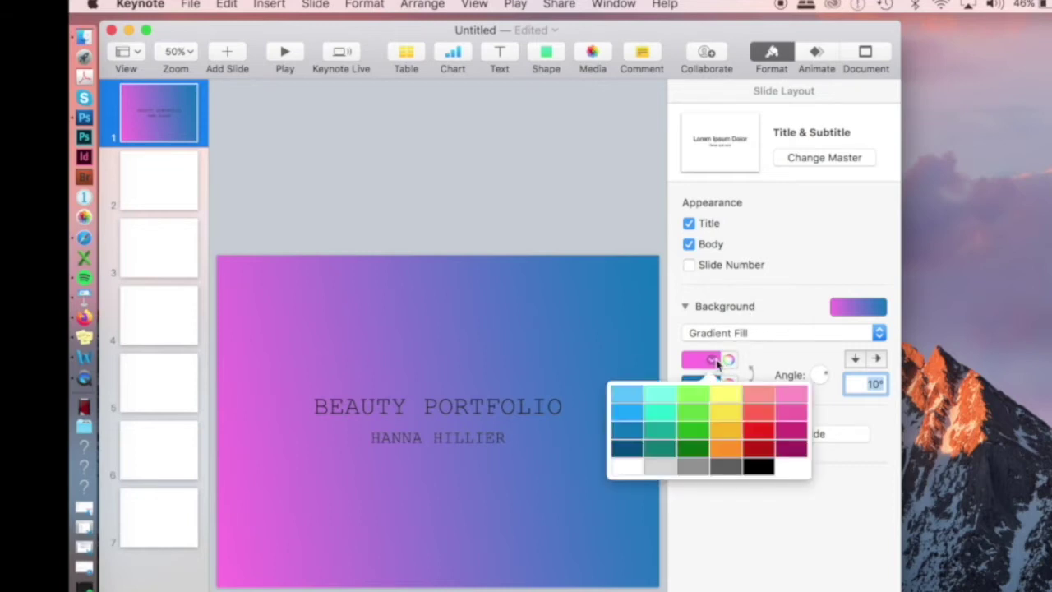
{"action": "left_click", "coordinate": [624, 475]}
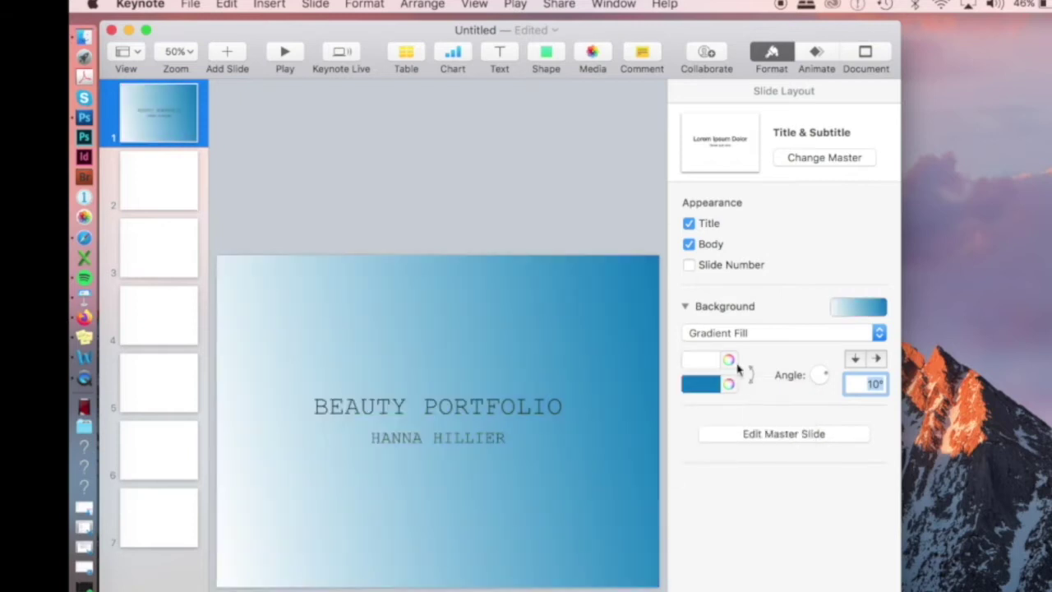
{"action": "left_click", "coordinate": [703, 389]}
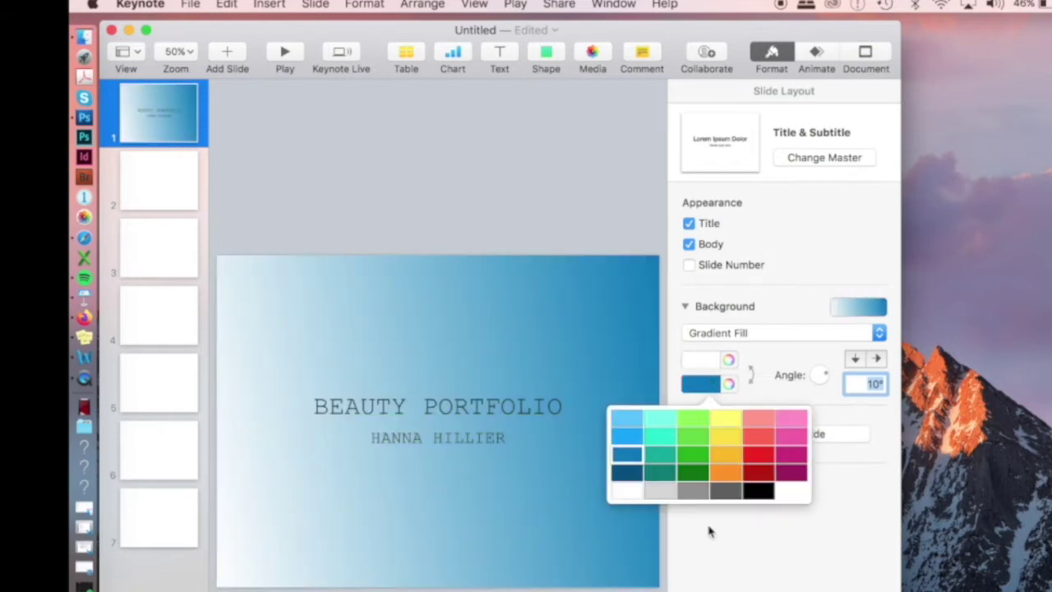
{"action": "left_click", "coordinate": [661, 495]}
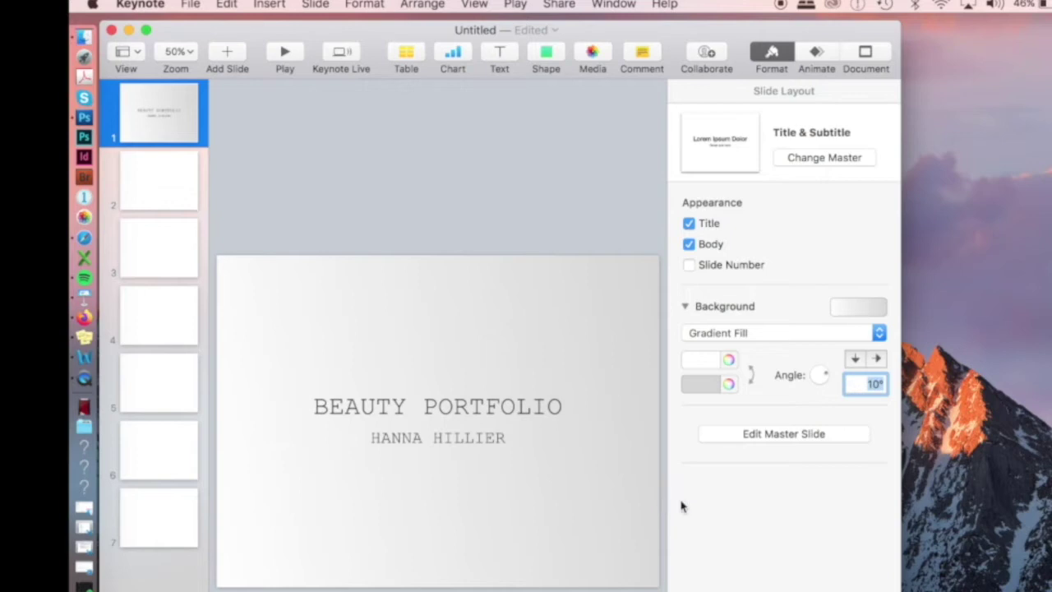
{"action": "left_click", "coordinate": [517, 174]}
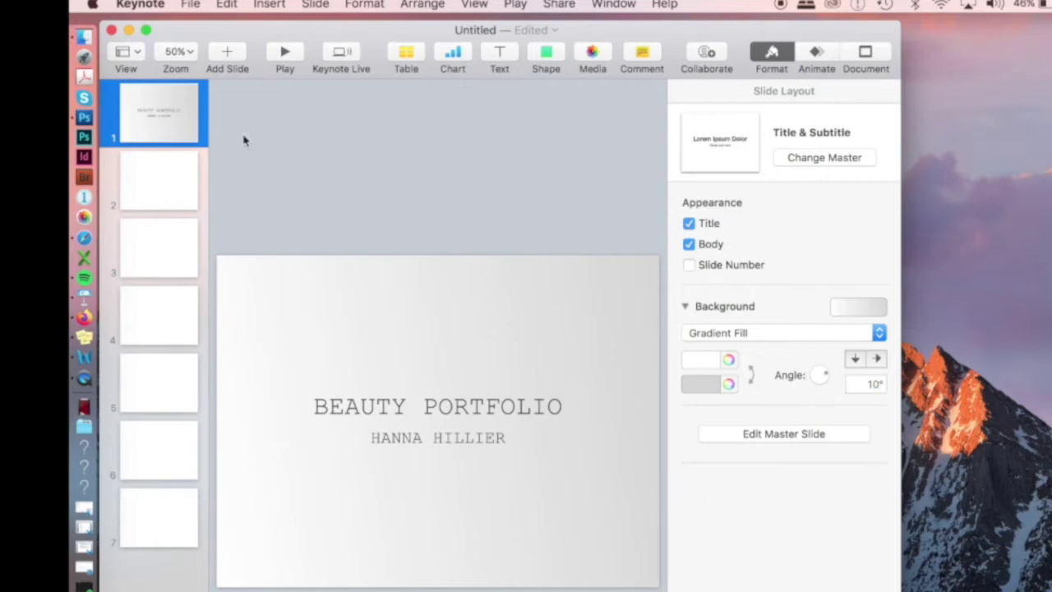
- Type PORTRAIT WORK into the slide 2 text box and set it in Courier New
{"action": "left_click", "coordinate": [156, 187]}
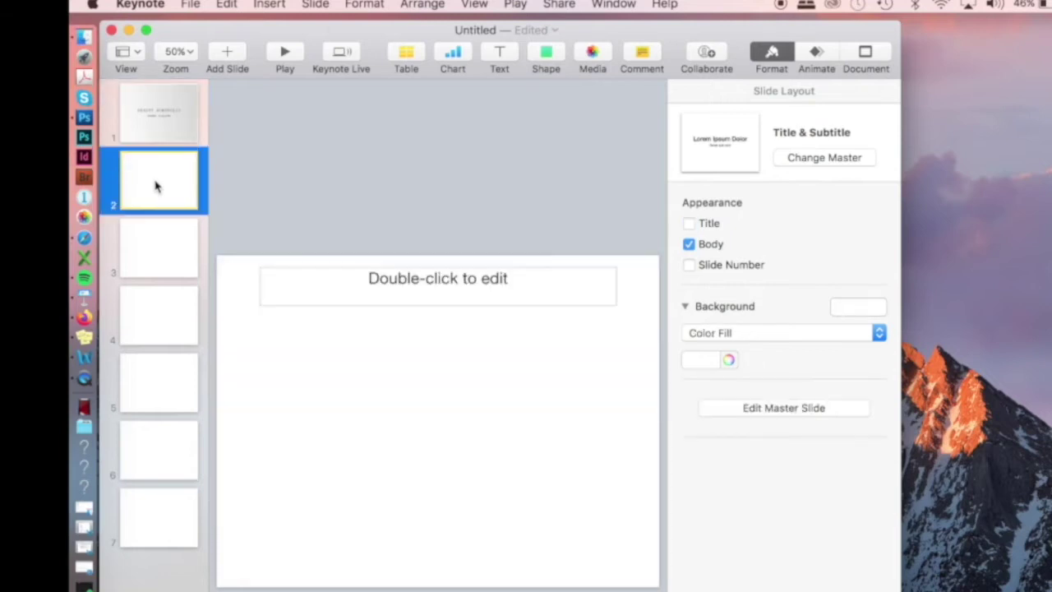
{"action": "left_click", "coordinate": [457, 284]}
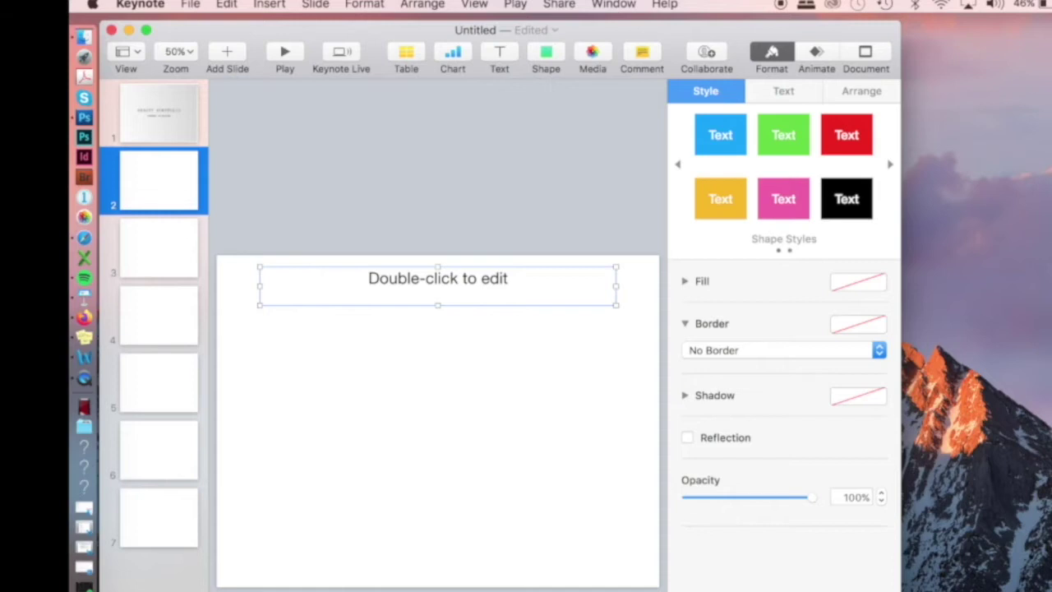
{"action": "double_click", "coordinate": [491, 277]}
{"action": "type", "text": "PORTR"}
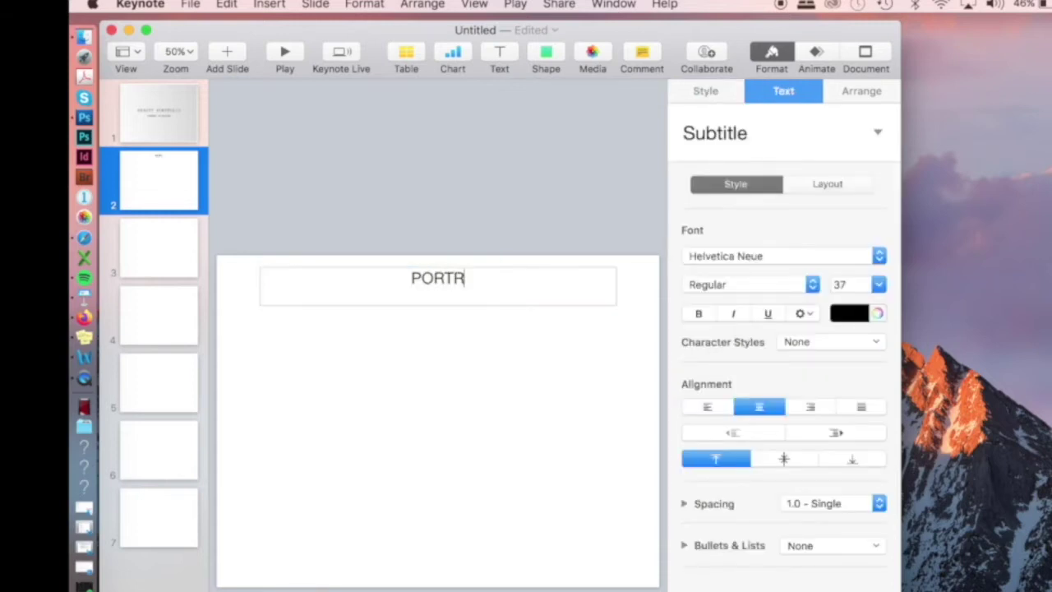
{"action": "type", "text": "AIT WORK"}
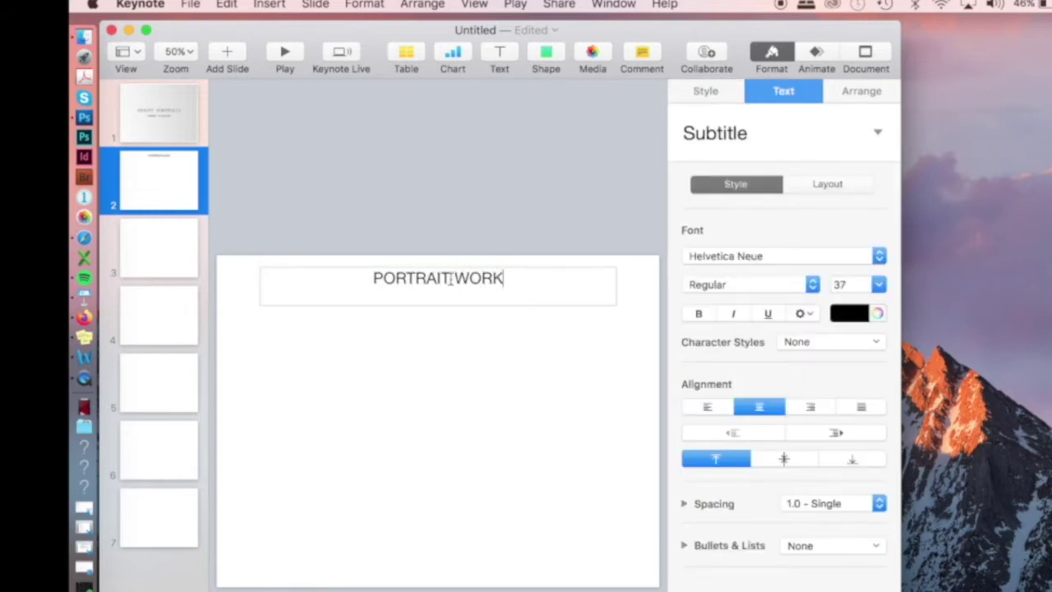
{"action": "triple_click", "coordinate": [450, 278]}
{"action": "left_click", "coordinate": [771, 256]}
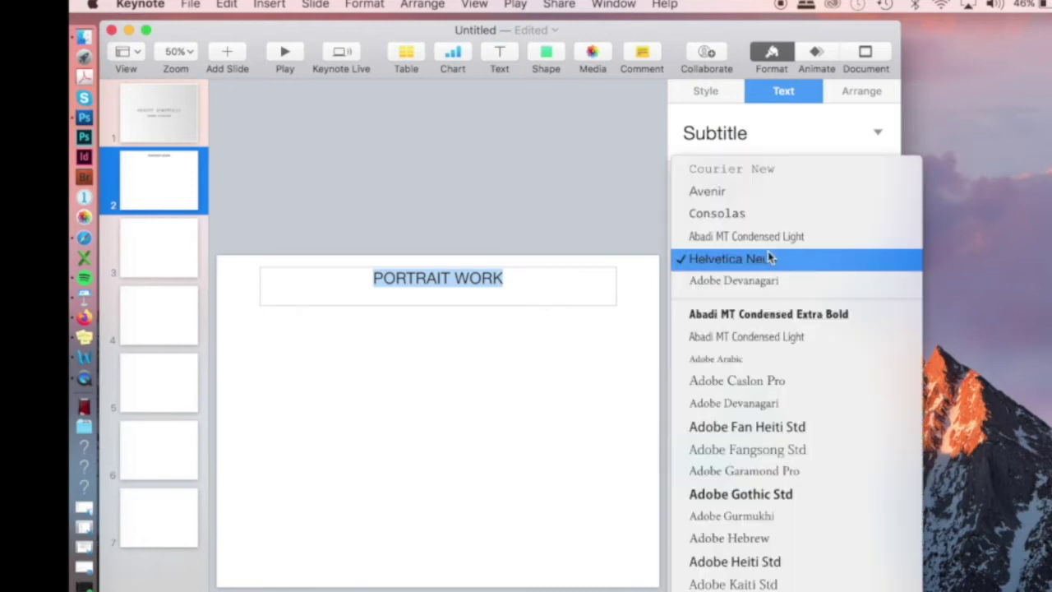
{"action": "left_click", "coordinate": [765, 169]}
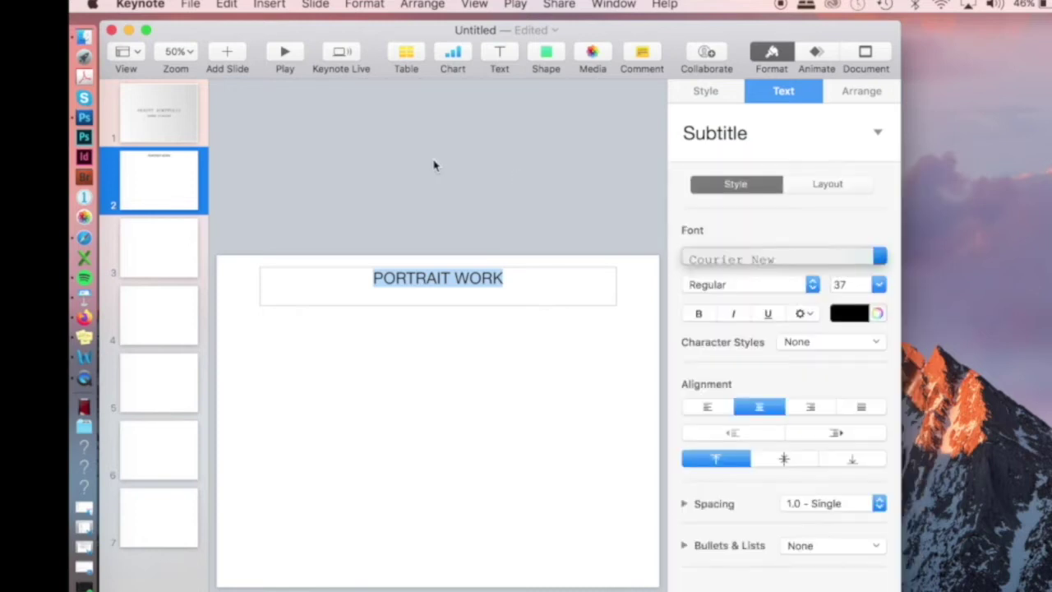
{"action": "left_click", "coordinate": [427, 193]}
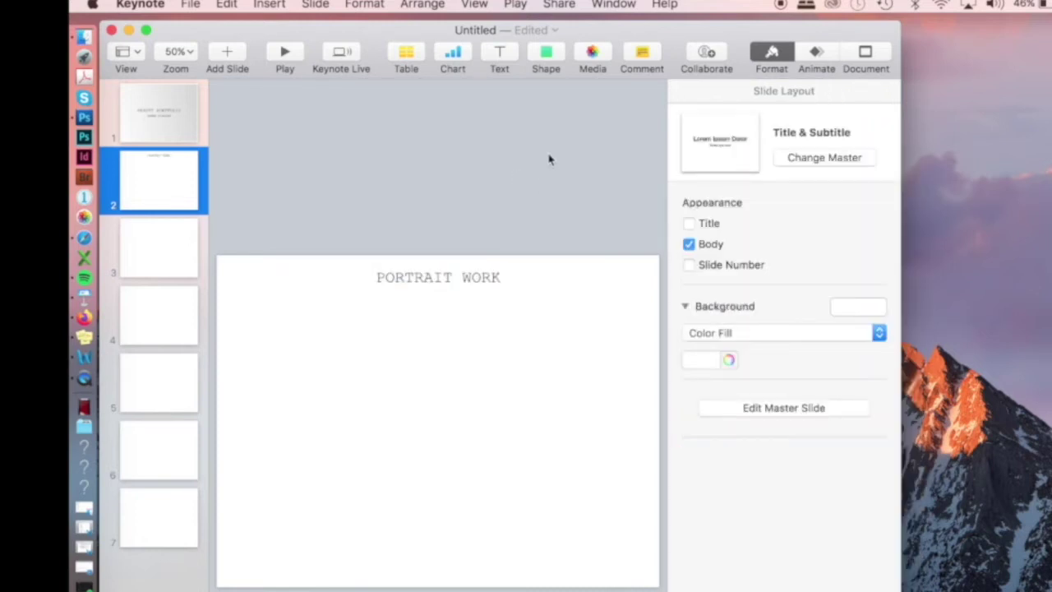
- Change the heading wording to PORTRAIT REFERENCES
{"action": "left_click", "coordinate": [486, 277]}
{"action": "double_click", "coordinate": [465, 277]}
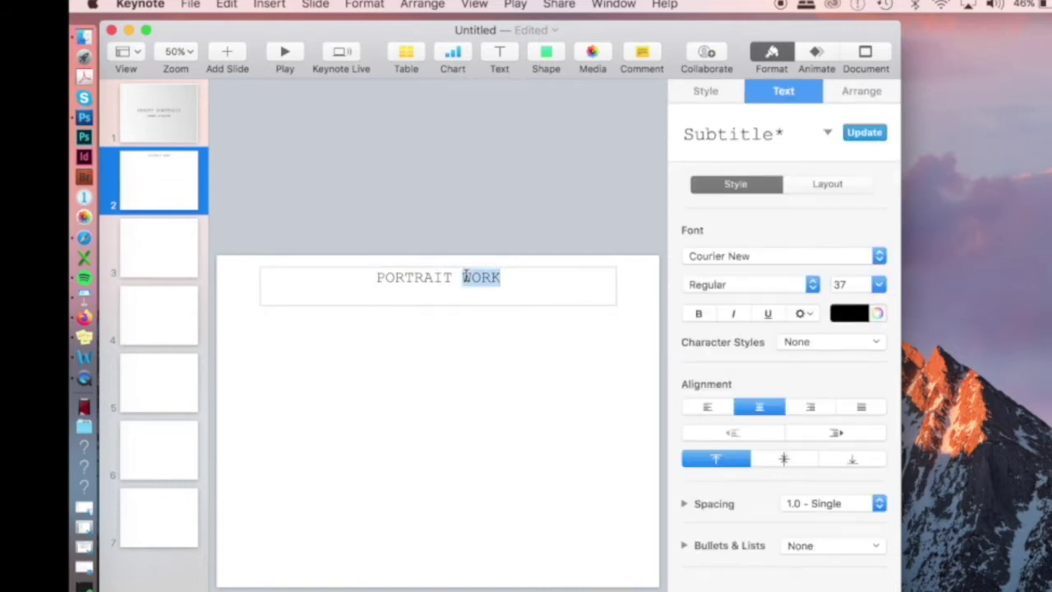
{"action": "key", "text": "BackSpace"}
{"action": "key", "text": "BackSpace"}
{"action": "type", "text": "REFE"}
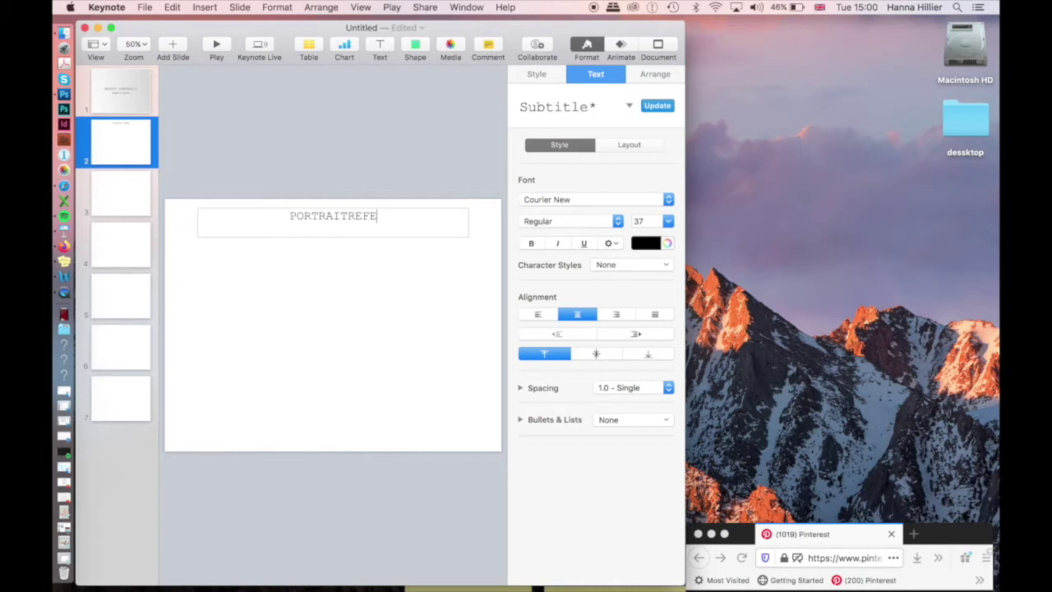
{"action": "key", "text": "BackSpace"}
{"action": "key", "text": "BackSpace"}
{"action": "key", "text": "BackSpace"}
{"action": "key", "text": "BackSpace"}
{"action": "type", "text": "REFERENCES"}
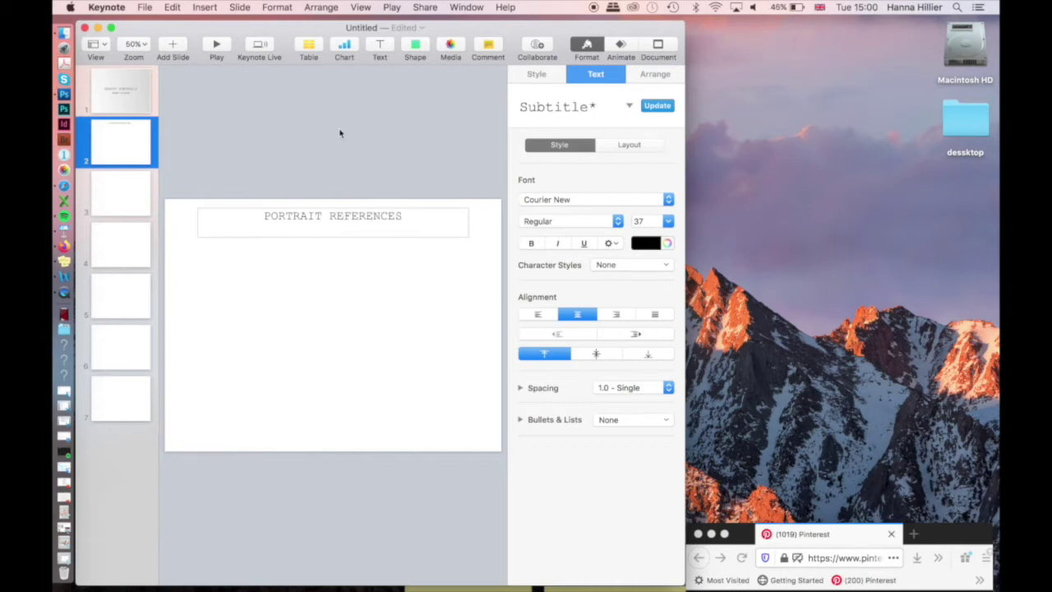
- Open the black-and-white Transatlantic pin in a new browser tab
{"action": "left_click", "coordinate": [341, 133]}
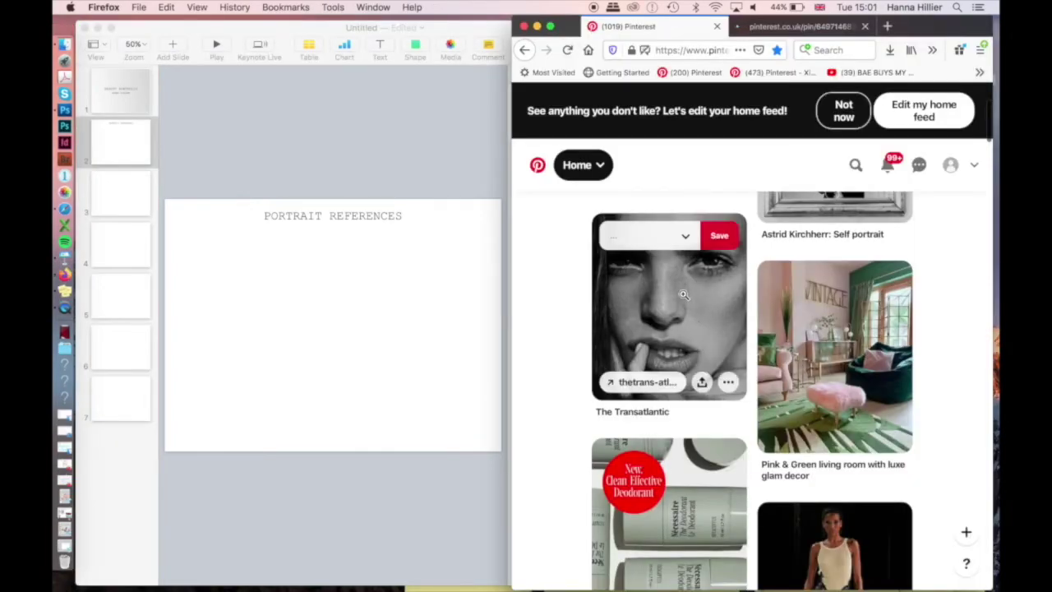
{"action": "right_click", "coordinate": [683, 294]}
{"action": "left_click", "coordinate": [703, 299]}
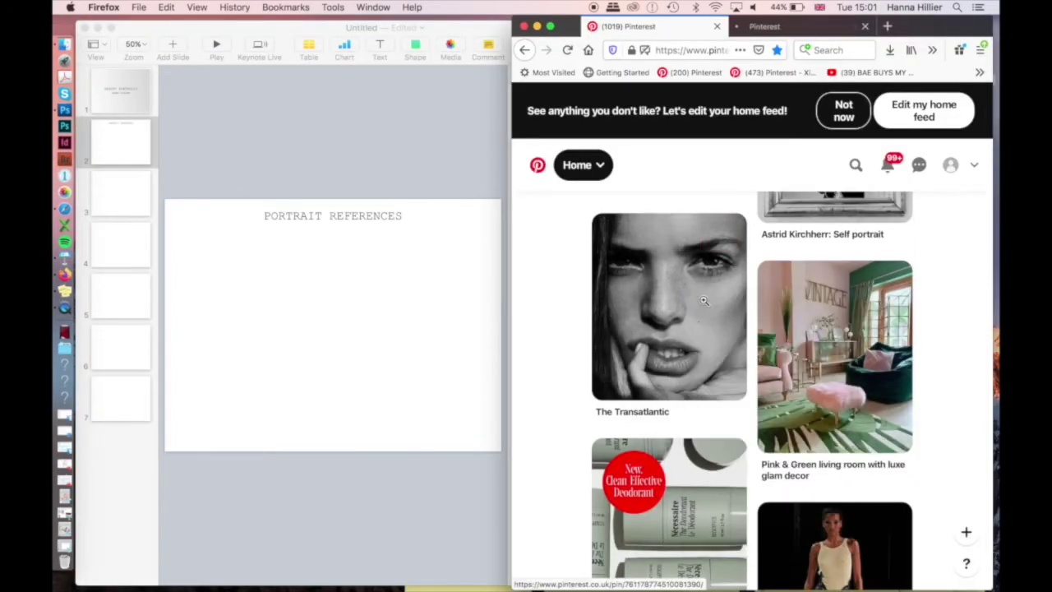
{"action": "scroll", "coordinate": [967, 366], "scroll_direction": "down", "scroll_amount": 1}
{"action": "scroll", "coordinate": [961, 370], "scroll_direction": "down", "scroll_amount": 1}
{"action": "scroll", "coordinate": [944, 370], "scroll_direction": "down", "scroll_amount": 3}
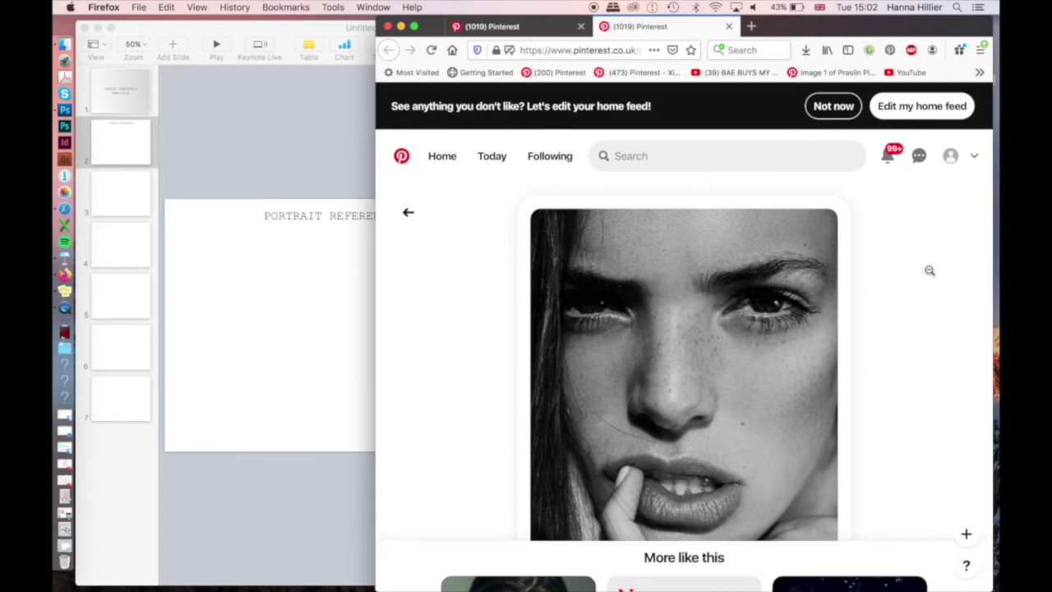
{"action": "scroll", "coordinate": [918, 403], "scroll_direction": "down", "scroll_amount": 2}
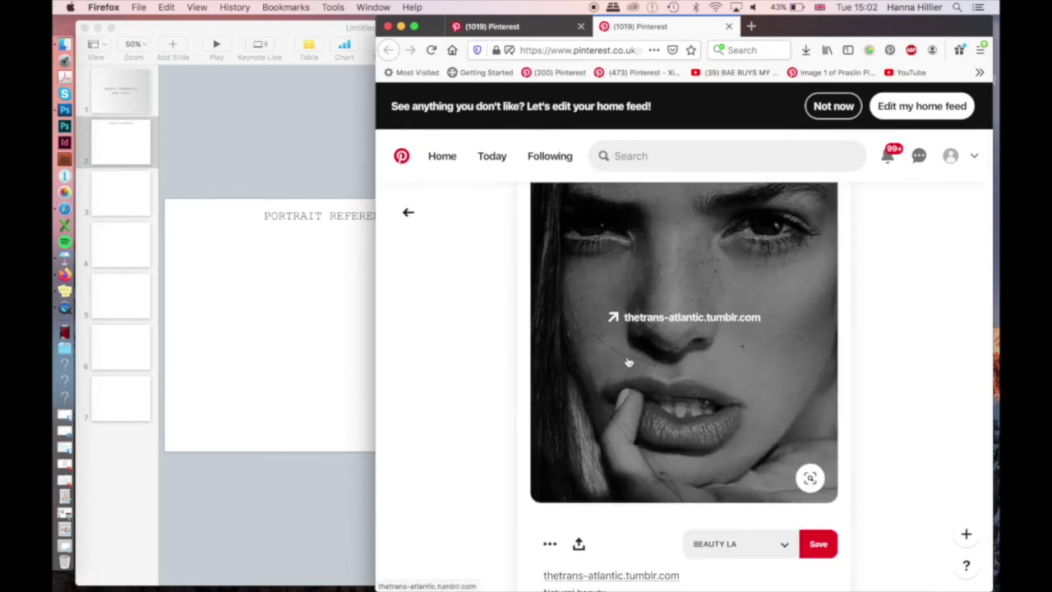
- Drag the portrait onto slide 2 and shrink it into the lower-right corner
{"action": "mouse_move", "coordinate": [469, 367]}
{"action": "left_mouse_down"}
{"action": "mouse_move", "coordinate": [314, 340]}
{"action": "mouse_move", "coordinate": [343, 326]}
{"action": "mouse_move", "coordinate": [404, 328]}
{"action": "mouse_move", "coordinate": [457, 351]}
{"action": "left_mouse_up"}
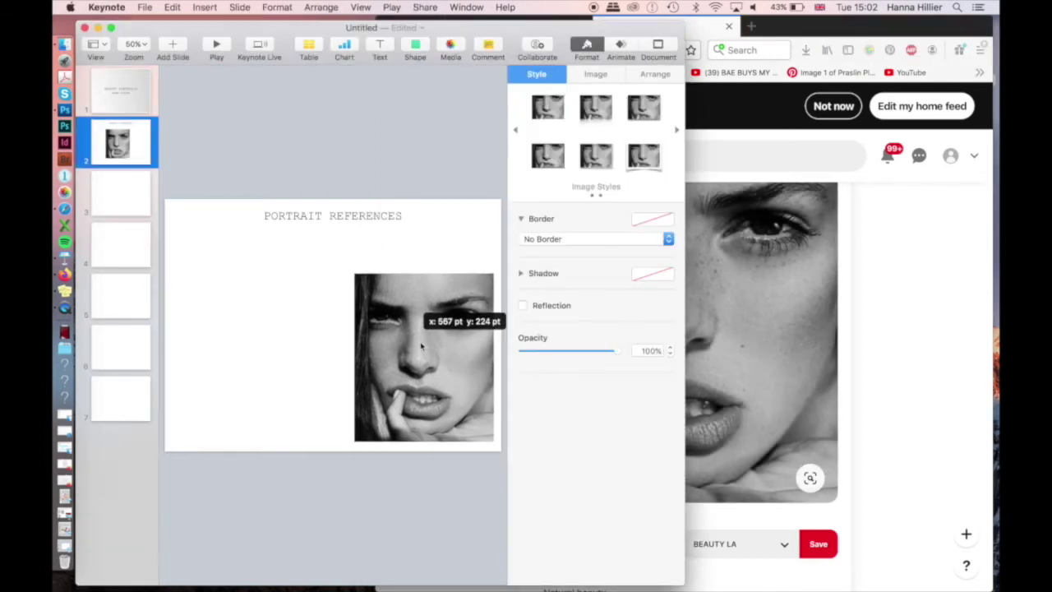
{"action": "left_click_drag", "start_coordinate": [357, 271], "coordinate": [421, 347]}
{"action": "left_click_drag", "start_coordinate": [480, 398], "coordinate": [470, 401]}
{"action": "left_click", "coordinate": [852, 323]}
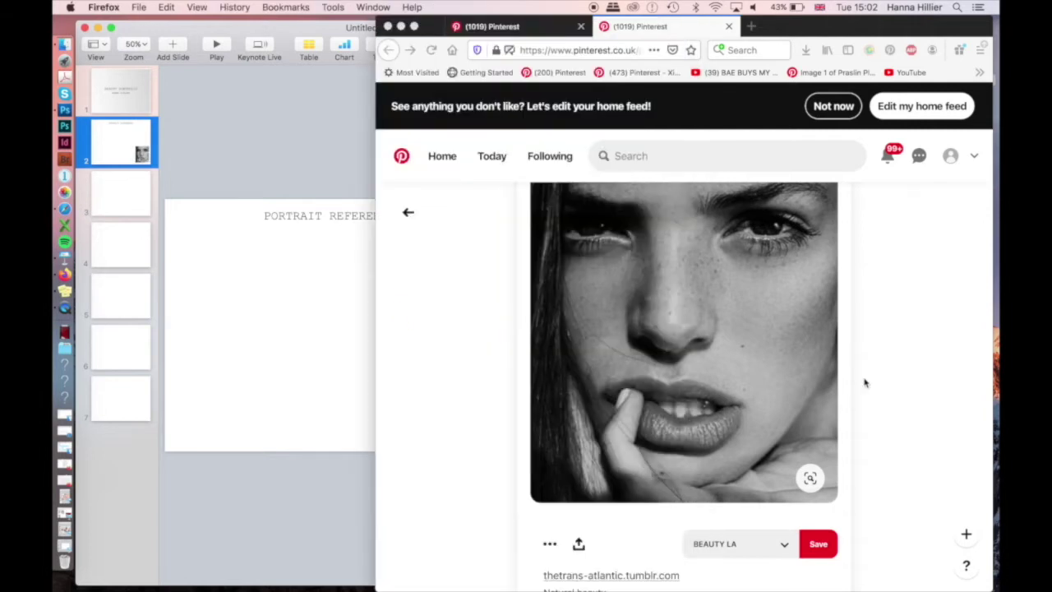
- Open the BIG HOOPS pin and drop its portrait onto slide 2
{"action": "scroll", "coordinate": [865, 405], "scroll_direction": "down", "scroll_amount": 5}
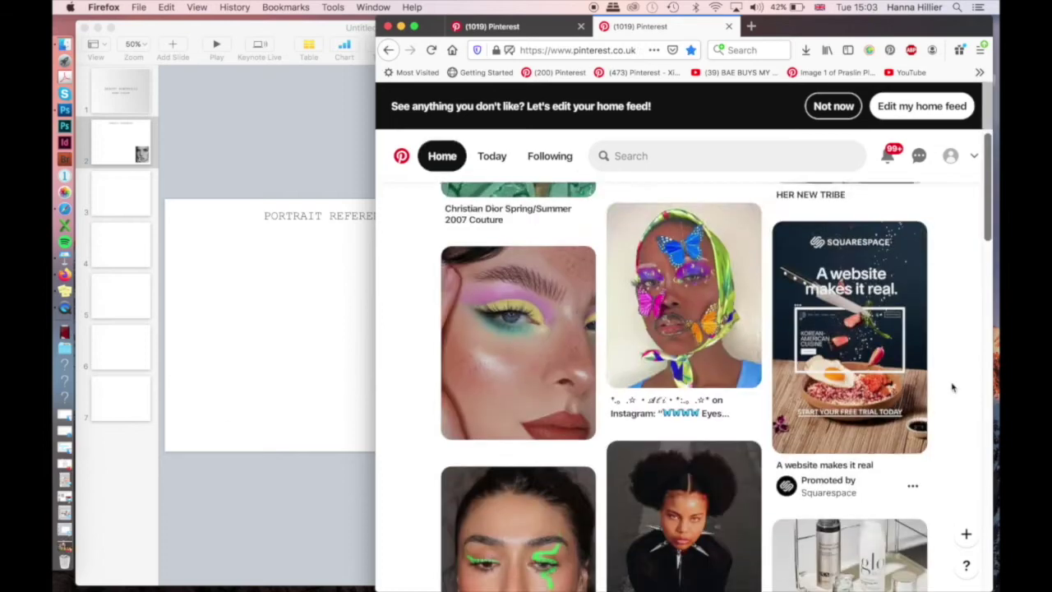
{"action": "scroll", "coordinate": [953, 387], "scroll_direction": "down", "scroll_amount": 5}
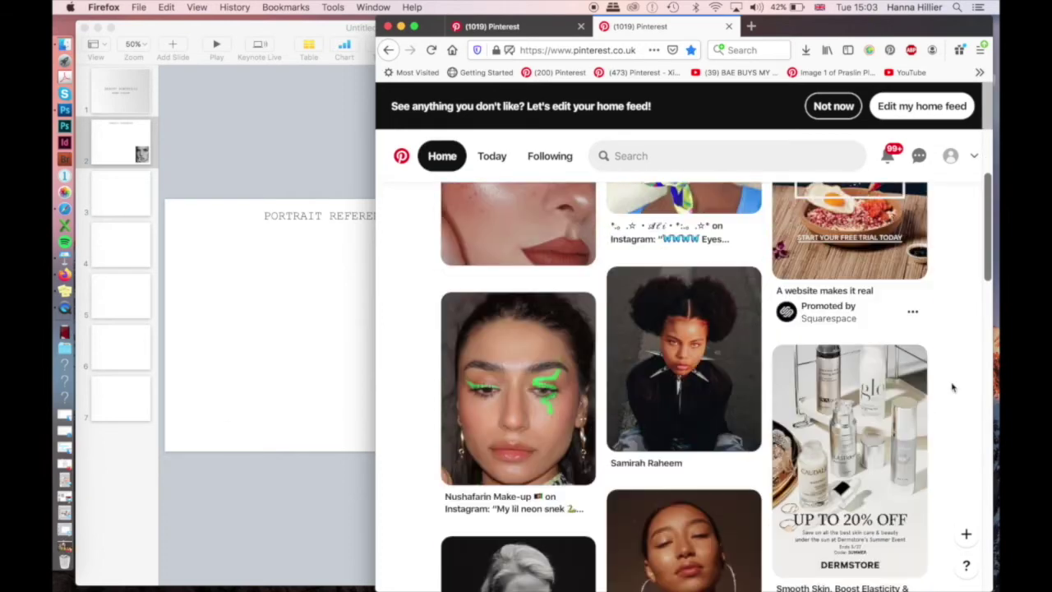
{"action": "scroll", "coordinate": [953, 387], "scroll_direction": "down", "scroll_amount": 1}
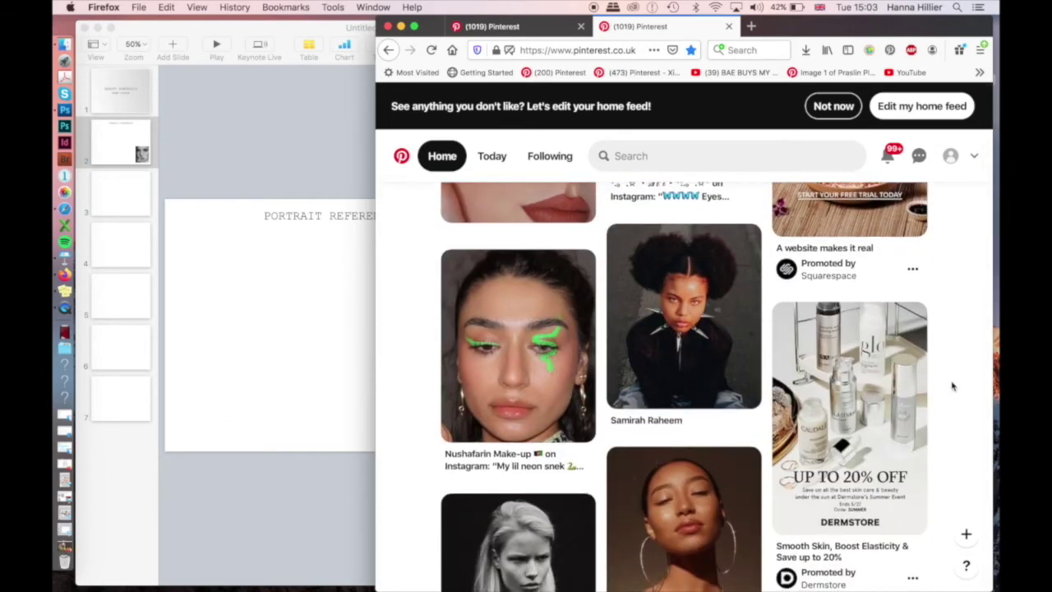
{"action": "scroll", "coordinate": [952, 387], "scroll_direction": "down", "scroll_amount": 2}
{"action": "scroll", "coordinate": [952, 387], "scroll_direction": "down", "scroll_amount": 3}
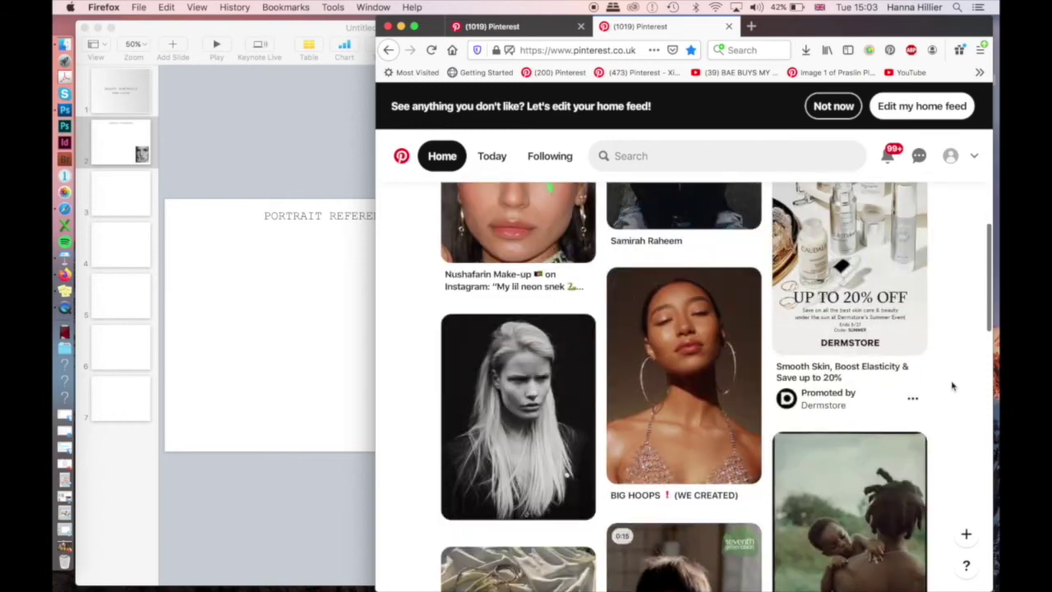
{"action": "scroll", "coordinate": [748, 355], "scroll_direction": "down", "scroll_amount": 1}
{"action": "mouse_move", "coordinate": [698, 334]}
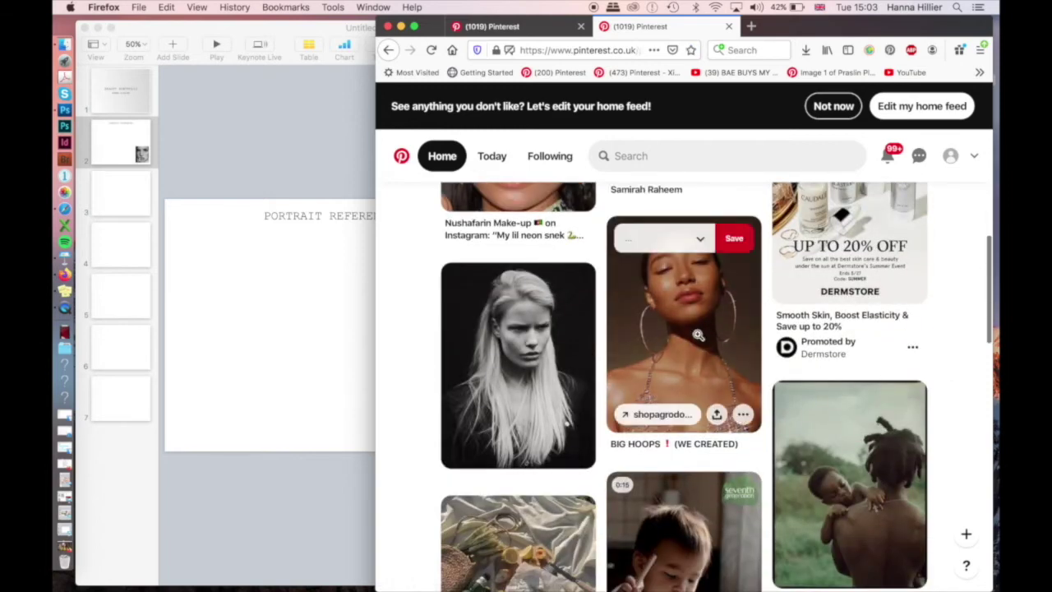
{"action": "left_click", "coordinate": [683, 339]}
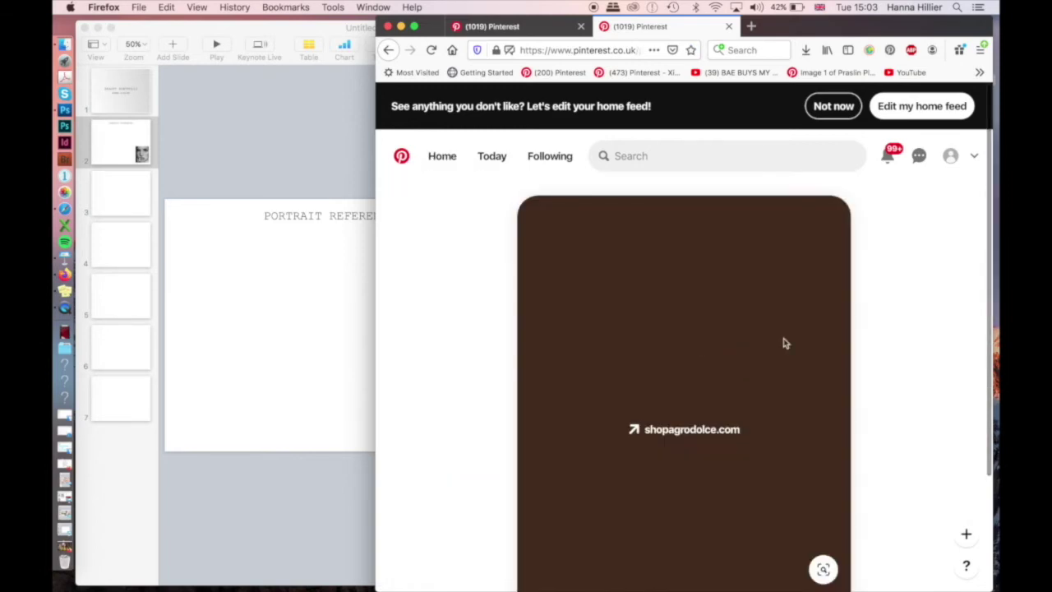
{"action": "left_click_drag", "start_coordinate": [349, 366], "coordinate": [296, 345]}
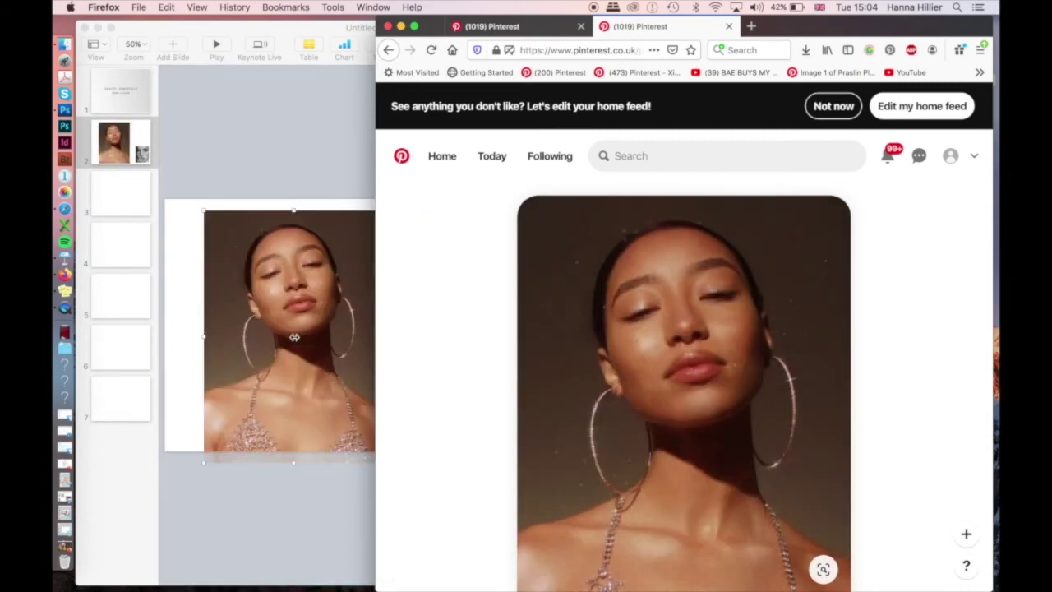
- Scroll further down Pinterest and open the teal-background portrait pin
{"action": "scroll", "coordinate": [976, 278], "scroll_direction": "down", "scroll_amount": 10}
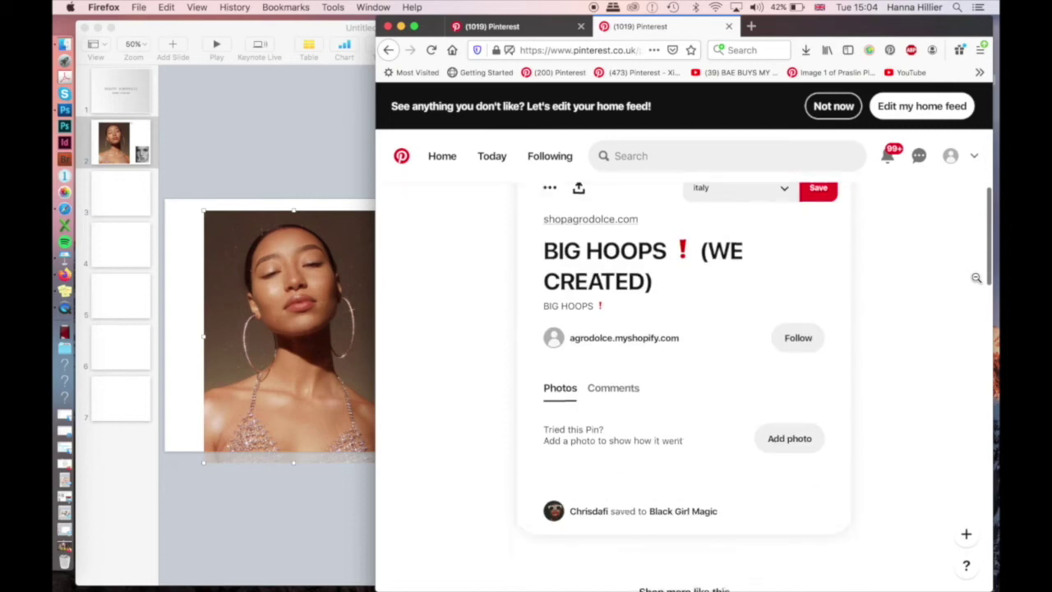
{"action": "scroll", "coordinate": [976, 278], "scroll_direction": "down", "scroll_amount": 5}
{"action": "scroll", "coordinate": [977, 278], "scroll_direction": "down", "scroll_amount": 2}
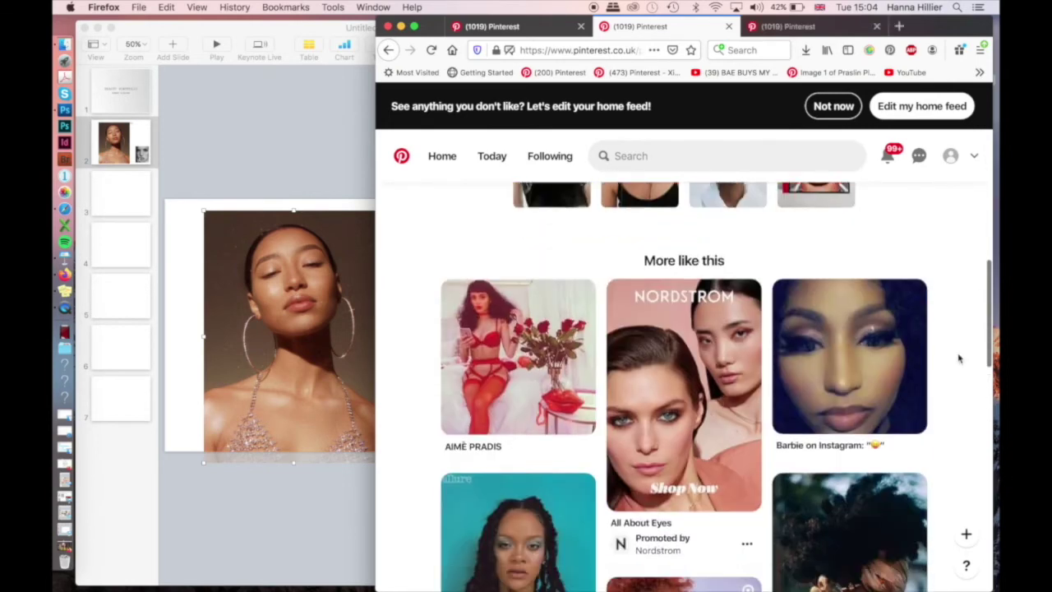
{"action": "scroll", "coordinate": [958, 359], "scroll_direction": "down", "scroll_amount": 4}
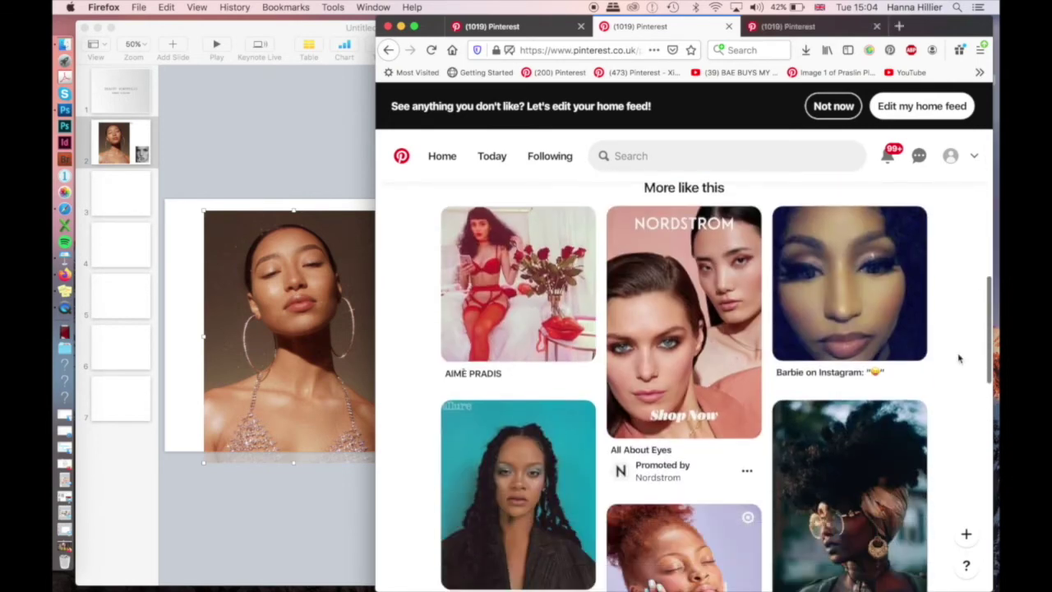
{"action": "scroll", "coordinate": [958, 358], "scroll_direction": "down", "scroll_amount": 1}
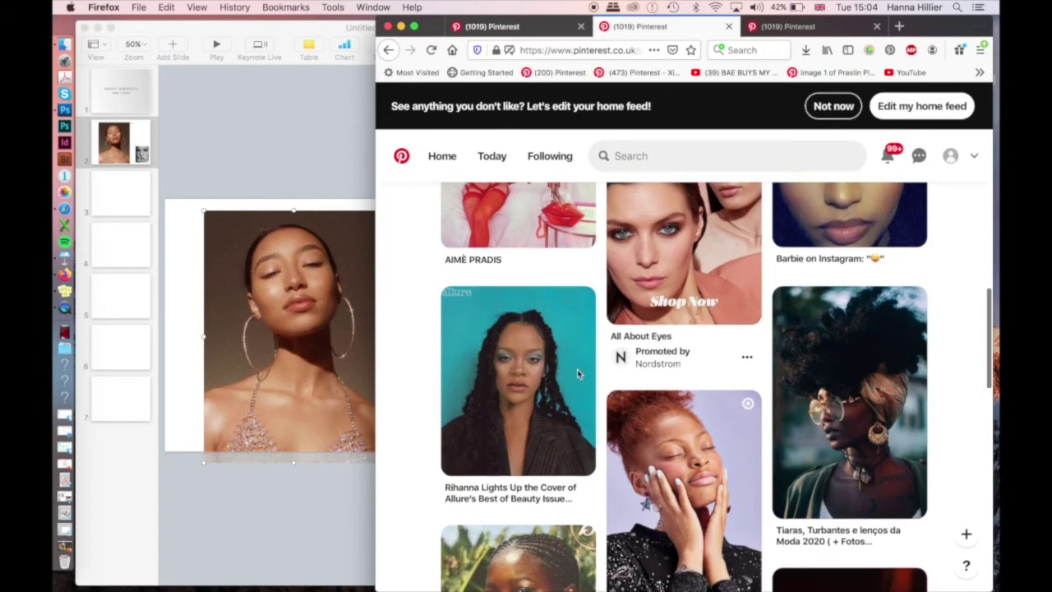
{"action": "left_click", "coordinate": [538, 370]}
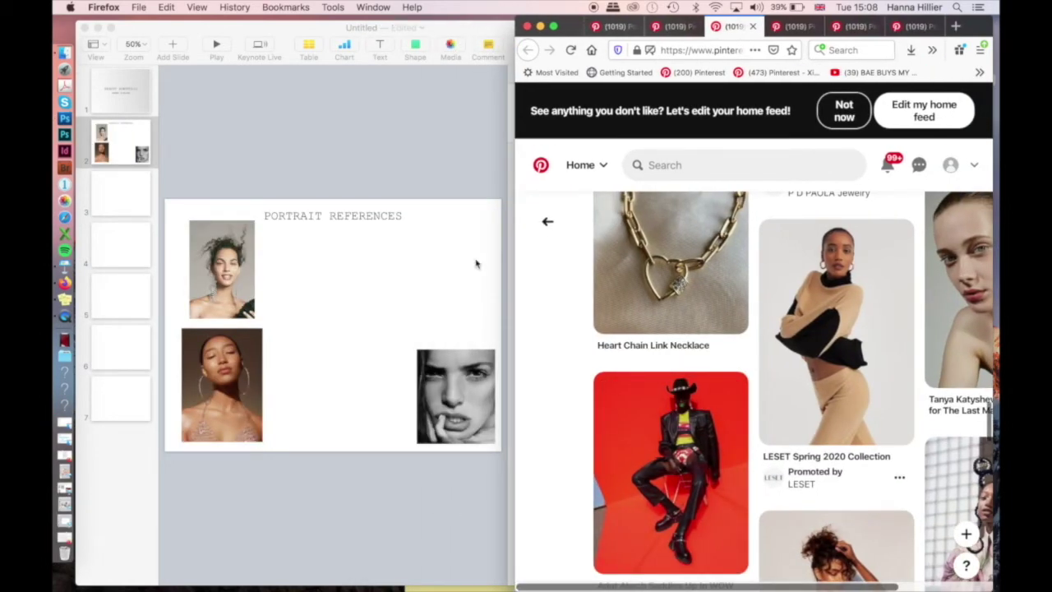
- Add the curly-haired portrait to the slide, shrunk and placed beside the first image
{"action": "key", "text": "ctrl+Tab"}
{"action": "scroll", "coordinate": [714, 343], "scroll_direction": "up", "scroll_amount": 5}
{"action": "left_click_drag", "start_coordinate": [714, 344], "coordinate": [383, 298]}
{"action": "left_click_drag", "start_coordinate": [465, 170], "coordinate": [364, 324]}
{"action": "left_click_drag", "start_coordinate": [342, 403], "coordinate": [304, 306]}
{"action": "left_click", "coordinate": [355, 313]}
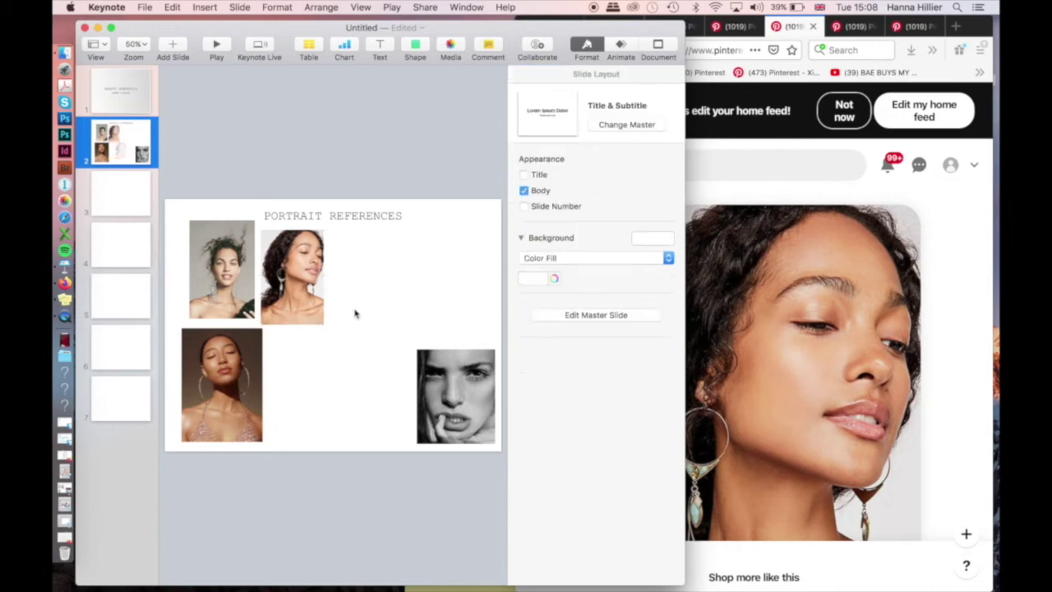
{"action": "left_click", "coordinate": [846, 26]}
- Drop the next pin's portrait onto the slide and shrink it beside the others
{"action": "left_click", "coordinate": [846, 26]}
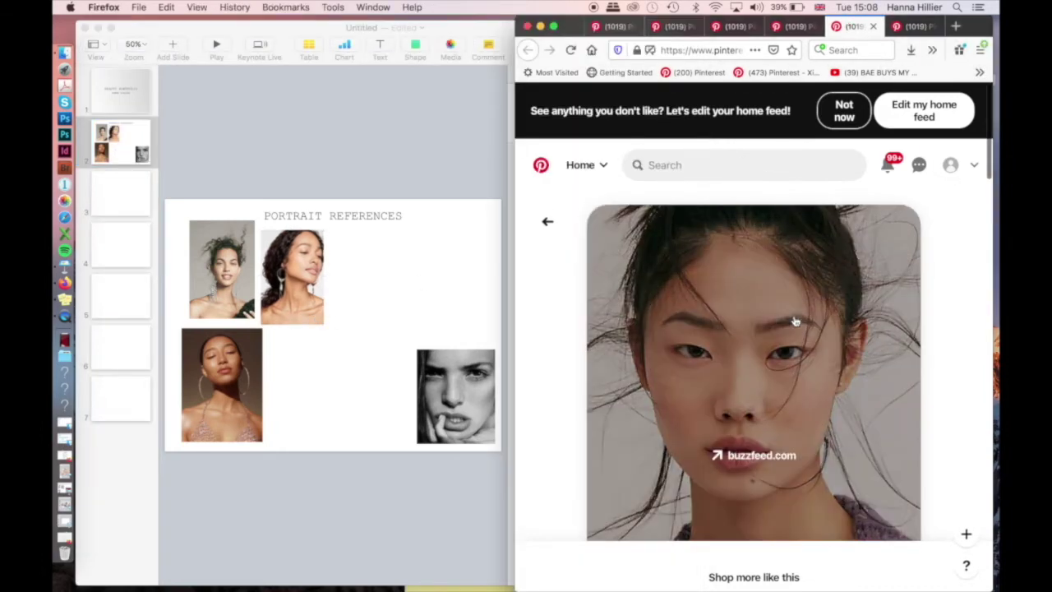
{"action": "left_click_drag", "start_coordinate": [766, 324], "coordinate": [418, 265]}
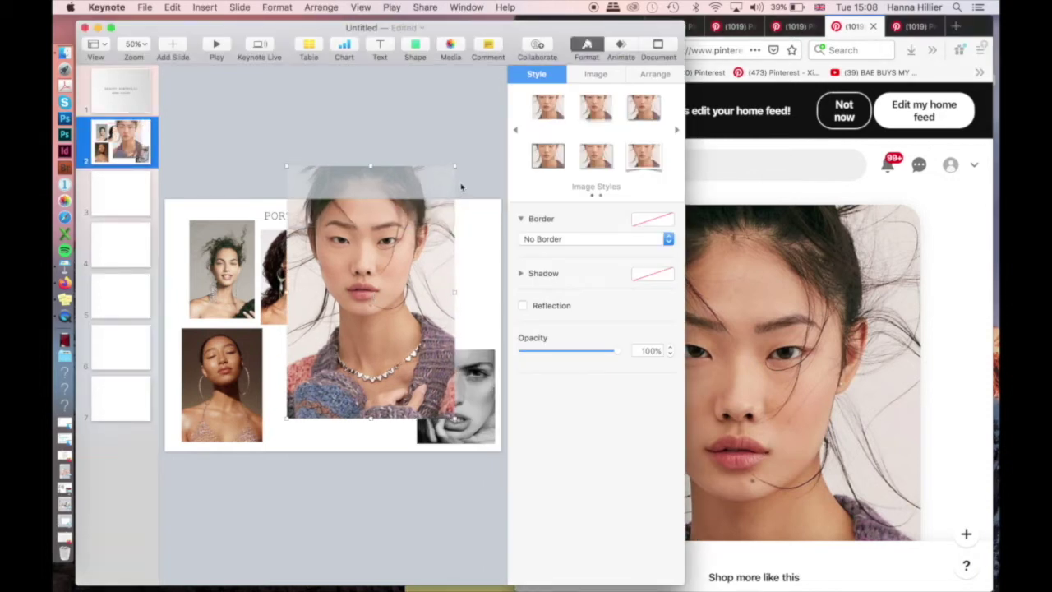
{"action": "left_click_drag", "start_coordinate": [453, 166], "coordinate": [383, 270]}
{"action": "left_click_drag", "start_coordinate": [349, 350], "coordinate": [419, 323]}
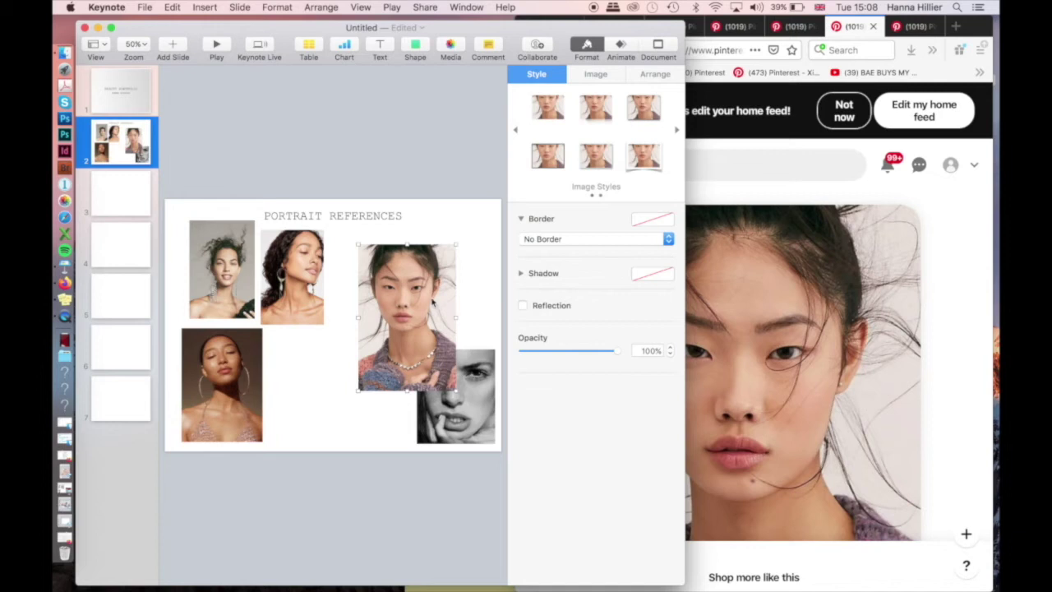
- Crop the new portrait to a face close-up with Edit Mask and move it top right
{"action": "right_click", "coordinate": [432, 303]}
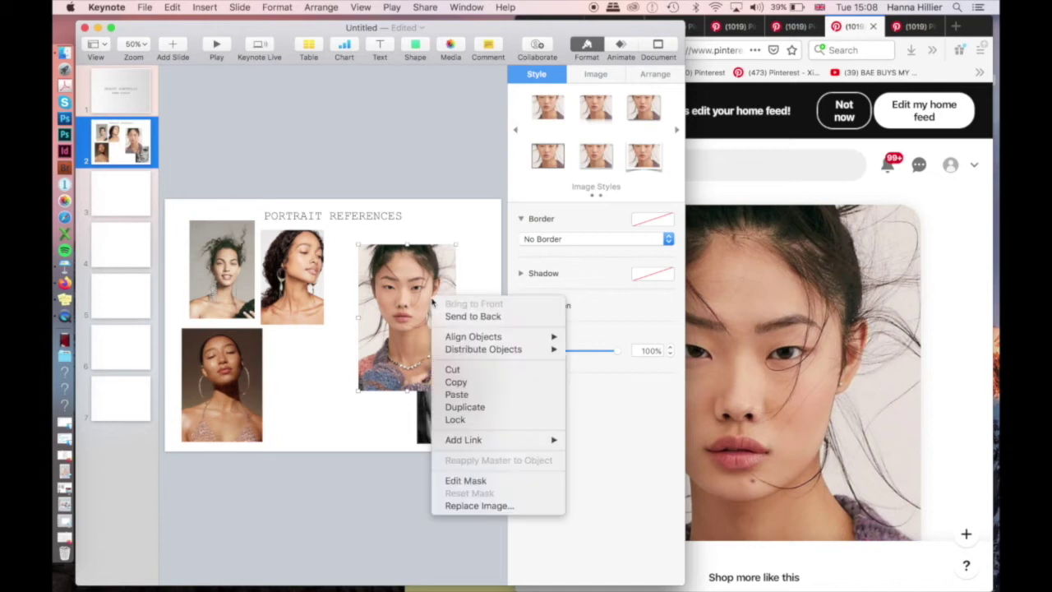
{"action": "left_click", "coordinate": [481, 489]}
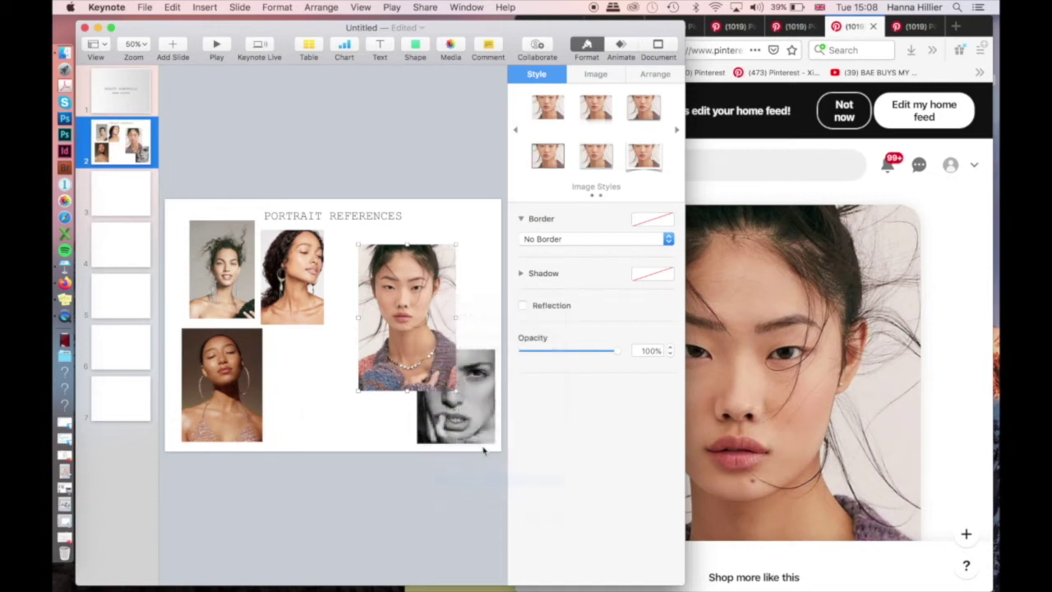
{"action": "left_click_drag", "start_coordinate": [456, 390], "coordinate": [456, 351]}
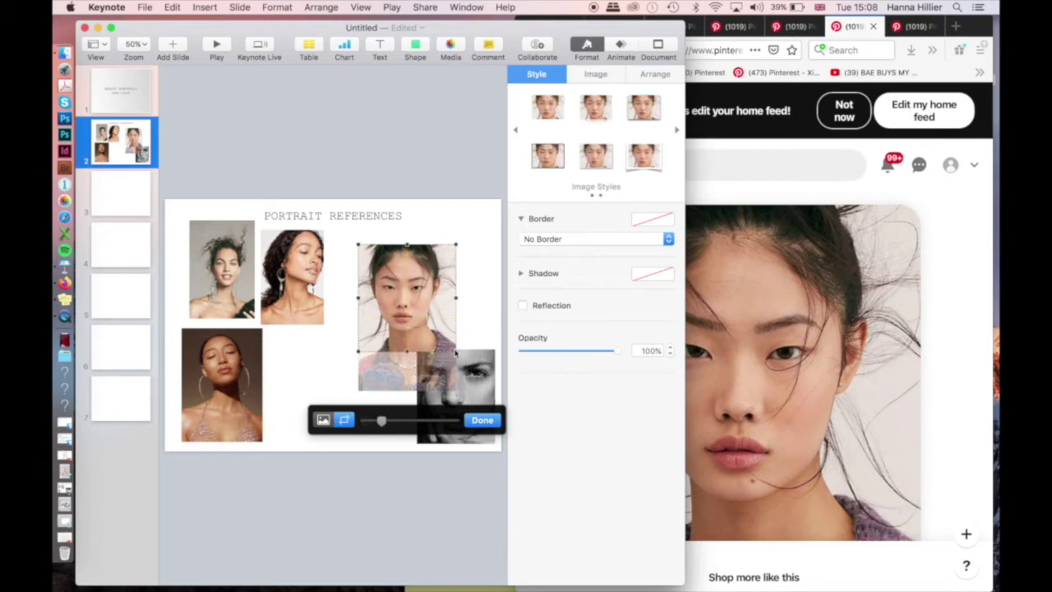
{"action": "left_click_drag", "start_coordinate": [456, 351], "coordinate": [457, 337]}
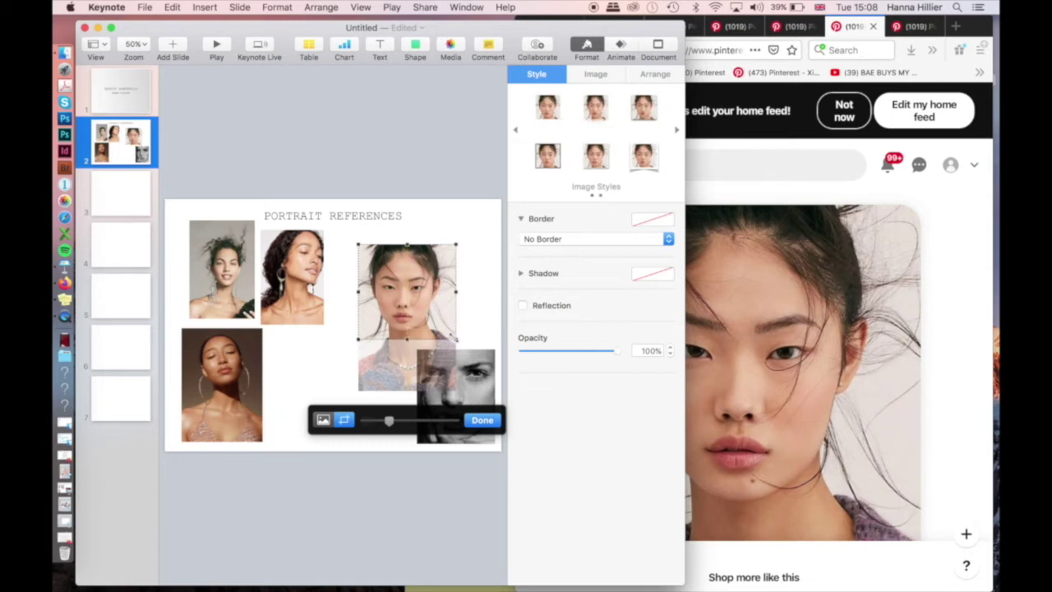
{"action": "key", "text": "Return"}
{"action": "left_click_drag", "start_coordinate": [454, 243], "coordinate": [465, 230]}
{"action": "left_click_drag", "start_coordinate": [442, 265], "coordinate": [469, 262]}
- Enlarge the black-and-white portrait on the slide
{"action": "left_click", "coordinate": [429, 374]}
{"action": "left_click_drag", "start_coordinate": [419, 353], "coordinate": [405, 335]}
{"action": "left_click", "coordinate": [362, 359]}
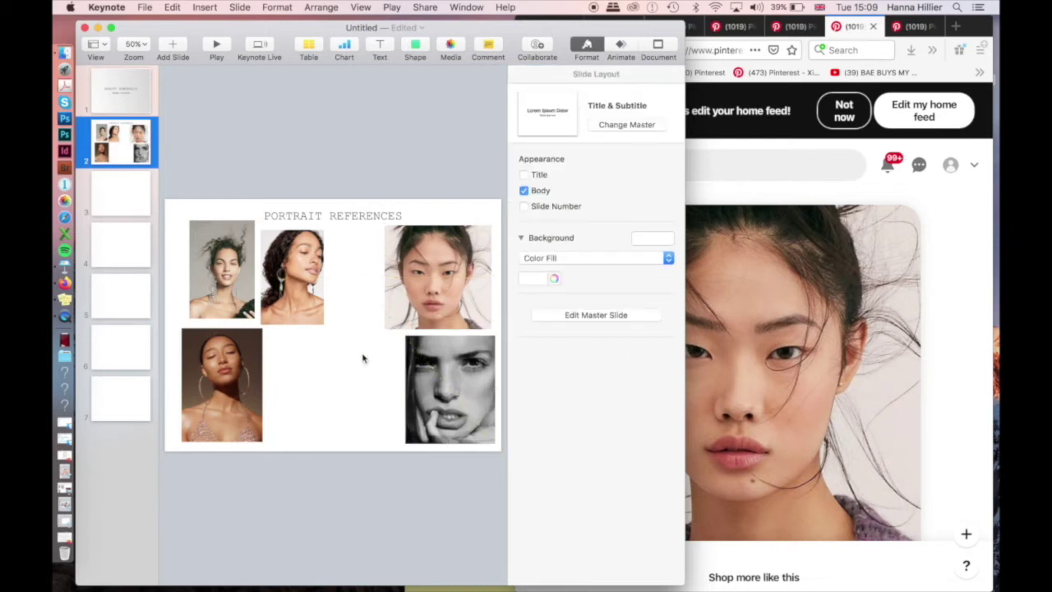
{"action": "left_click", "coordinate": [839, 362]}
{"action": "scroll", "coordinate": [838, 362], "scroll_direction": "down", "scroll_amount": 5}
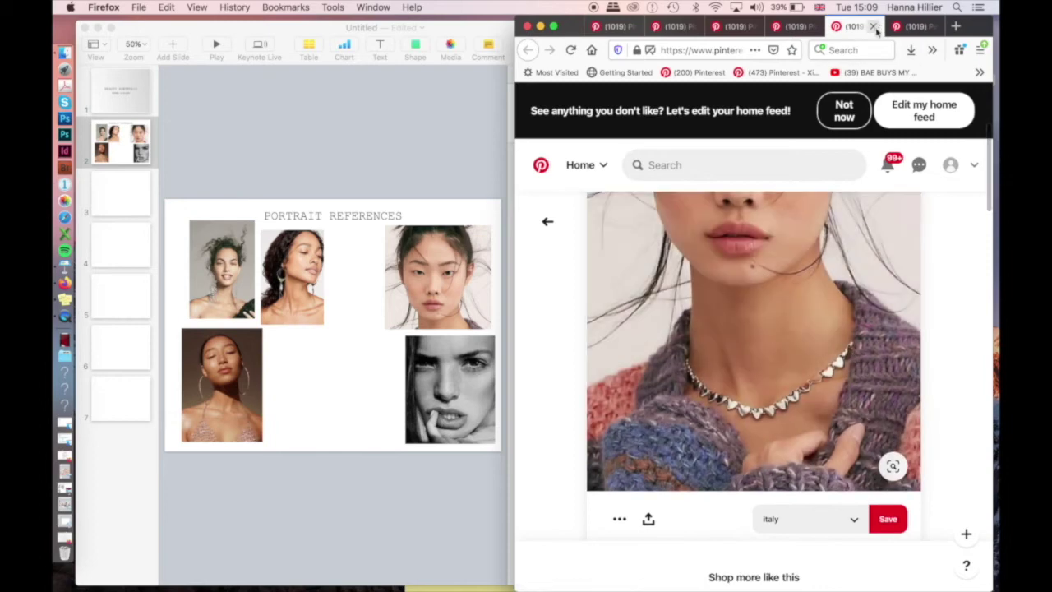
- Drag the curly-haired portrait in a white top from Pinterest onto slide 2 and shrink it
{"action": "left_click", "coordinate": [873, 27]}
{"action": "left_click_drag", "start_coordinate": [749, 318], "coordinate": [400, 309]}
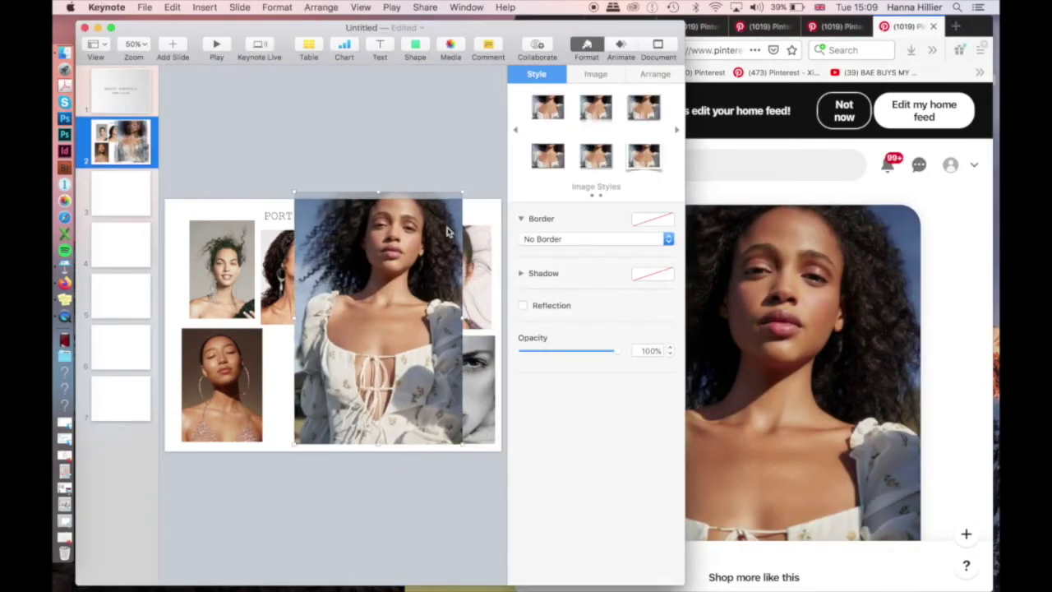
{"action": "left_click_drag", "start_coordinate": [462, 192], "coordinate": [366, 326]}
{"action": "left_click_drag", "start_coordinate": [353, 370], "coordinate": [334, 372]}
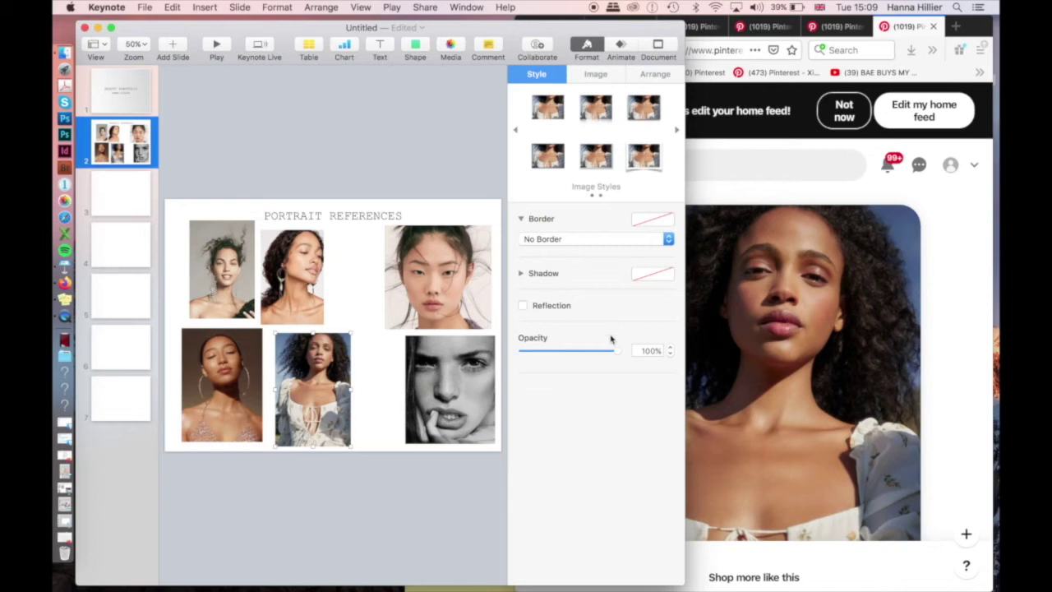
- Try different opacity levels and positions for the portrait over the collage, ending at full opacity
{"action": "left_click_drag", "start_coordinate": [616, 355], "coordinate": [588, 356]}
{"action": "left_click_drag", "start_coordinate": [341, 382], "coordinate": [366, 235]}
{"action": "left_click_drag", "start_coordinate": [592, 357], "coordinate": [639, 355]}
{"action": "left_click_drag", "start_coordinate": [352, 292], "coordinate": [592, 519]}
{"action": "left_click_drag", "start_coordinate": [354, 374], "coordinate": [369, 413]}
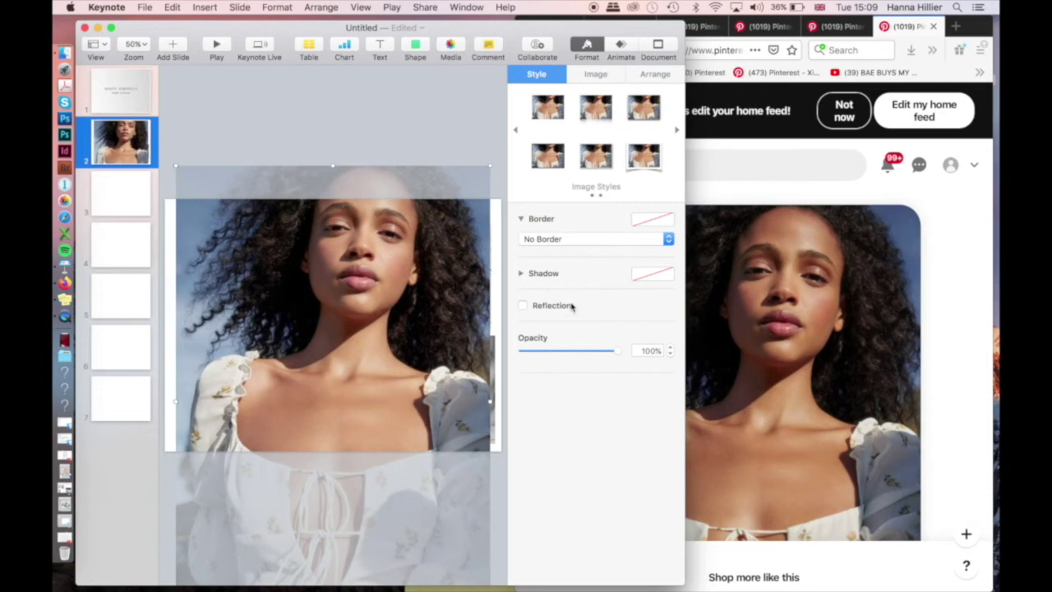
{"action": "left_click_drag", "start_coordinate": [605, 355], "coordinate": [626, 360]}
{"action": "left_click_drag", "start_coordinate": [451, 324], "coordinate": [411, 290]}
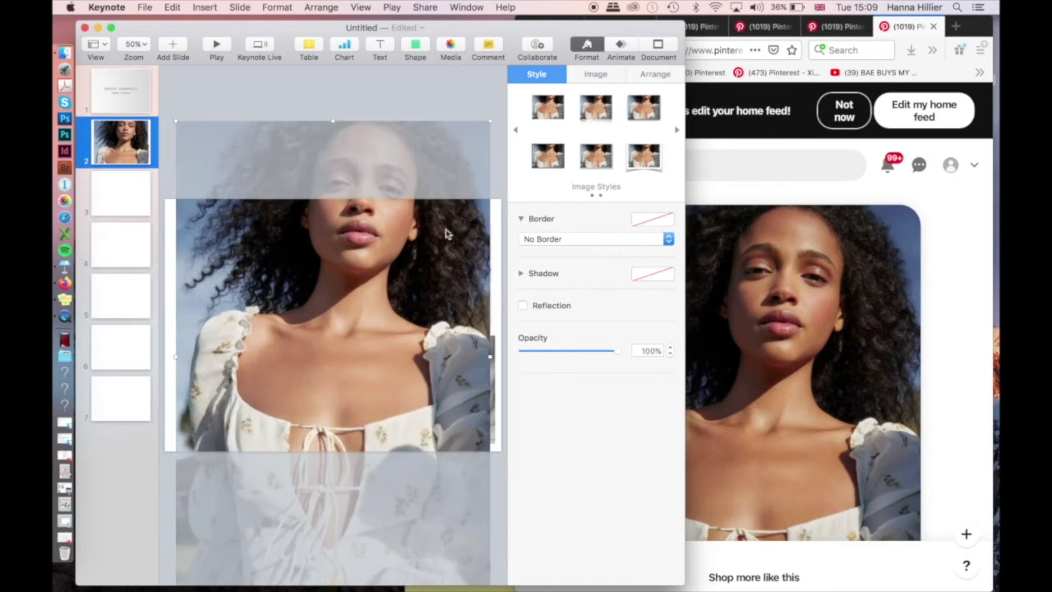
- Scale the portrait down into the bottom-middle gap beside the lower-left photo
{"action": "left_click_drag", "start_coordinate": [490, 120], "coordinate": [245, 488]}
{"action": "left_click_drag", "start_coordinate": [207, 543], "coordinate": [307, 388]}
{"action": "left_click", "coordinate": [375, 441]}
{"action": "left_click", "coordinate": [914, 179]}
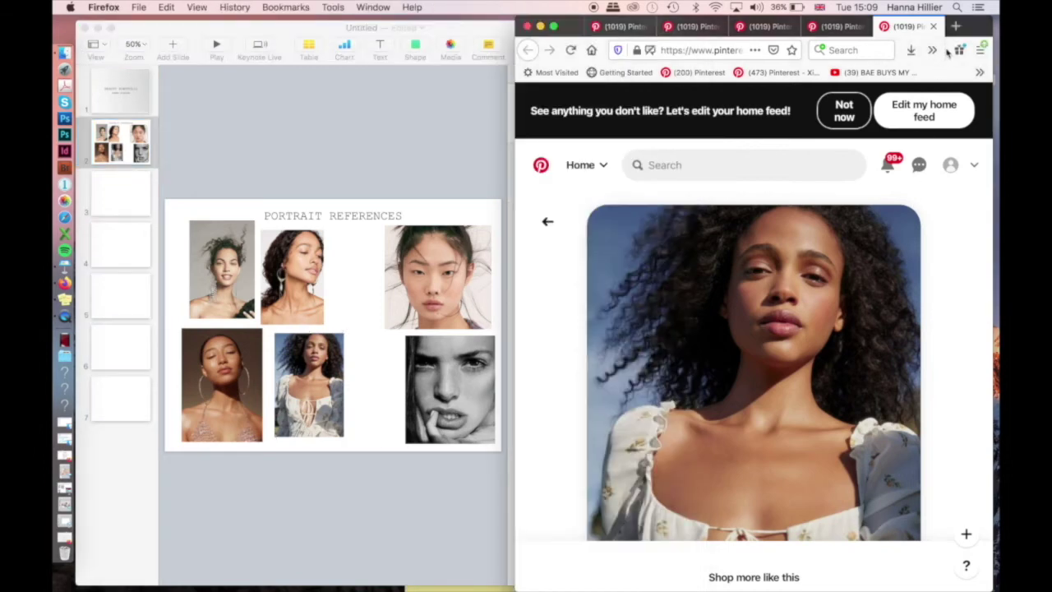
- Load the photographer's portfolio site in a new tab and go to its _BEAUTY section
{"action": "left_click", "coordinate": [956, 27]}
{"action": "type", "text": "w"}
{"action": "key", "text": "Return"}
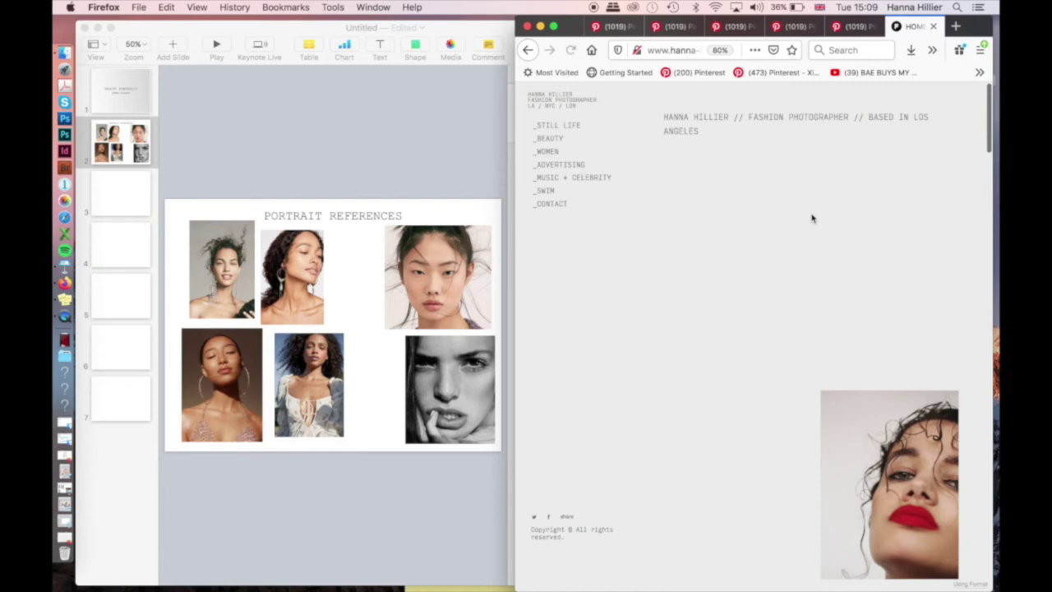
{"action": "left_click", "coordinate": [550, 138]}
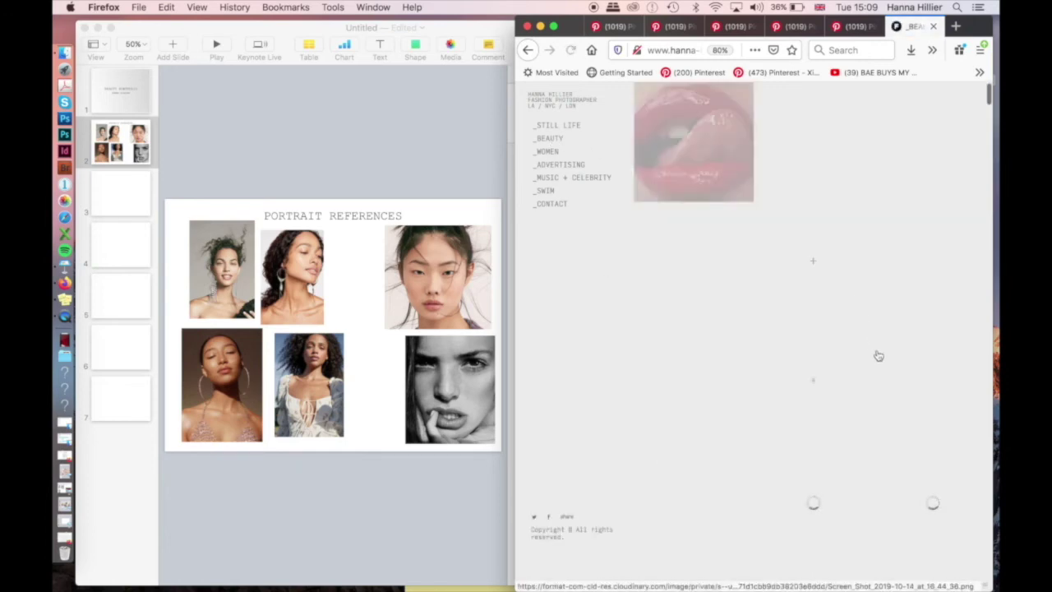
- Scroll down the Beauty gallery and enlarge the windswept-hair profile portrait
{"action": "scroll", "coordinate": [811, 503], "scroll_direction": "down", "scroll_amount": 5}
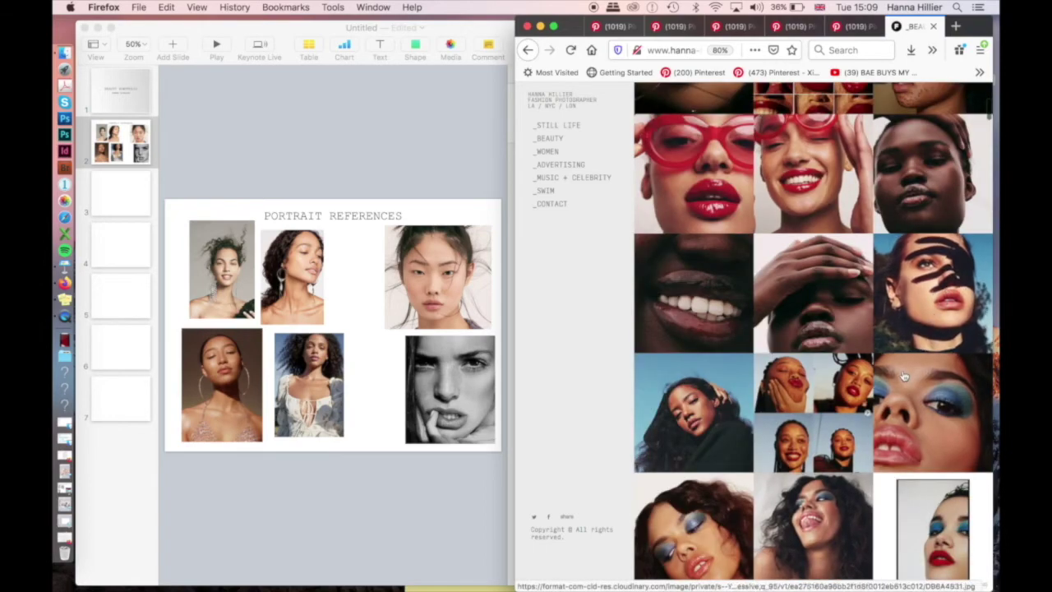
{"action": "scroll", "coordinate": [904, 411], "scroll_direction": "down", "scroll_amount": 5}
{"action": "scroll", "coordinate": [896, 429], "scroll_direction": "down", "scroll_amount": 10}
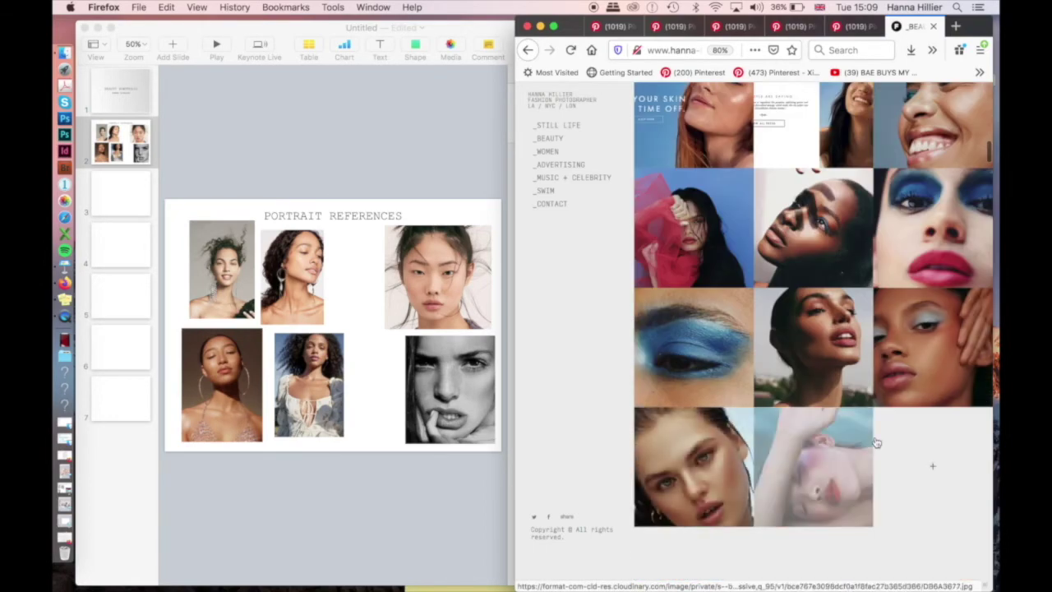
{"action": "scroll", "coordinate": [849, 486], "scroll_direction": "down", "scroll_amount": 5}
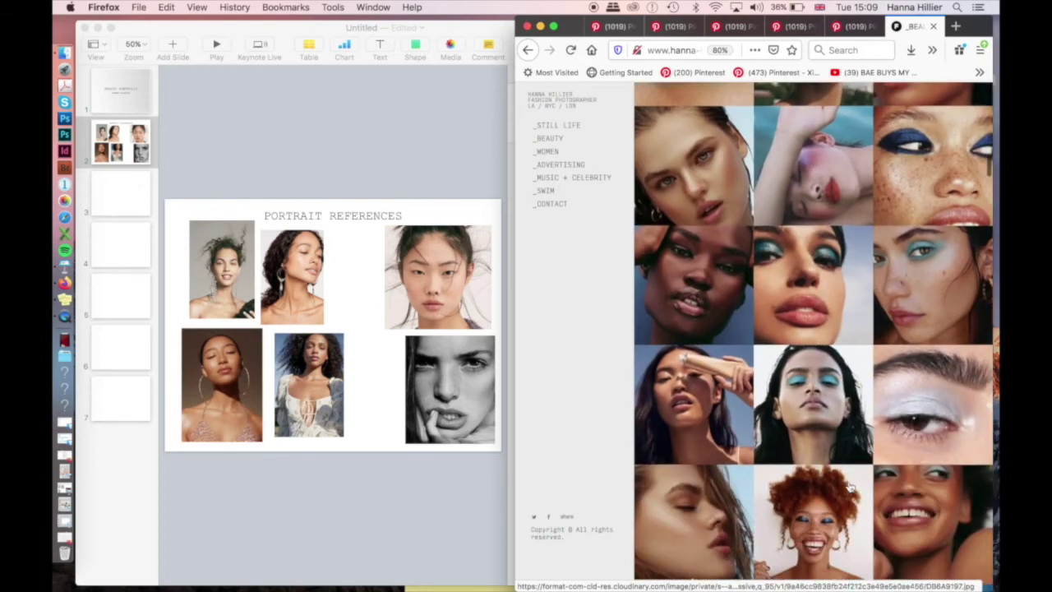
{"action": "scroll", "coordinate": [850, 486], "scroll_direction": "down", "scroll_amount": 3}
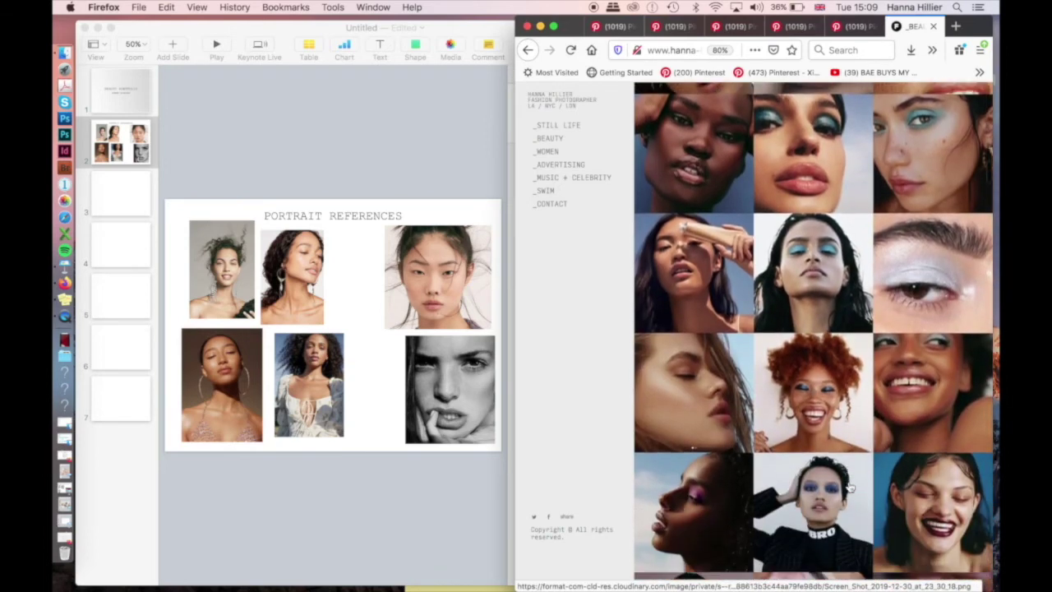
{"action": "left_click", "coordinate": [718, 281]}
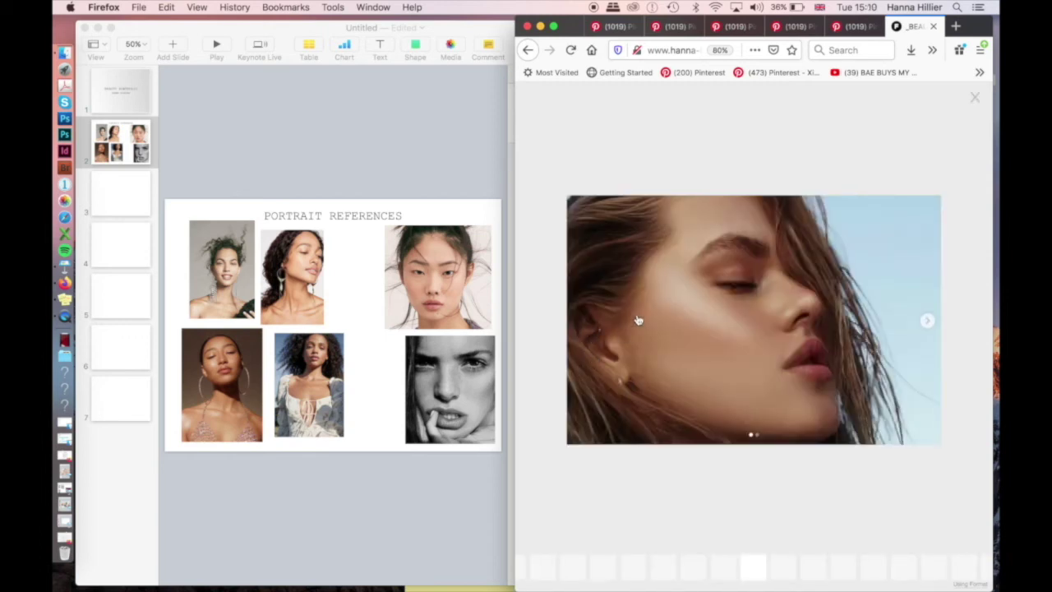
- Drop the windswept-hair profile photo onto slide 2, shrink it and crop it with Edit Mask
{"action": "left_click_drag", "start_coordinate": [638, 320], "coordinate": [337, 292]}
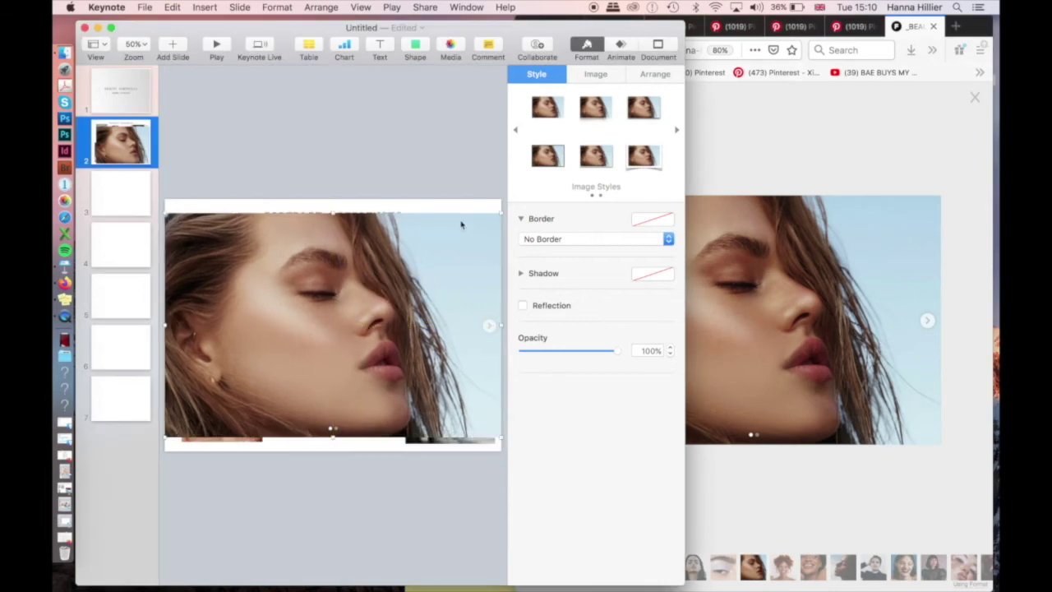
{"action": "left_click_drag", "start_coordinate": [504, 218], "coordinate": [342, 327]}
{"action": "left_click_drag", "start_coordinate": [297, 376], "coordinate": [400, 357]}
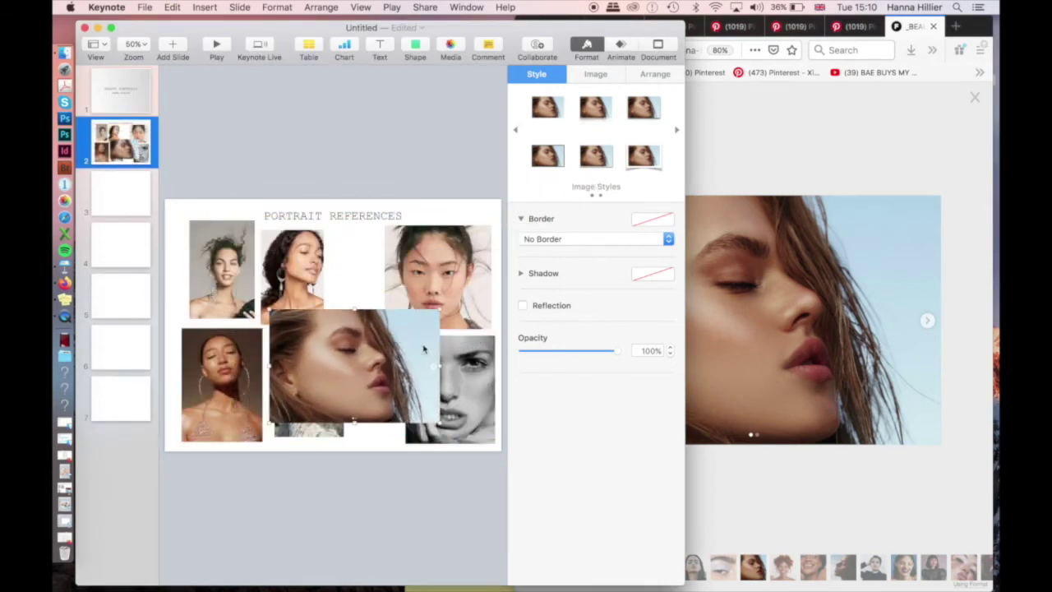
{"action": "right_click", "coordinate": [424, 345]}
{"action": "left_click", "coordinate": [457, 527]}
{"action": "left_click_drag", "start_coordinate": [442, 421], "coordinate": [385, 448]}
{"action": "key", "text": "Return"}
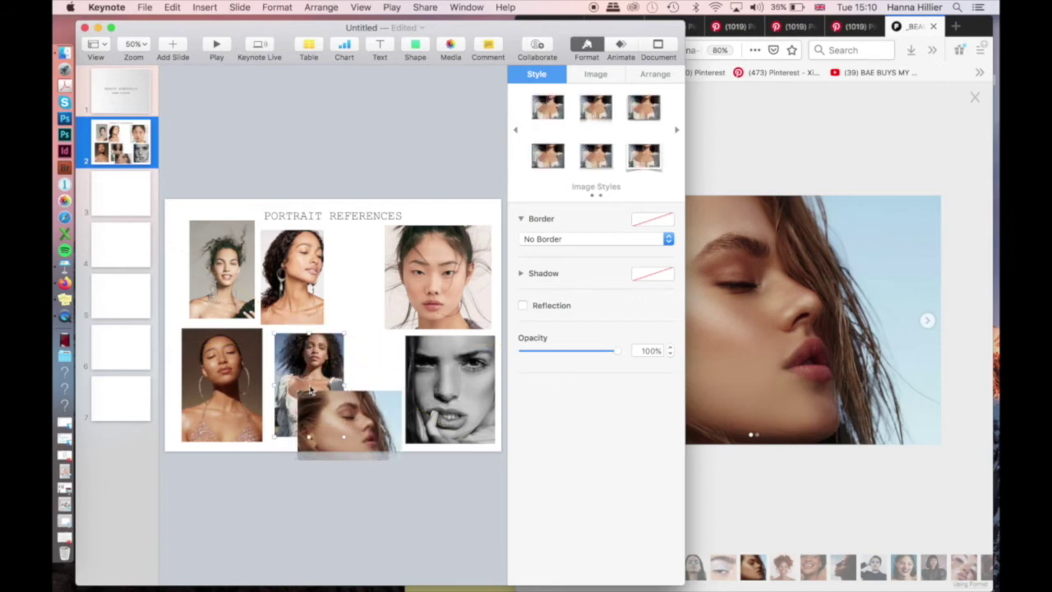
- Move the curly-haired photo beside the top-right portrait and the profile photo into the bottom row
{"action": "left_click_drag", "start_coordinate": [224, 255], "coordinate": [204, 246]}
{"action": "left_click_drag", "start_coordinate": [319, 272], "coordinate": [301, 272]}
{"action": "left_click_drag", "start_coordinate": [326, 382], "coordinate": [361, 275]}
{"action": "left_click_drag", "start_coordinate": [370, 444], "coordinate": [341, 422]}
{"action": "mouse_move", "coordinate": [372, 371]}
{"action": "left_mouse_down"}
{"action": "mouse_move", "coordinate": [401, 339]}
{"action": "mouse_move", "coordinate": [380, 365]}
{"action": "left_mouse_up"}
{"action": "left_click", "coordinate": [338, 481]}
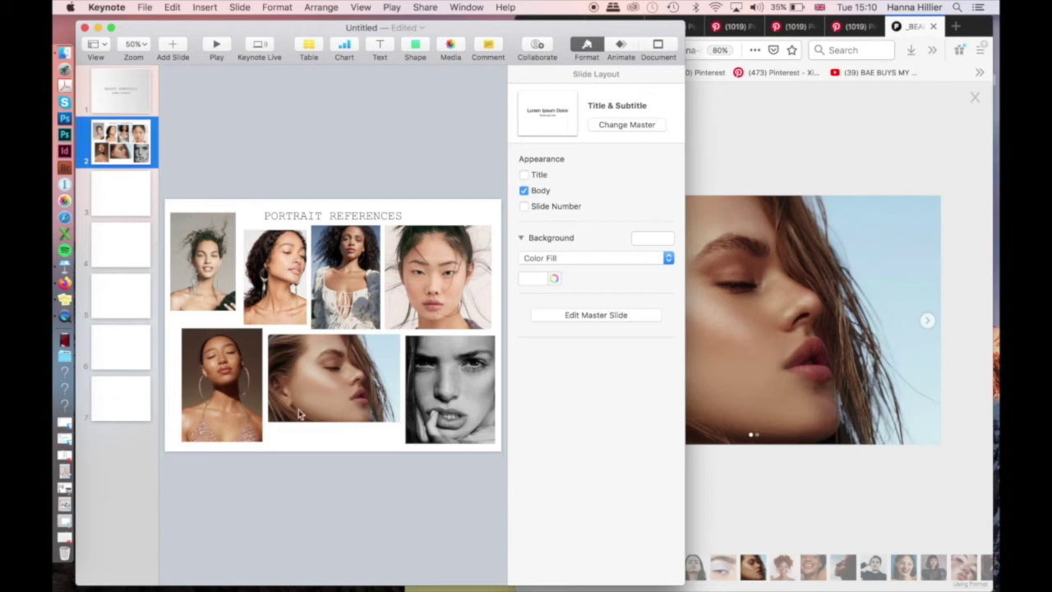
- Fine-tune alignment of the top-left photo, the black-and-white portrait and the title
{"action": "left_click_drag", "start_coordinate": [234, 280], "coordinate": [230, 286]}
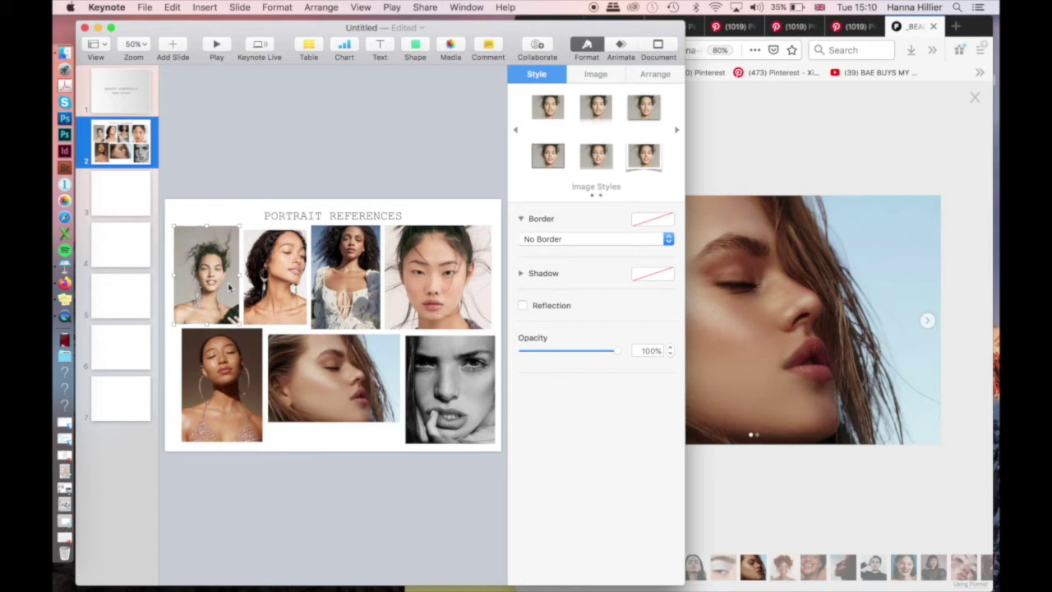
{"action": "left_click", "coordinate": [362, 395]}
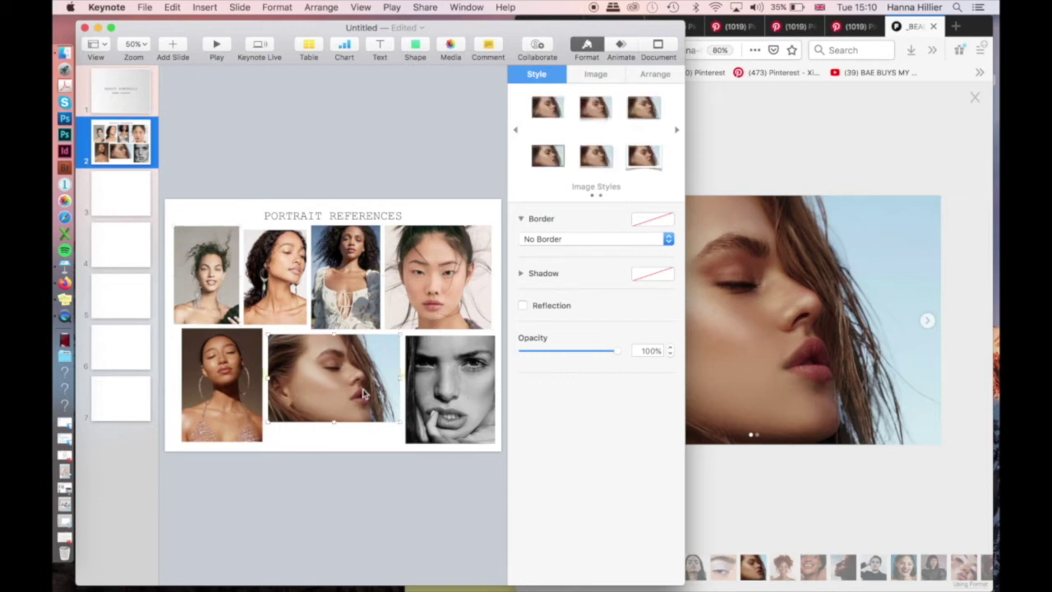
{"action": "left_click", "coordinate": [302, 473]}
{"action": "left_click_drag", "start_coordinate": [442, 383], "coordinate": [443, 384]}
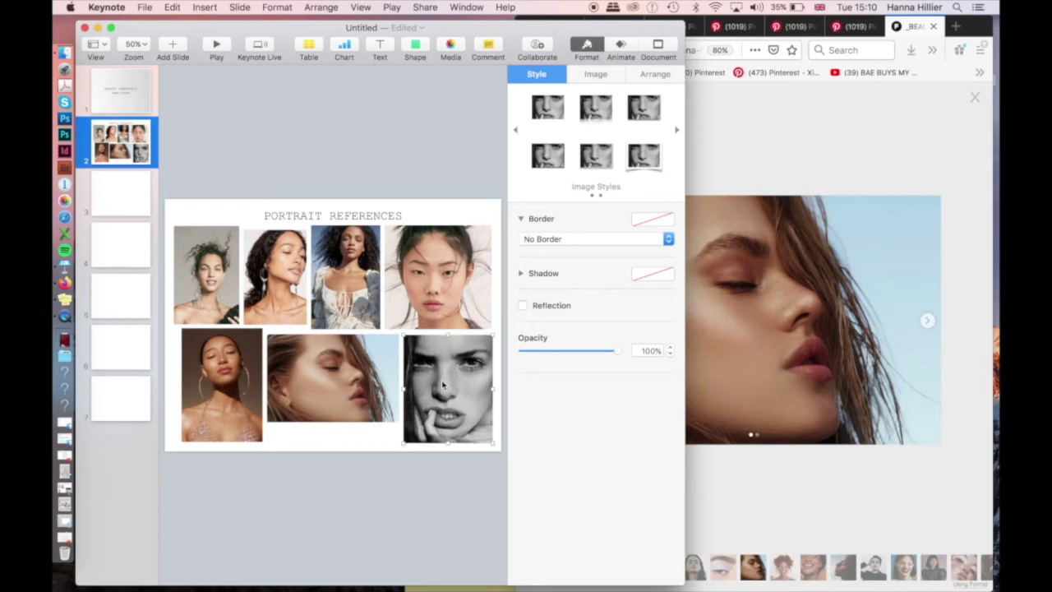
{"action": "left_click", "coordinate": [386, 494]}
{"action": "left_click_drag", "start_coordinate": [352, 212], "coordinate": [354, 209]}
{"action": "left_click", "coordinate": [346, 166]}
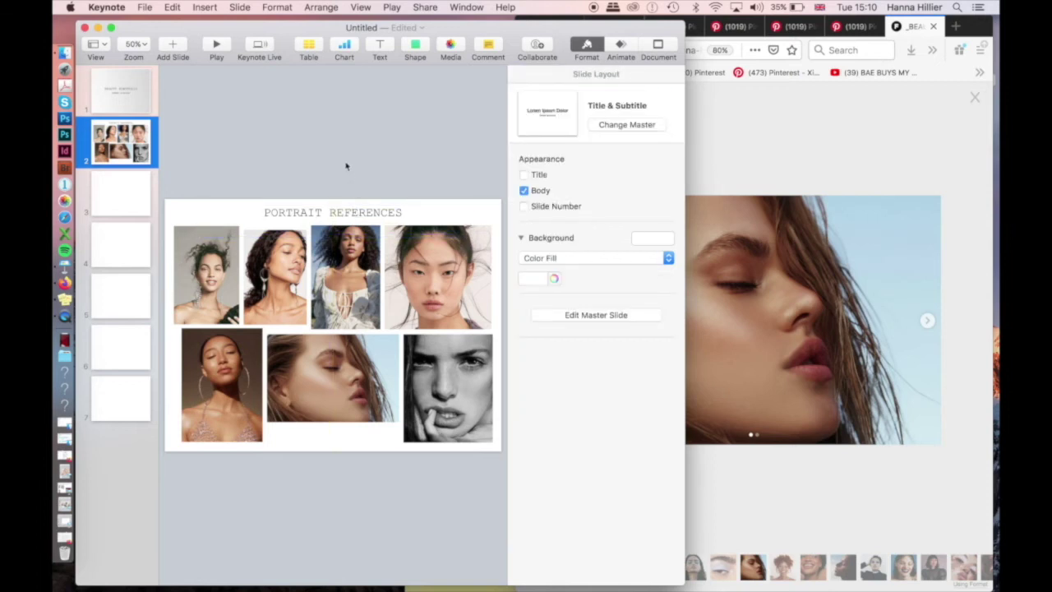
- Duplicate the PORTRAIT REFERENCES title, narrow the copy and move it below the collage
{"action": "left_click", "coordinate": [344, 211]}
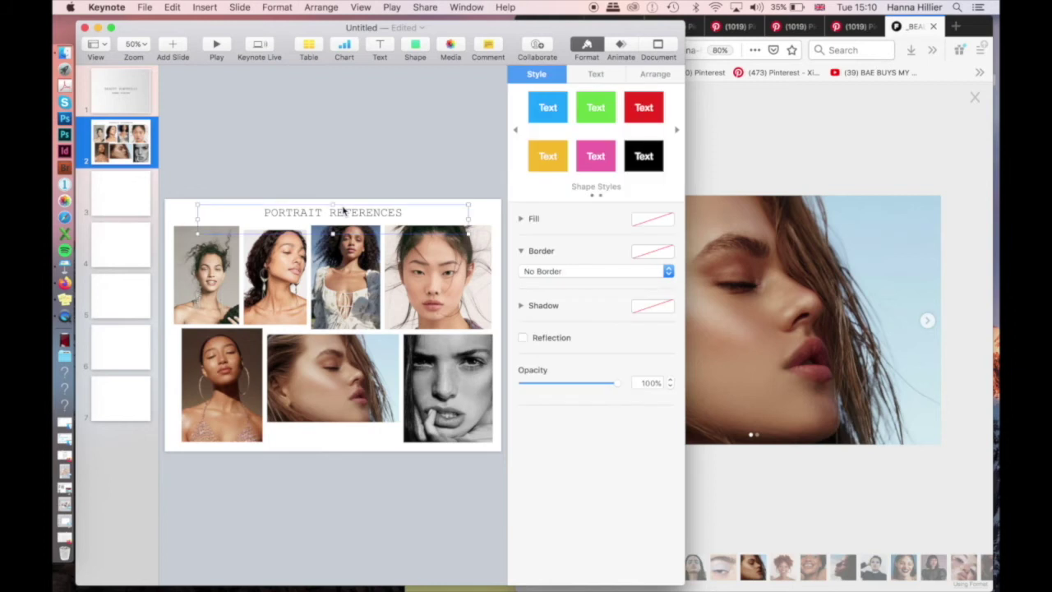
{"action": "left_click", "coordinate": [327, 188]}
{"action": "left_click_drag", "start_coordinate": [346, 212], "coordinate": [347, 180]}
{"action": "left_click_drag", "start_coordinate": [473, 191], "coordinate": [348, 200]}
{"action": "left_click_drag", "start_coordinate": [304, 179], "coordinate": [408, 444]}
- Replace the copy's text with 'These images are all the sort of crop that I am thinking for the hero image'
{"action": "triple_click", "coordinate": [378, 436]}
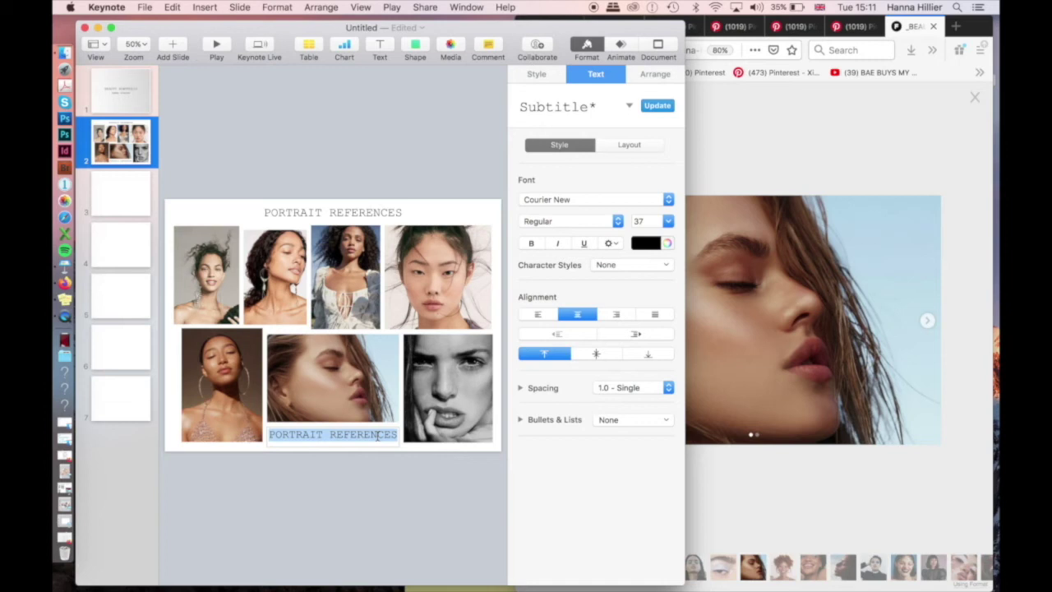
{"action": "type", "text": "THESE"}
{"action": "key", "text": "BackSpace"}
{"action": "key", "text": "BackSpace"}
{"action": "key", "text": "BackSpace"}
{"action": "key", "text": "BackSpace"}
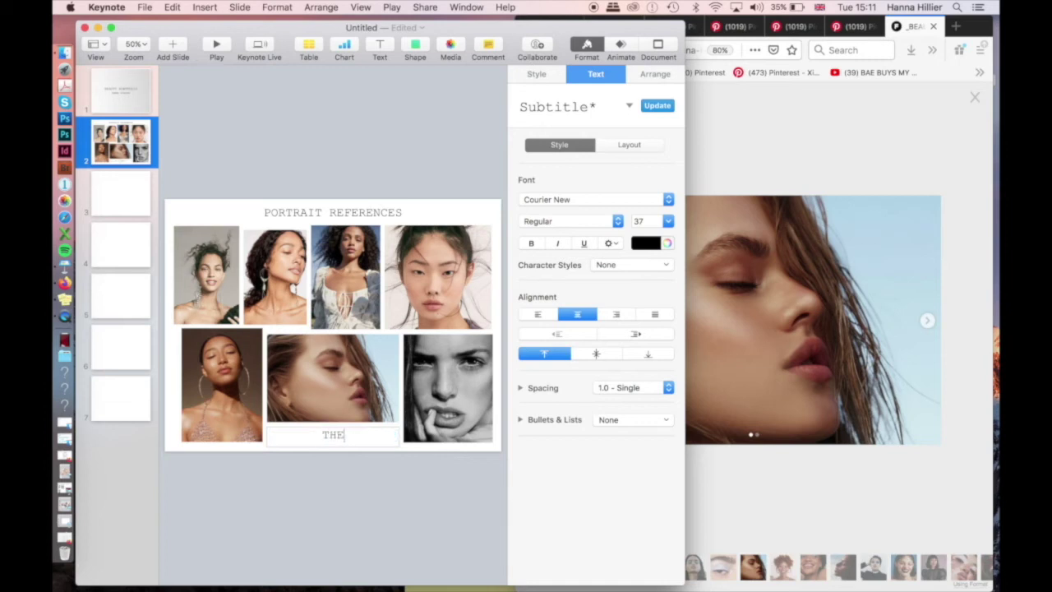
{"action": "type", "text": "hese images are all the sort of crop"}
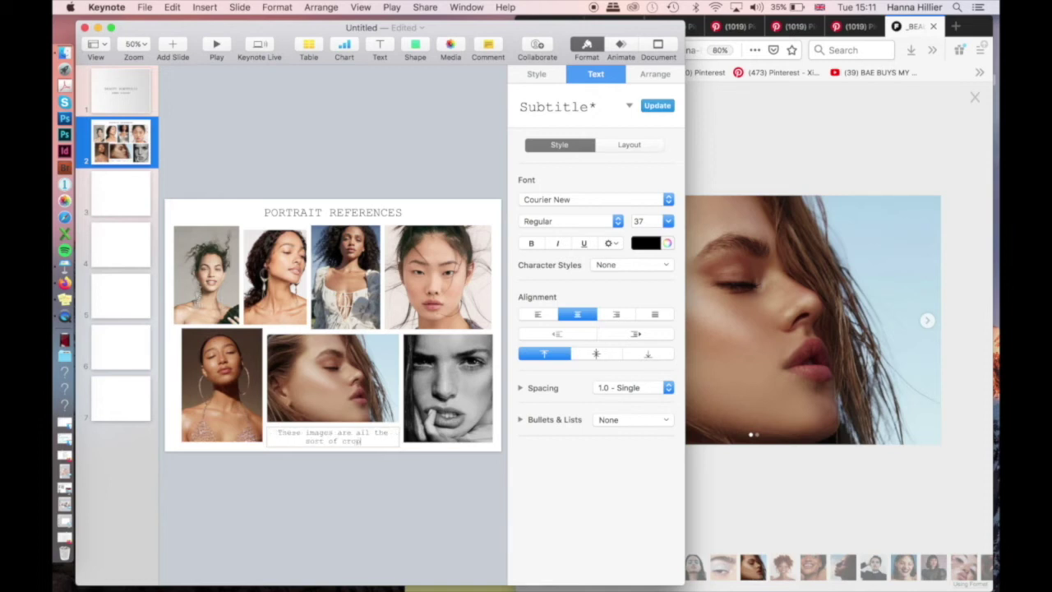
{"action": "type", "text": " that I am thinking for the"}
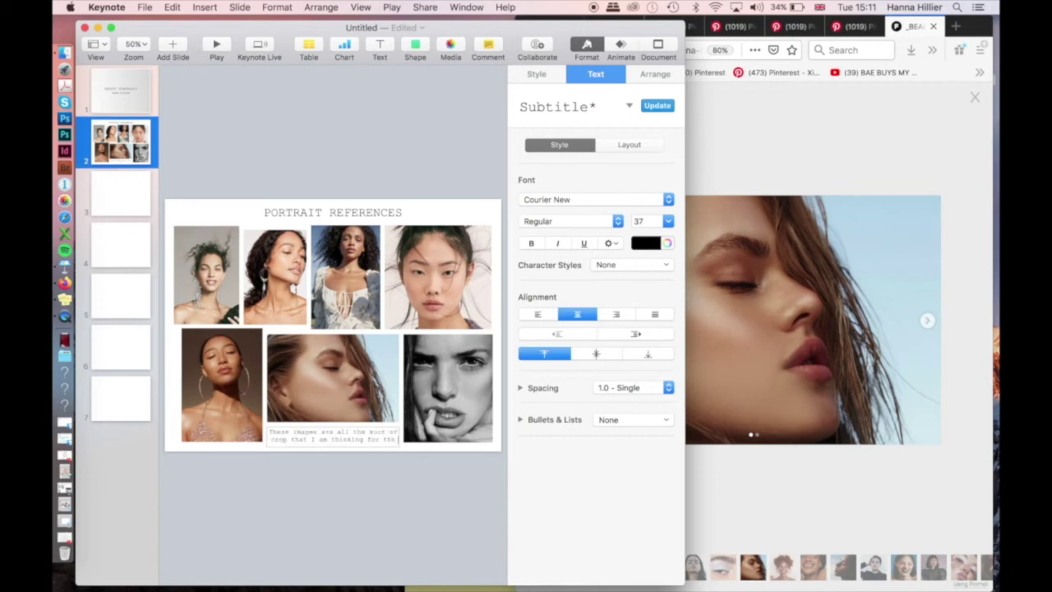
{"action": "type", "text": " hero image"}
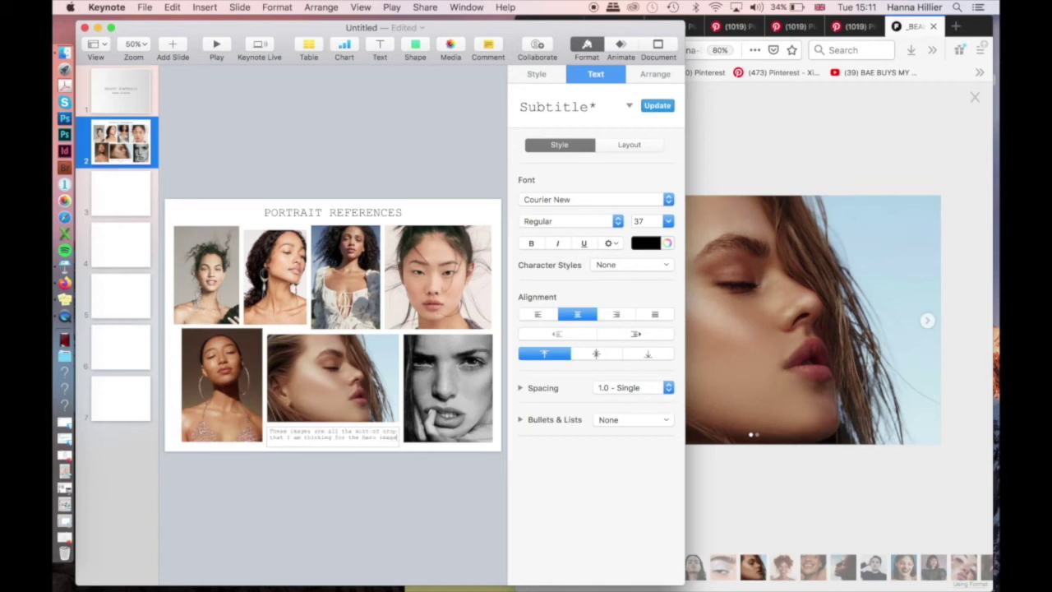
{"action": "left_click", "coordinate": [399, 484]}
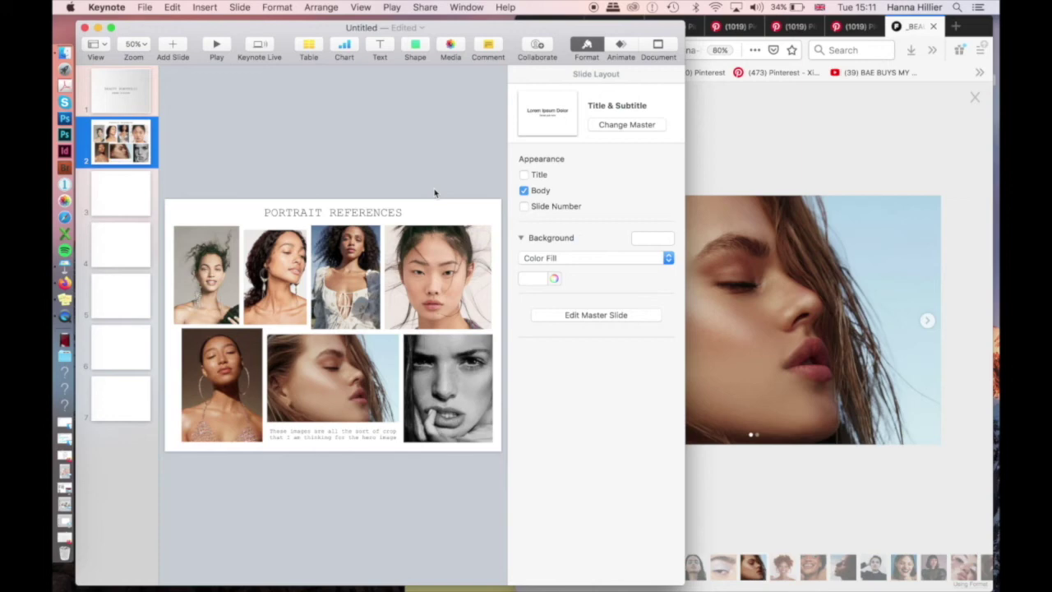
{"action": "left_click", "coordinate": [811, 175]}
{"action": "left_click", "coordinate": [975, 97]}
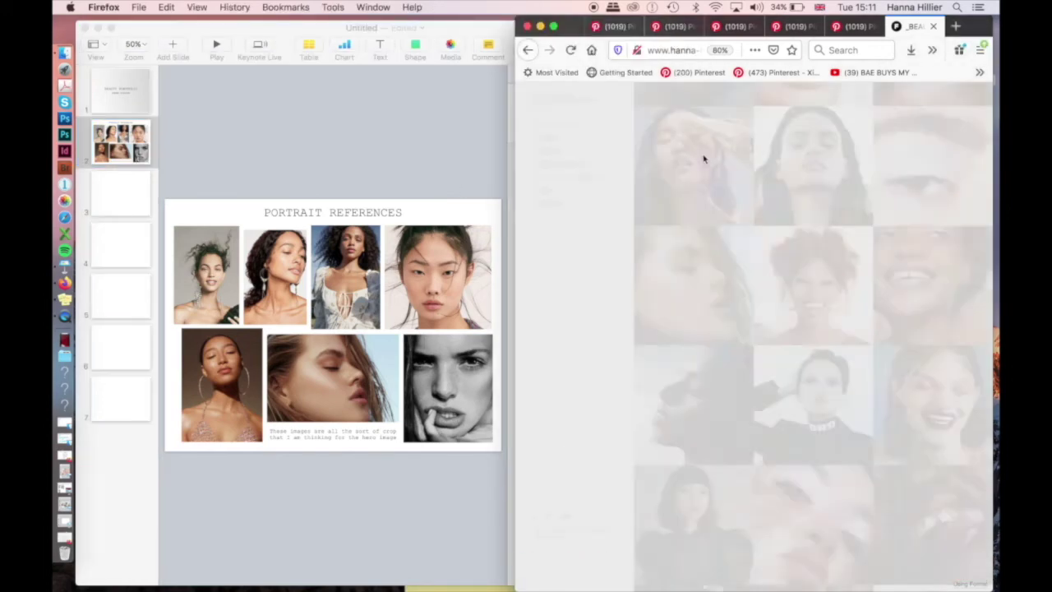
- Stretch the text box on slide 3 down the length of the slide
{"action": "left_click", "coordinate": [550, 204]}
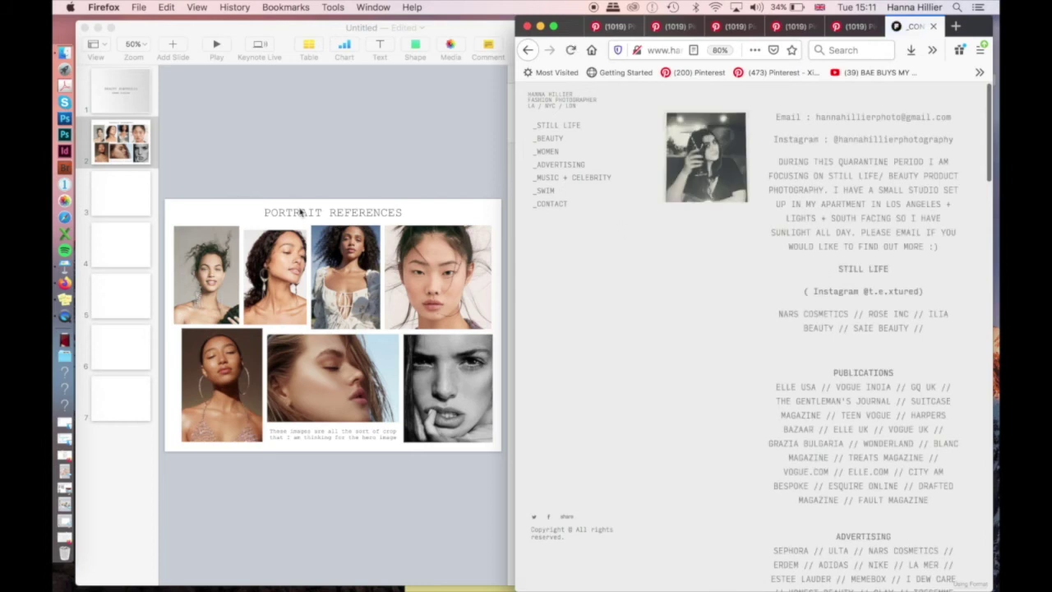
{"action": "left_click", "coordinate": [139, 203]}
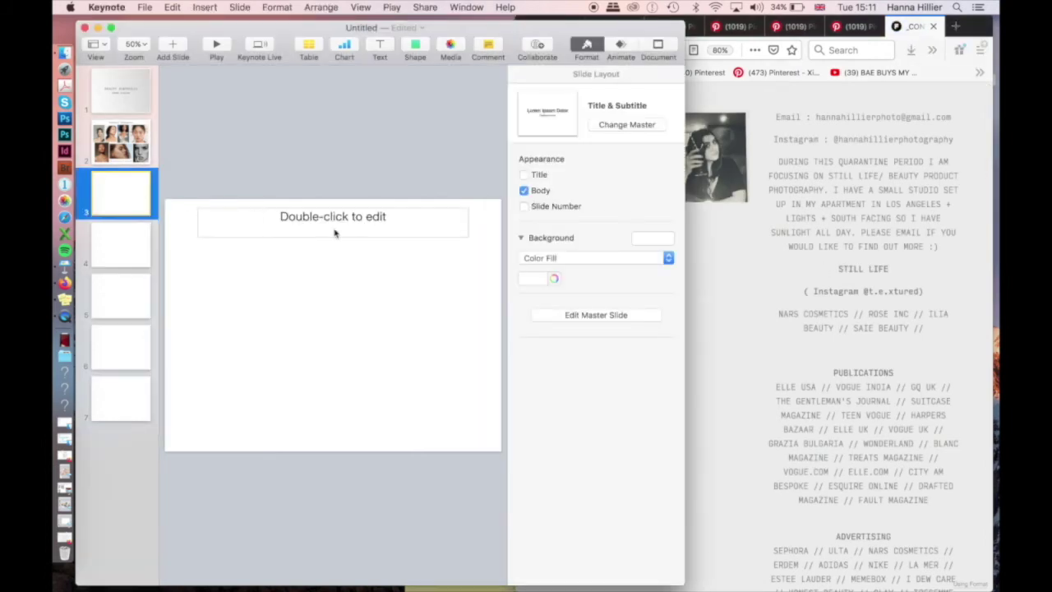
{"action": "left_click", "coordinate": [345, 237]}
{"action": "left_click_drag", "start_coordinate": [334, 238], "coordinate": [309, 442]}
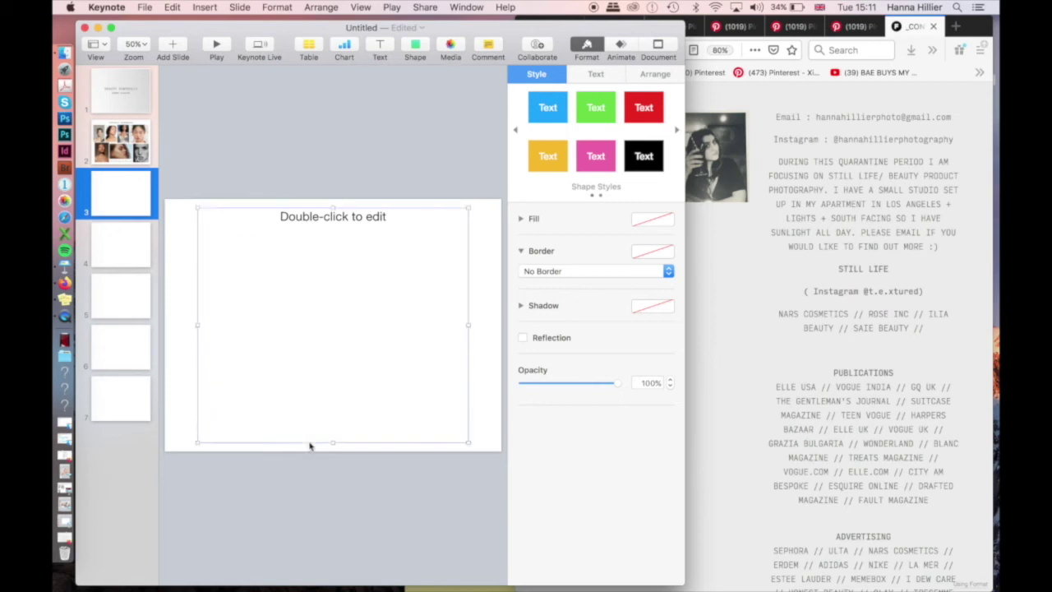
{"action": "left_click", "coordinate": [401, 462]}
- Copy the portfolio's PUBLICATIONS list and paste it into the slide 3 text box
{"action": "left_click", "coordinate": [845, 249]}
{"action": "scroll", "coordinate": [846, 339], "scroll_direction": "down", "scroll_amount": 2}
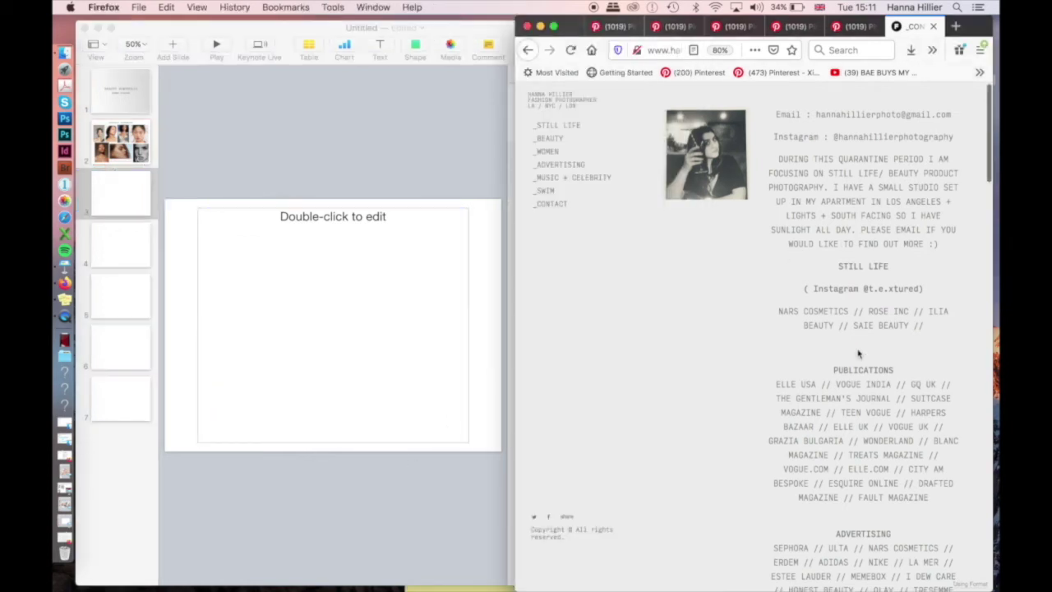
{"action": "left_click_drag", "start_coordinate": [844, 338], "coordinate": [946, 476]}
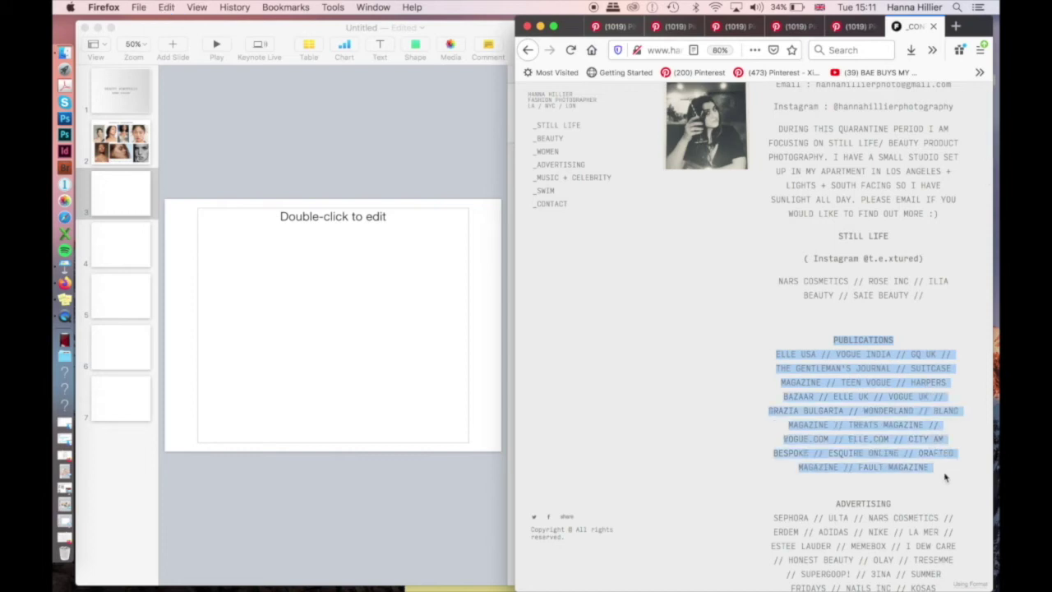
{"action": "left_click", "coordinate": [406, 263]}
{"action": "left_click", "coordinate": [404, 263]}
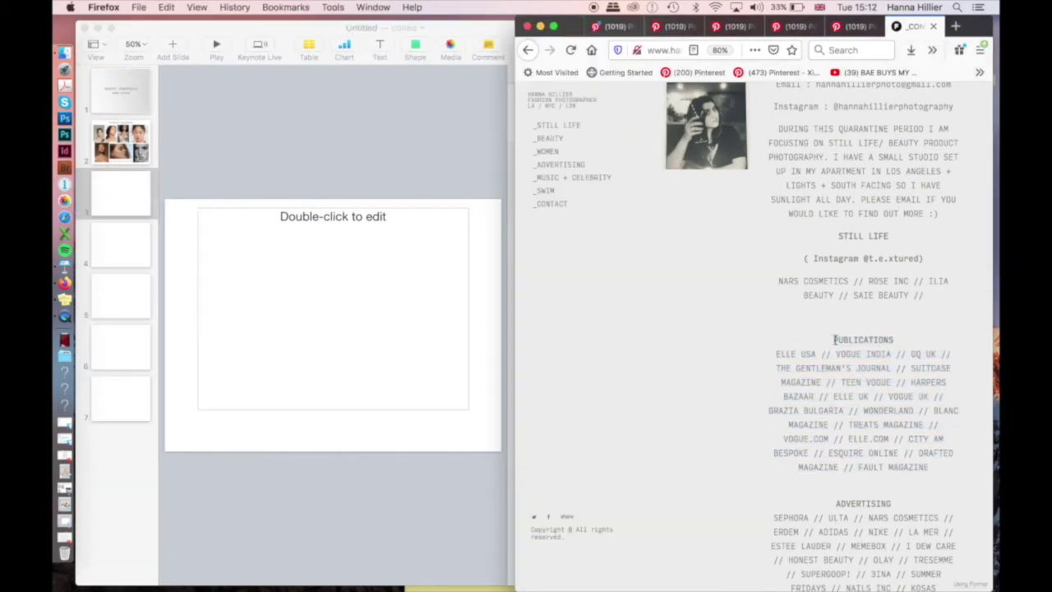
{"action": "left_click_drag", "start_coordinate": [835, 339], "coordinate": [951, 470]}
{"action": "key", "text": "super+c"}
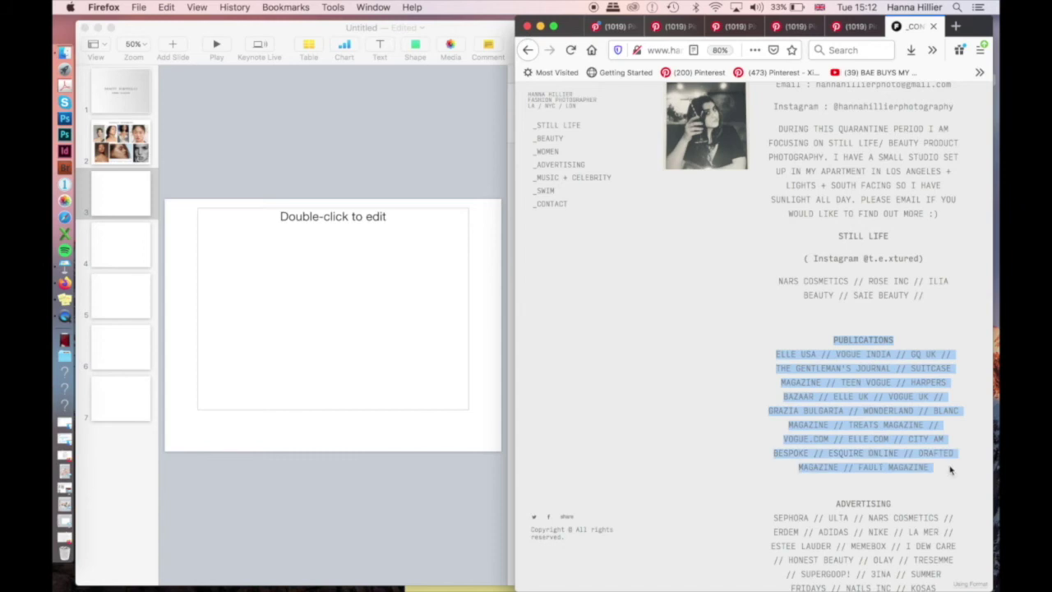
{"action": "left_click", "coordinate": [403, 245]}
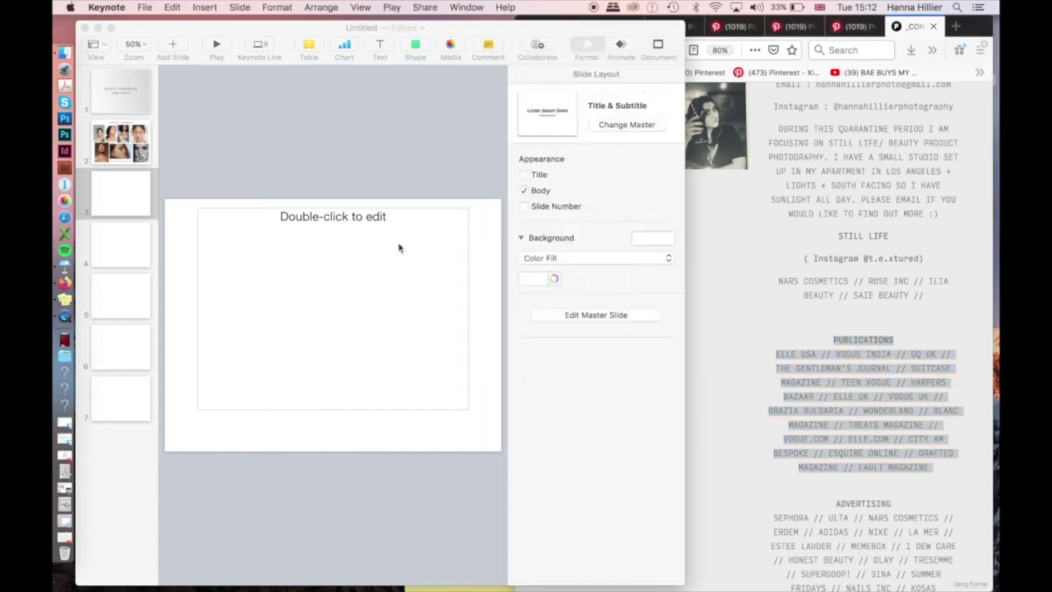
{"action": "double_click", "coordinate": [373, 229]}
{"action": "key", "text": "super+v"}
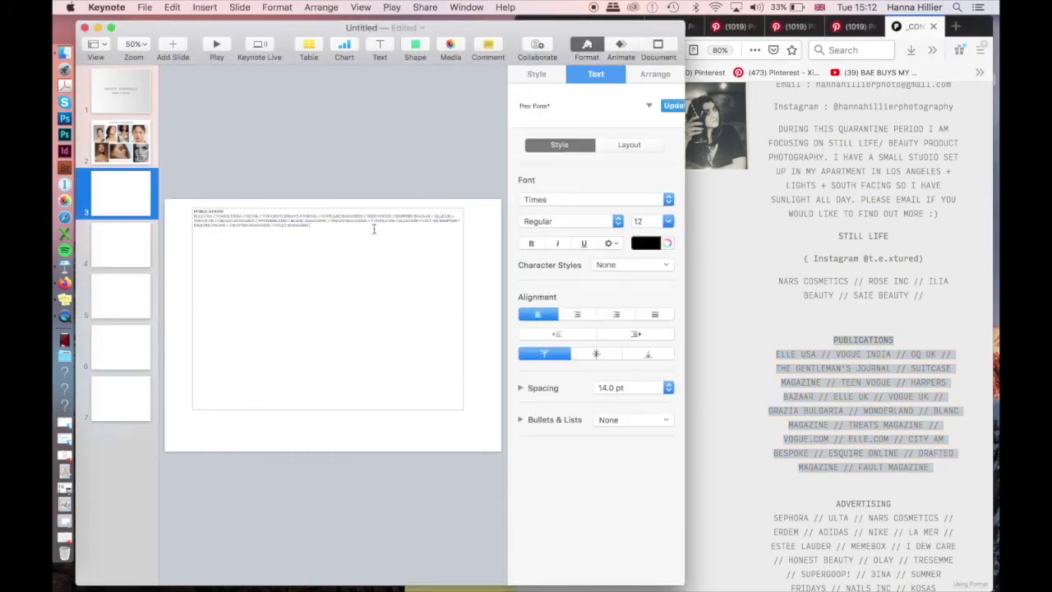
- Select all the pasted publications text, size it 30 pt and change its font to Courier New
{"action": "key", "text": "super+a"}
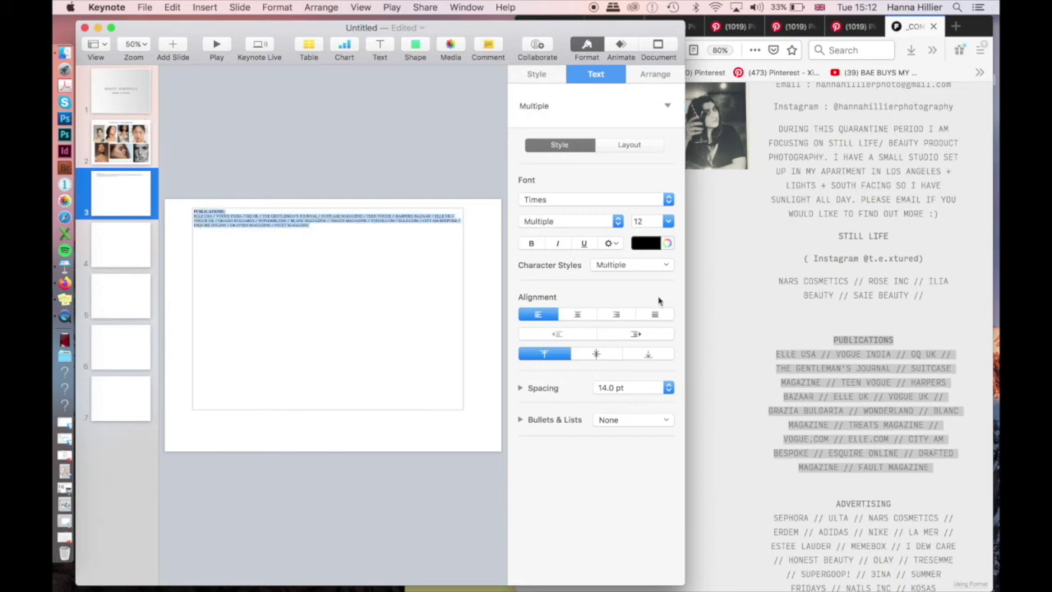
{"action": "left_click", "coordinate": [649, 222]}
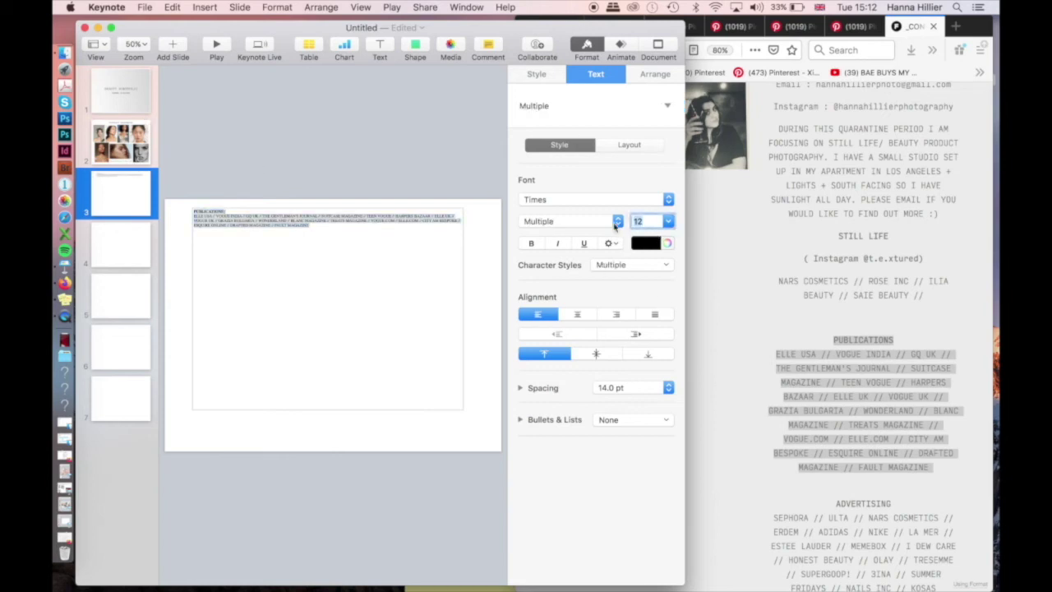
{"action": "type", "text": "1"}
{"action": "key", "text": "Return"}
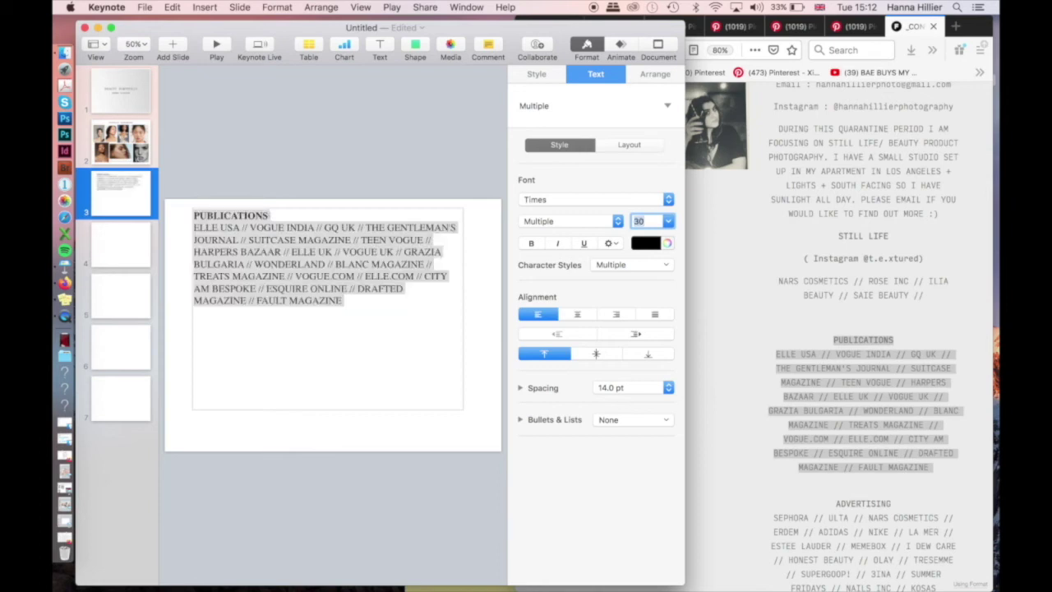
{"action": "left_click", "coordinate": [411, 304]}
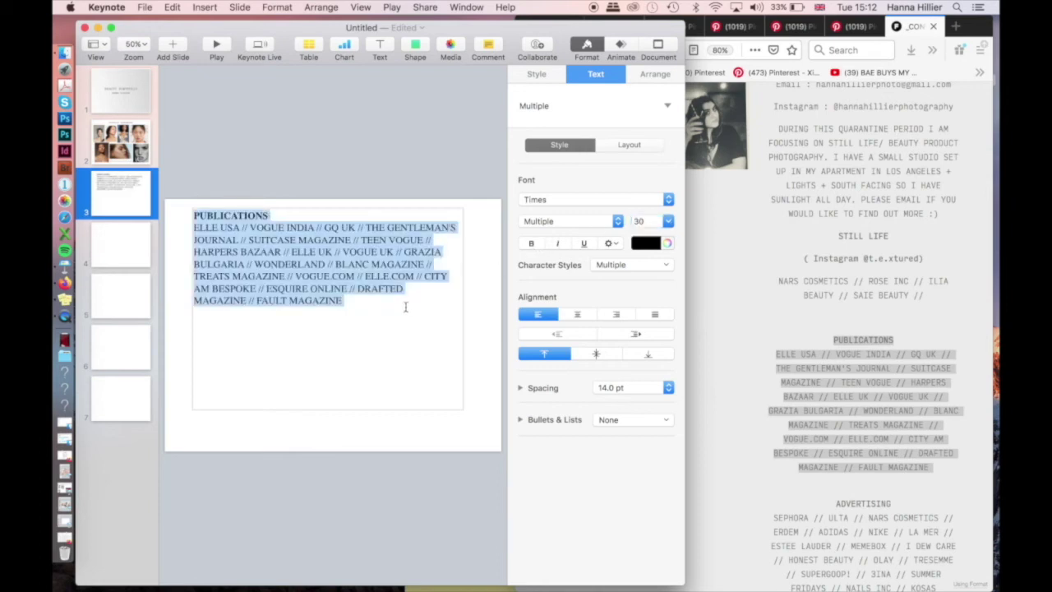
{"action": "left_click", "coordinate": [405, 306]}
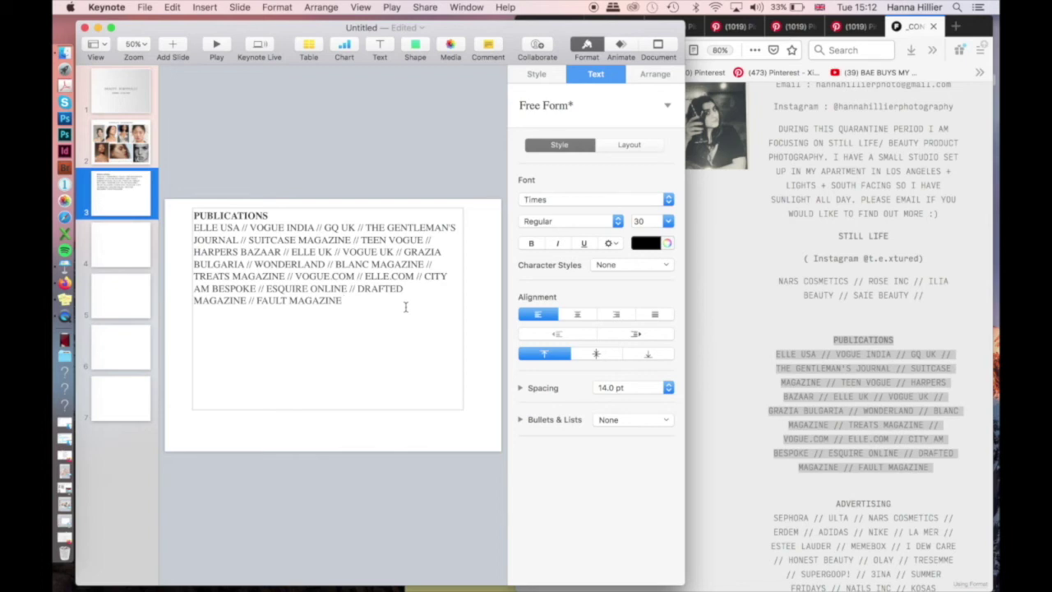
{"action": "left_click_drag", "start_coordinate": [424, 315], "coordinate": [151, 135]}
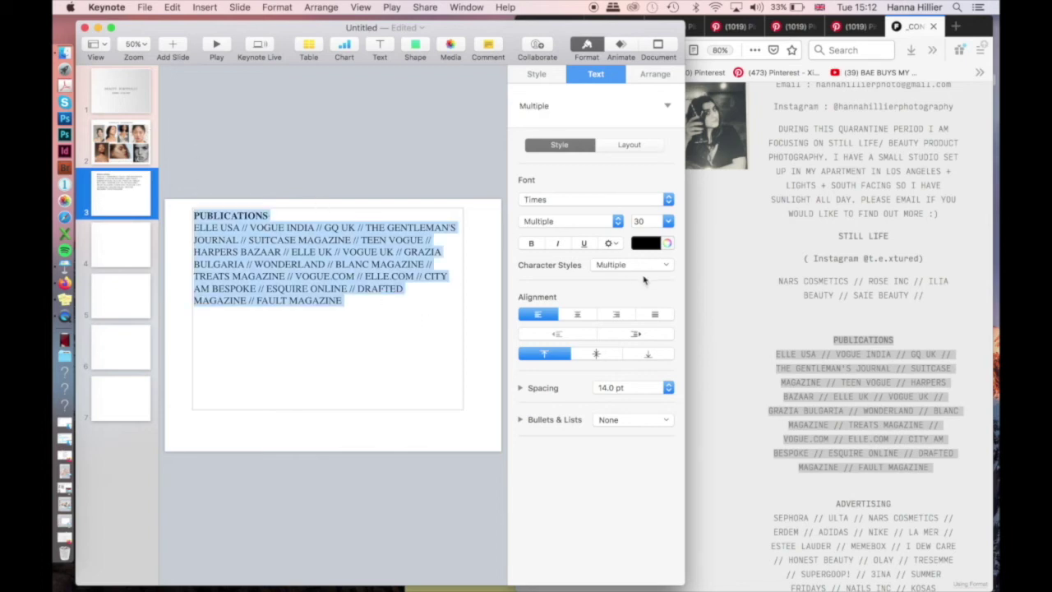
{"action": "left_click", "coordinate": [567, 201]}
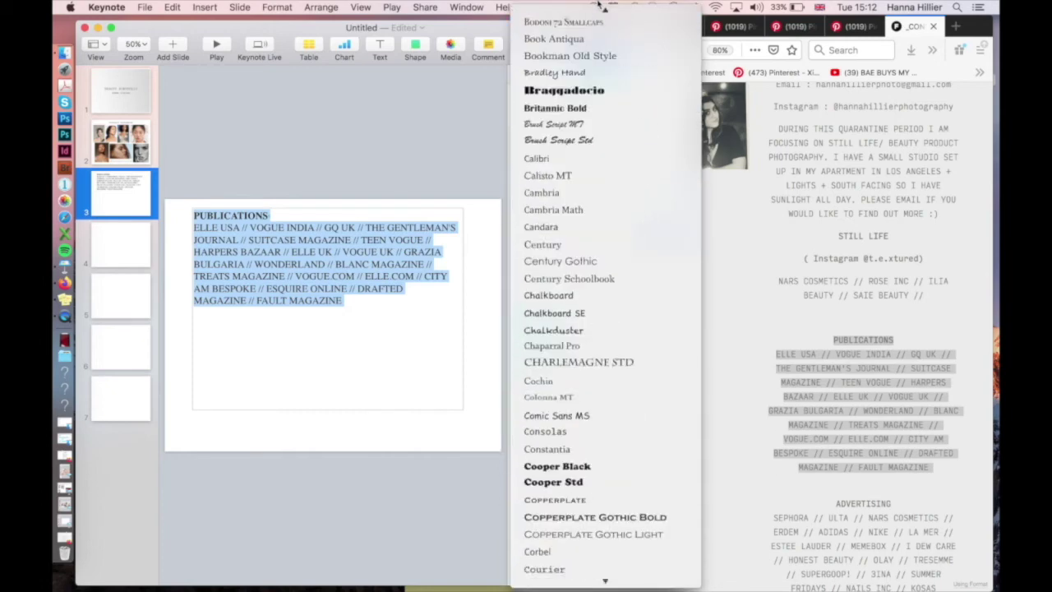
{"action": "left_click", "coordinate": [576, 14]}
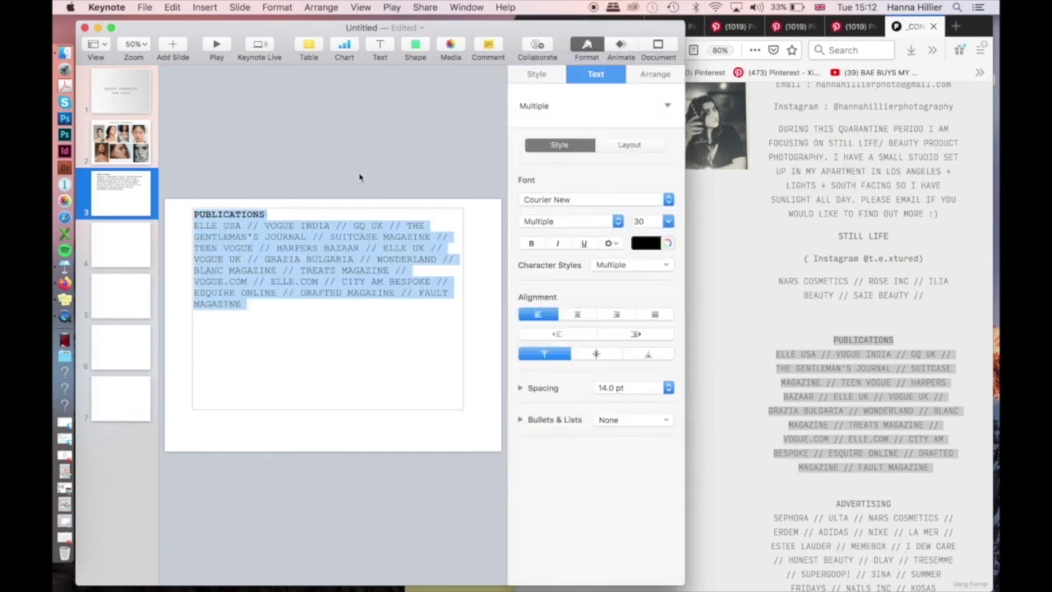
{"action": "left_click", "coordinate": [326, 160]}
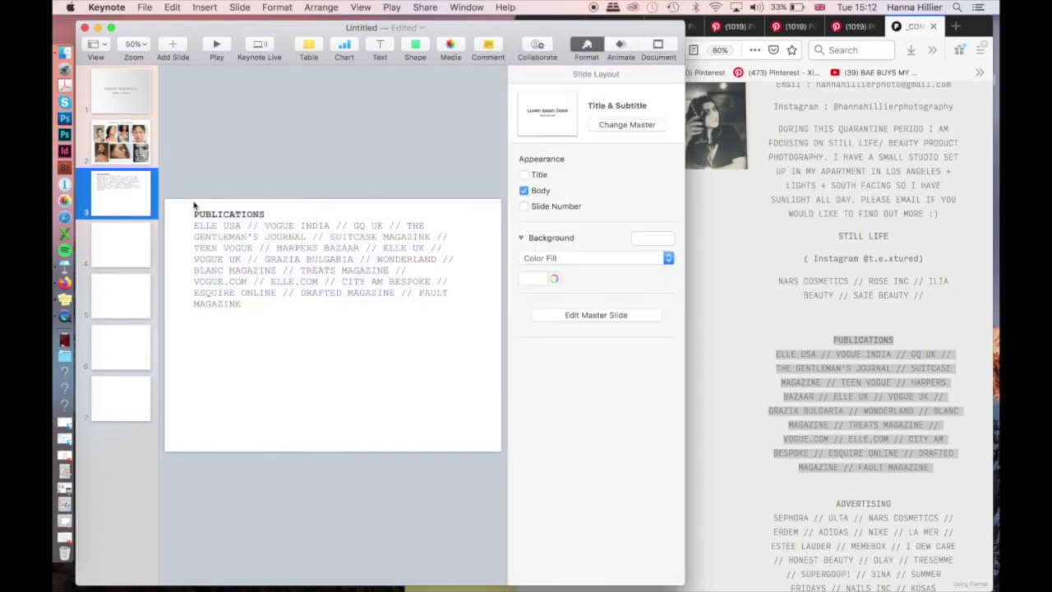
- Clear the highlighted text on the portfolio site and scroll down the page
{"action": "left_click", "coordinate": [781, 360]}
{"action": "left_click", "coordinate": [748, 344]}
{"action": "scroll", "coordinate": [747, 343], "scroll_direction": "down", "scroll_amount": 2}
{"action": "scroll", "coordinate": [748, 344], "scroll_direction": "down", "scroll_amount": 3}
{"action": "scroll", "coordinate": [748, 344], "scroll_direction": "down", "scroll_amount": 3}
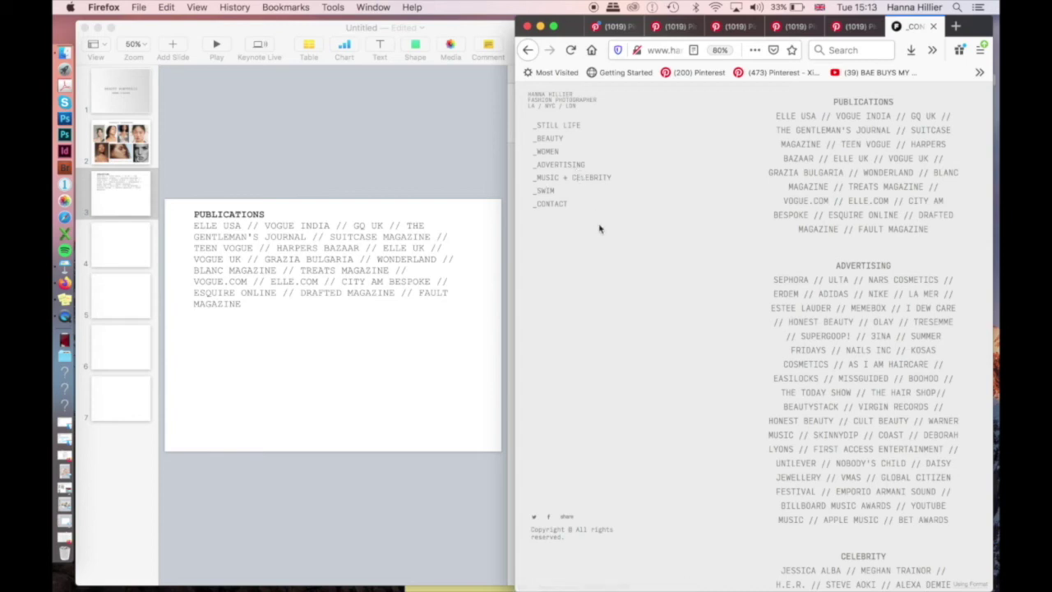
- Widen the Keynote window, then scroll the portfolio back up to its STILL LIFE section
{"action": "left_click", "coordinate": [393, 206]}
{"action": "left_click", "coordinate": [394, 209]}
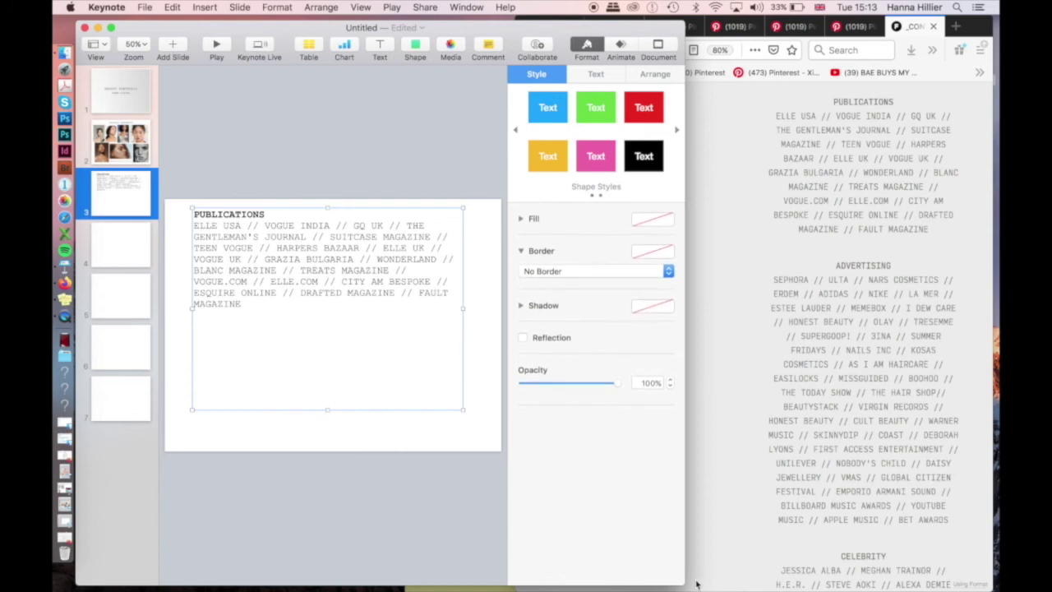
{"action": "left_click_drag", "start_coordinate": [697, 580], "coordinate": [872, 580]}
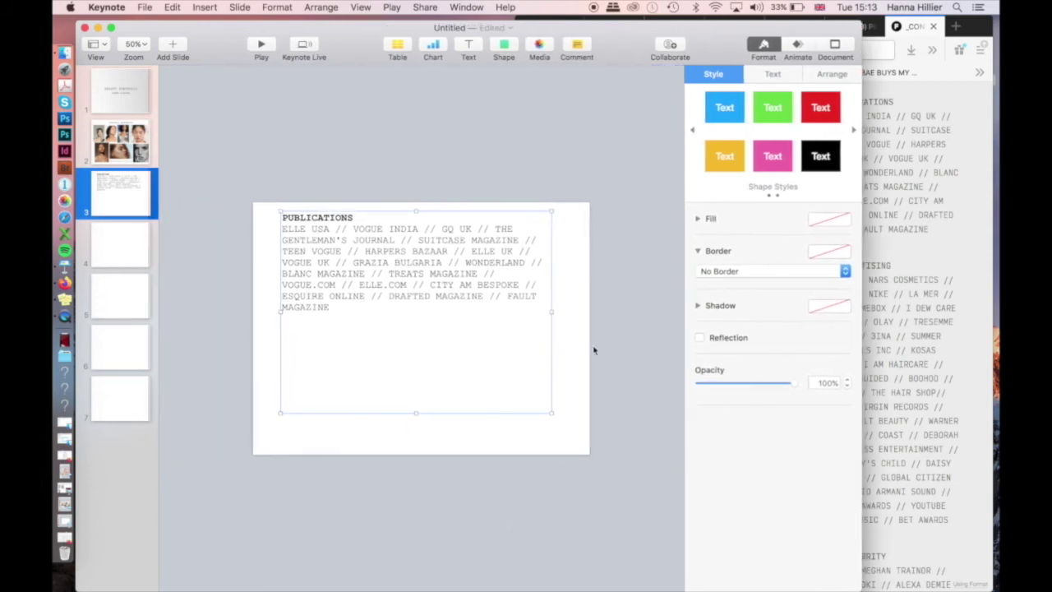
{"action": "left_click", "coordinate": [503, 141]}
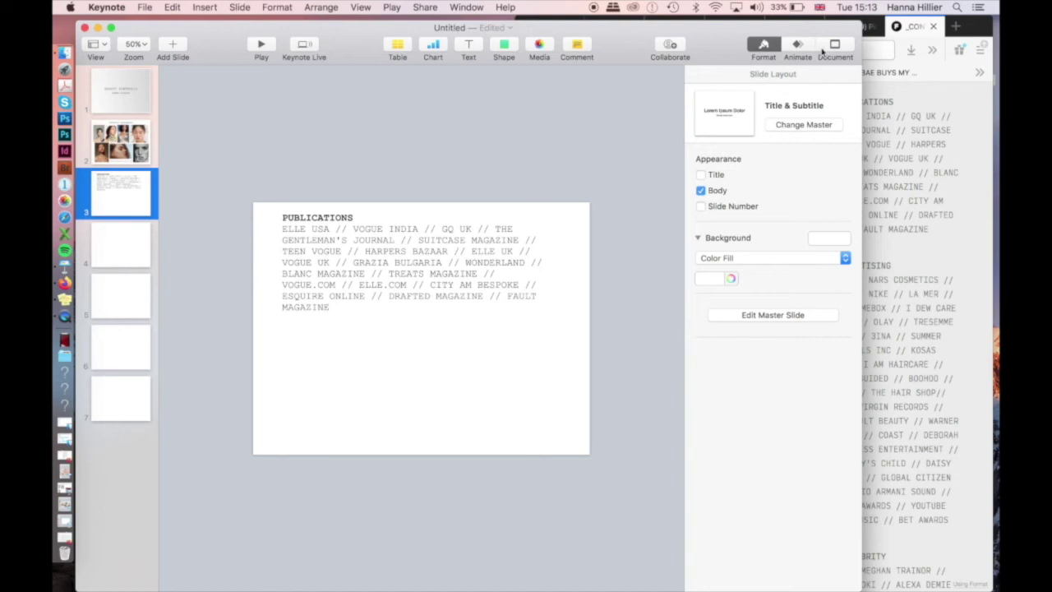
{"action": "left_click", "coordinate": [947, 142]}
{"action": "scroll", "coordinate": [637, 155], "scroll_direction": "up", "scroll_amount": 5}
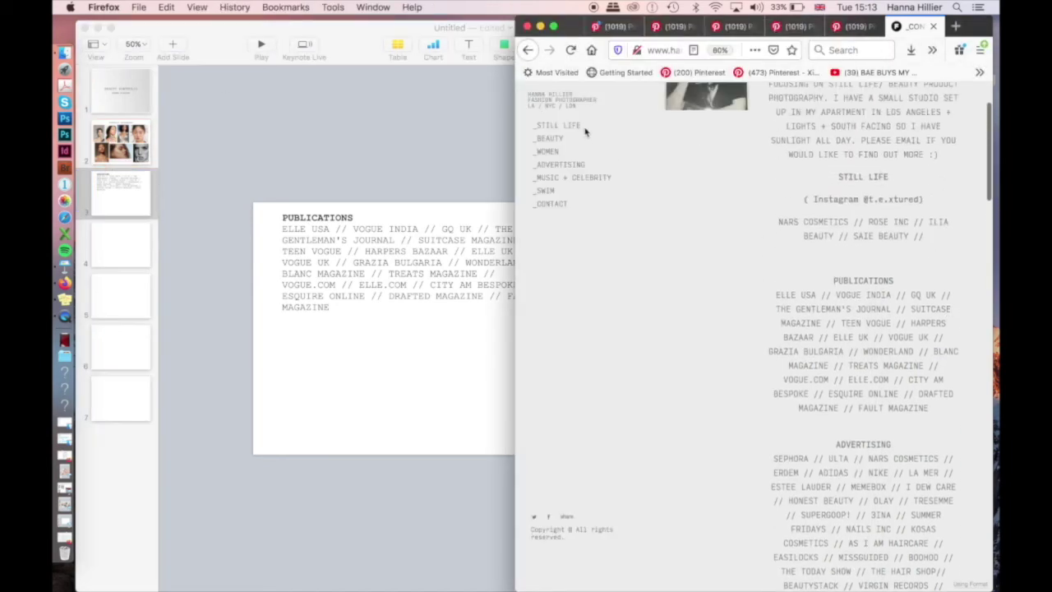
- Open the red lipstick photo on the STILL LIFE page and capture it as a Cmd+Shift+4 screenshot
{"action": "left_click", "coordinate": [569, 130]}
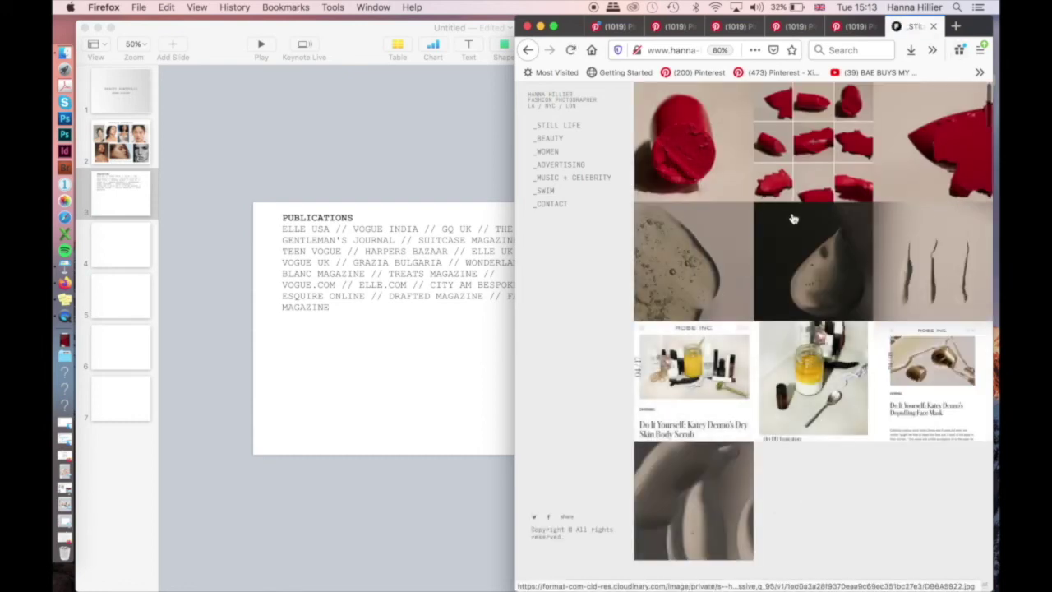
{"action": "left_click", "coordinate": [704, 239]}
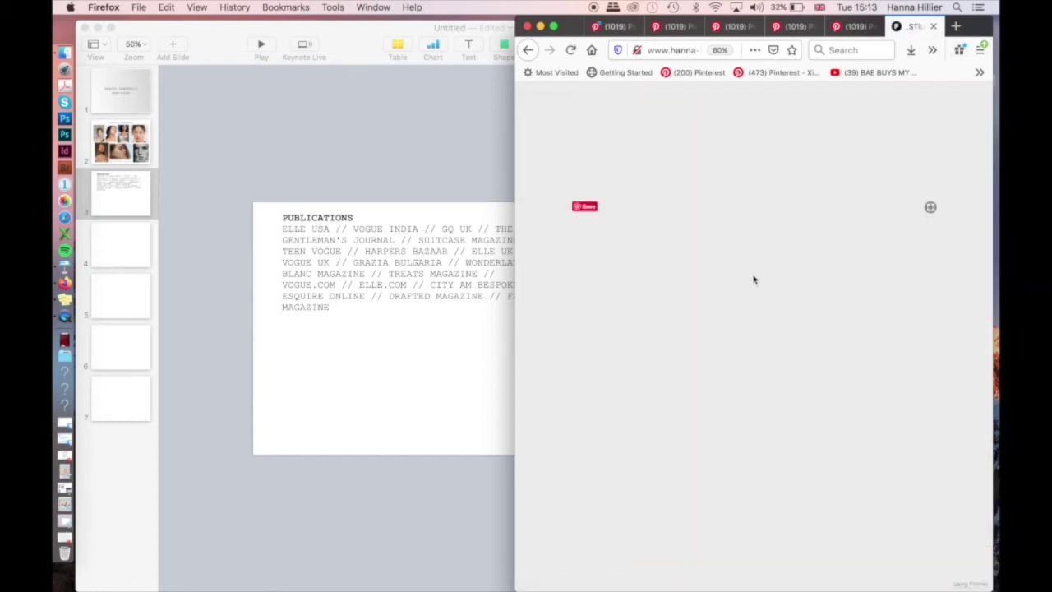
{"action": "left_click_drag", "start_coordinate": [980, 27], "coordinate": [962, 25]}
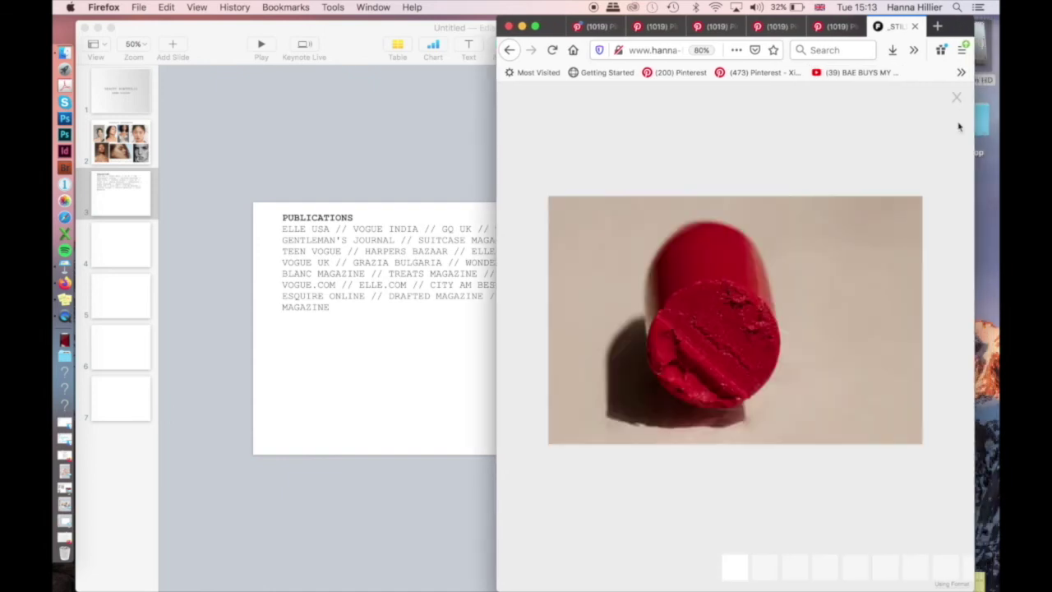
{"action": "key", "text": "super+shift+4"}
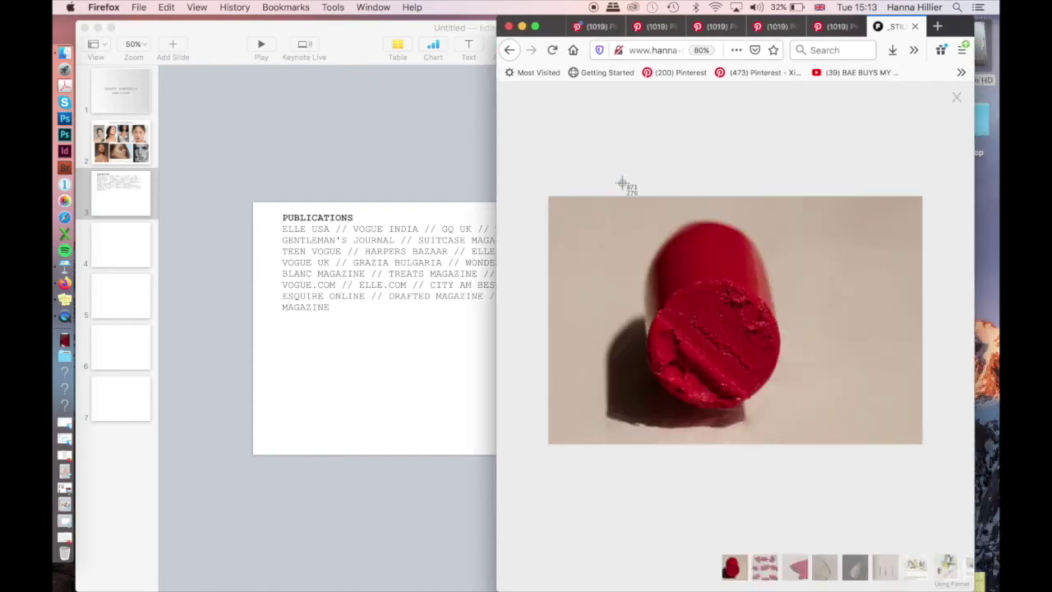
{"action": "left_click_drag", "start_coordinate": [545, 190], "coordinate": [940, 461]}
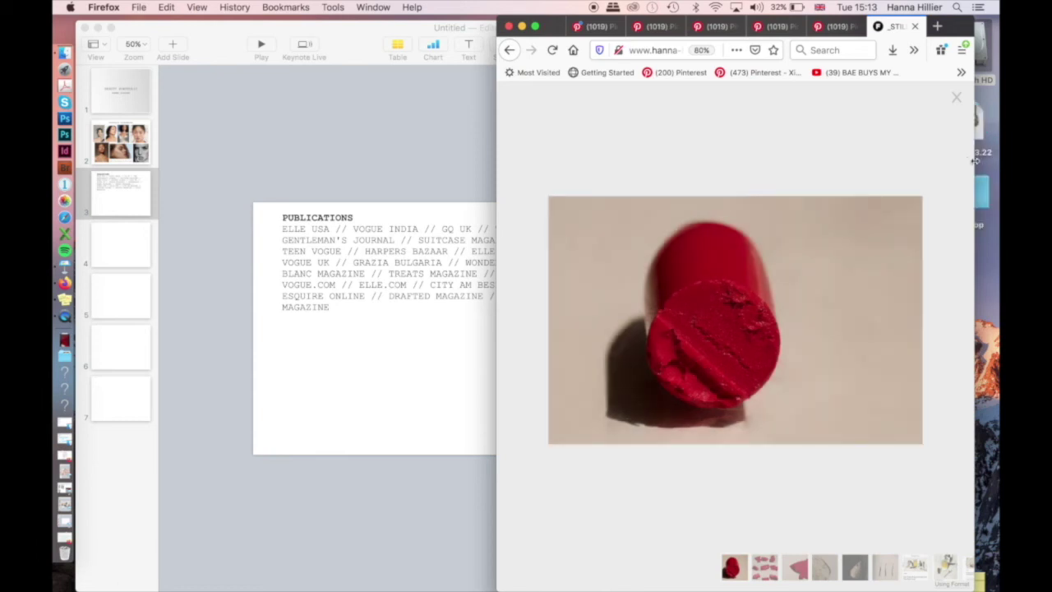
- Place the lipstick screenshot below slide 3's publications list and minimize the browser
{"action": "left_click", "coordinate": [983, 125]}
{"action": "left_click_drag", "start_coordinate": [983, 125], "coordinate": [429, 381]}
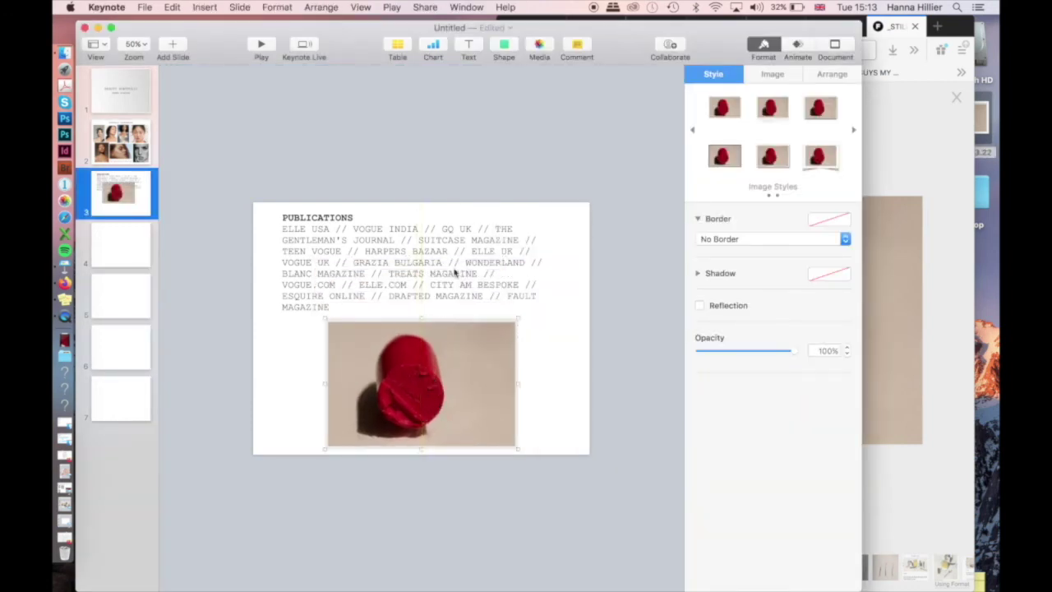
{"action": "left_click", "coordinate": [522, 183]}
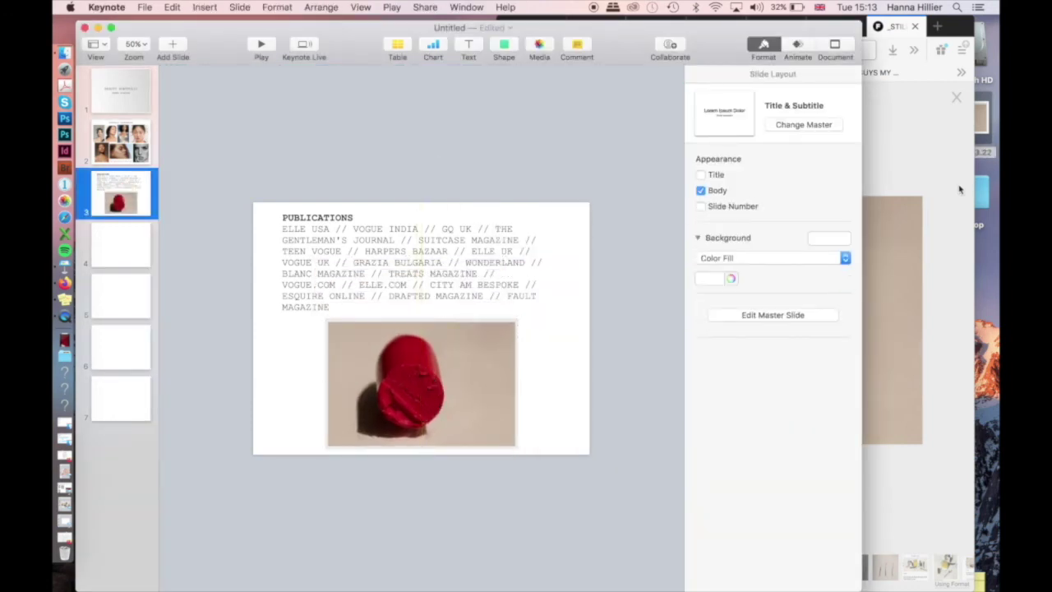
{"action": "left_click", "coordinate": [958, 190]}
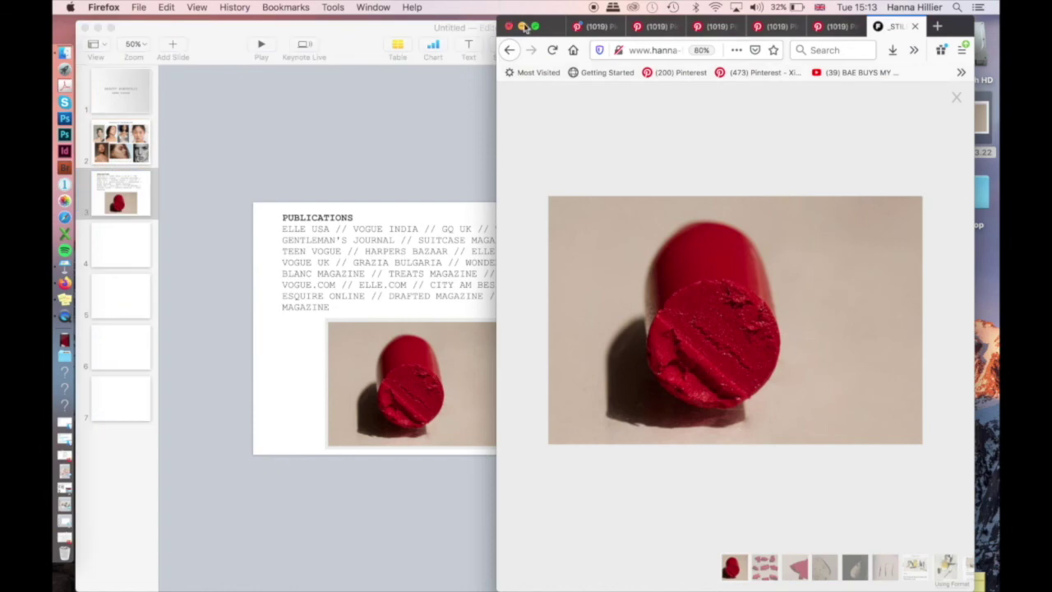
{"action": "left_click", "coordinate": [523, 27]}
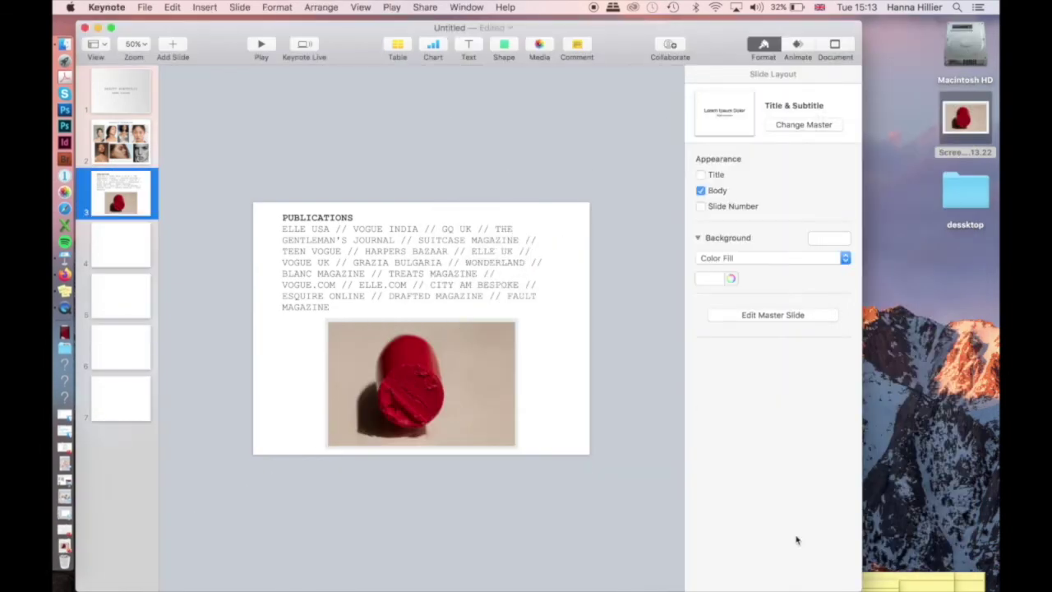
- Widen the Keynote window and delete the empty slides 7, 6 and 5
{"action": "left_click_drag", "start_coordinate": [868, 587], "coordinate": [979, 588]}
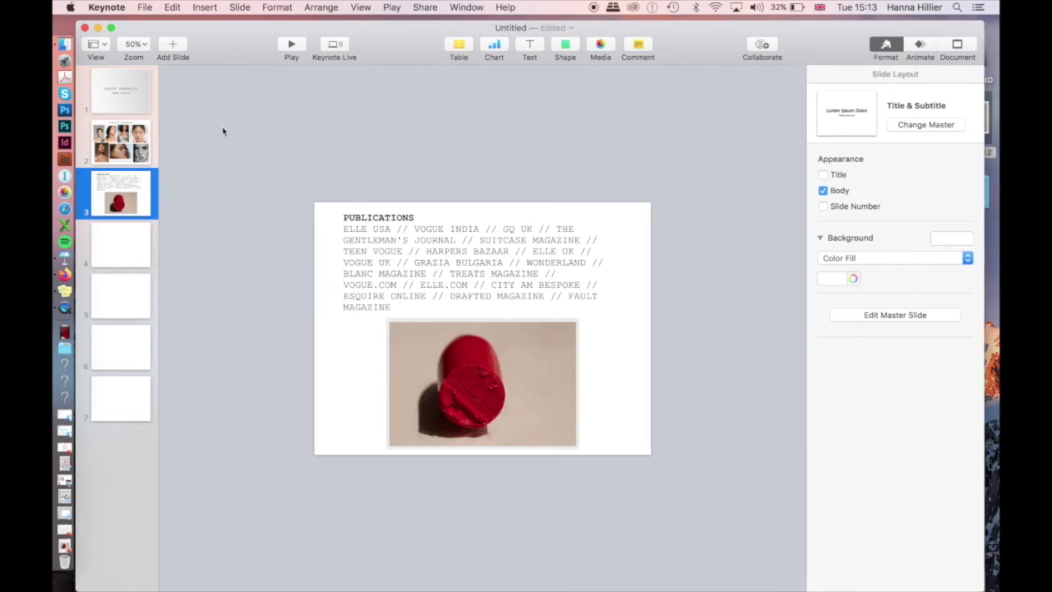
{"action": "left_click", "coordinate": [136, 360]}
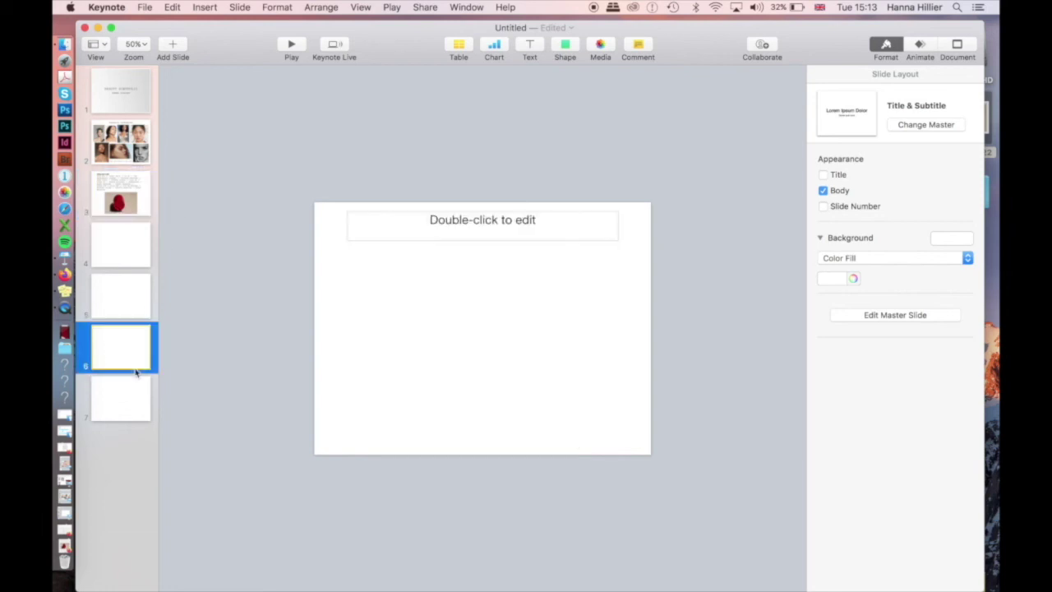
{"action": "left_click", "coordinate": [128, 395]}
{"action": "key", "text": "BackSpace"}
{"action": "key", "text": "BackSpace"}
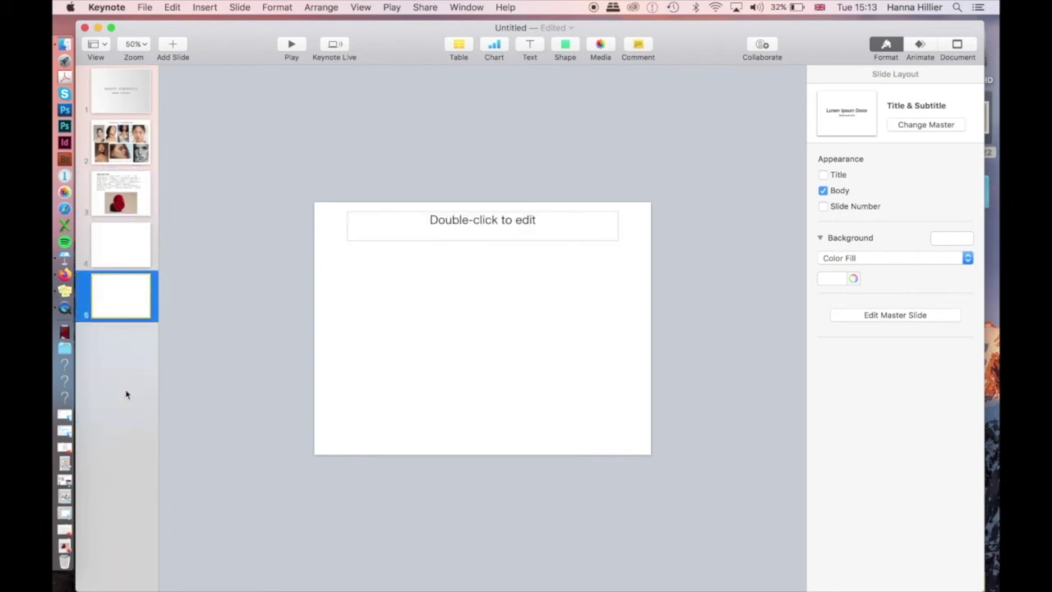
{"action": "key", "text": "BackSpace"}
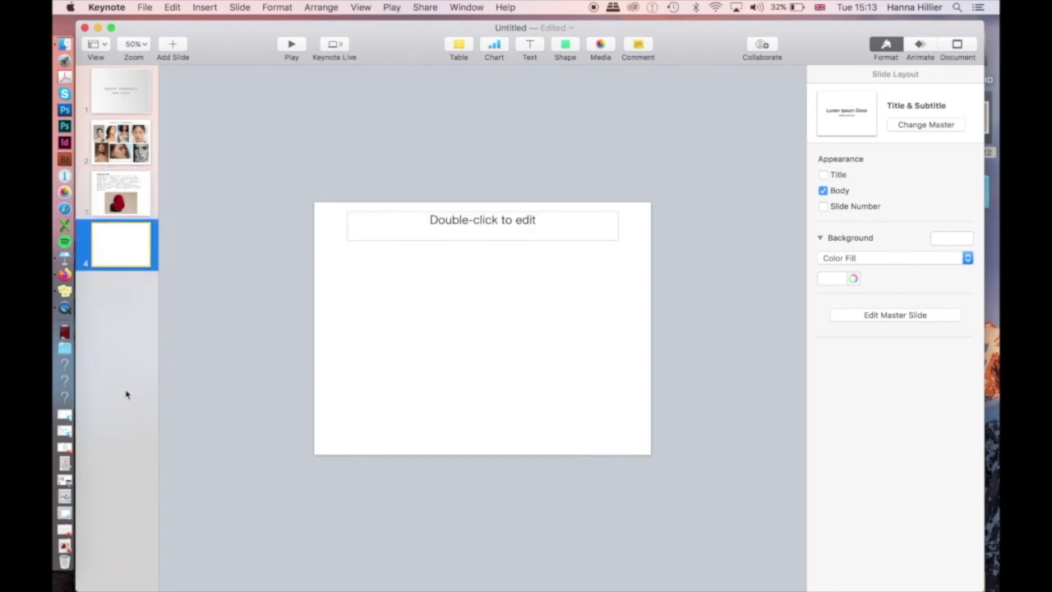
{"action": "key", "text": "BackSpace"}
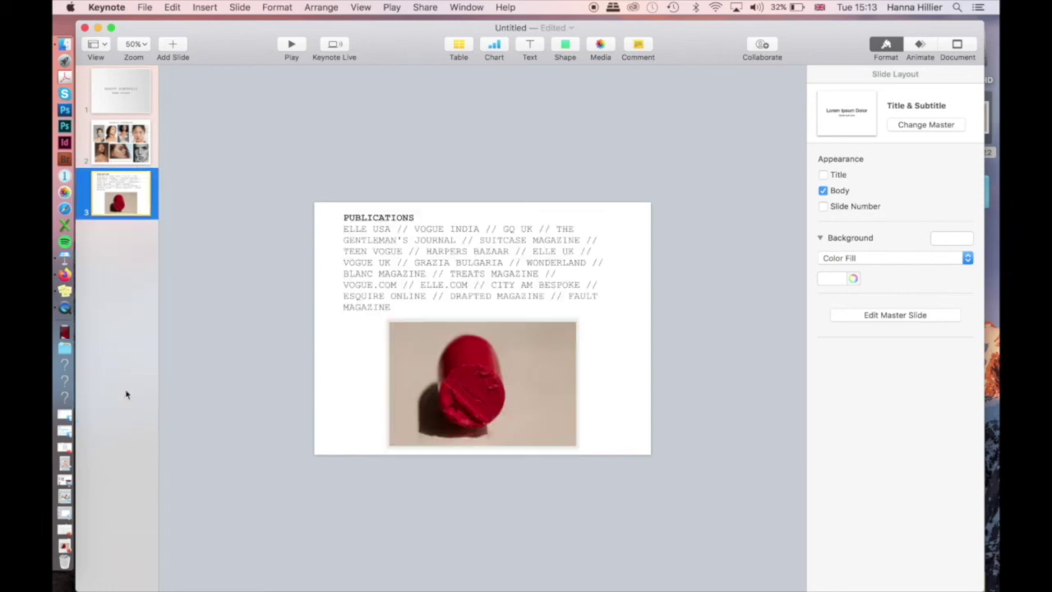
- Step through slides 1 to 3, then bring up File > Export To and its format list
{"action": "left_click", "coordinate": [107, 98]}
{"action": "key", "text": "Down"}
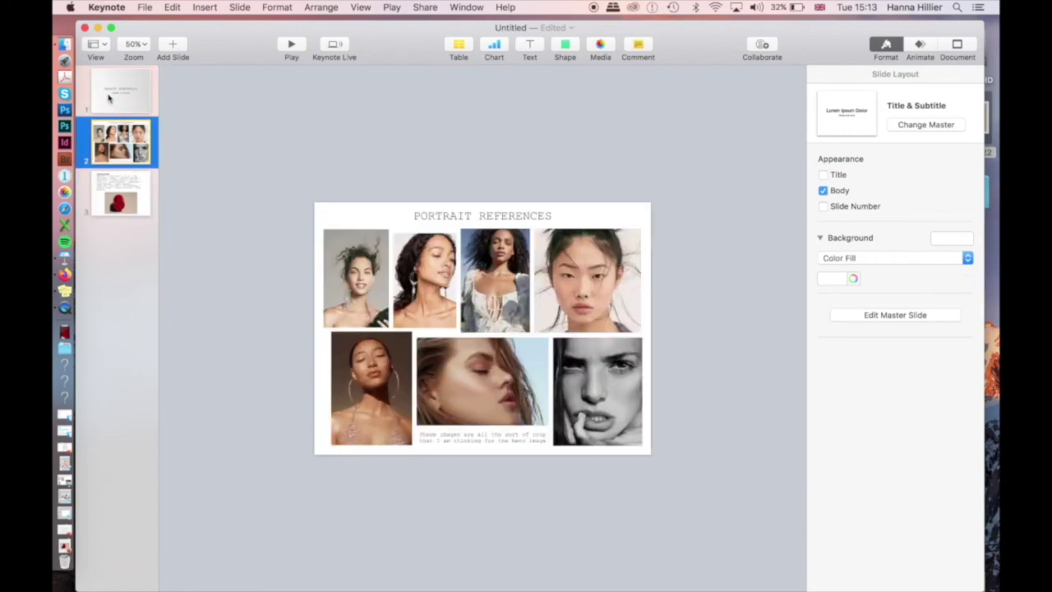
{"action": "key", "text": "Down"}
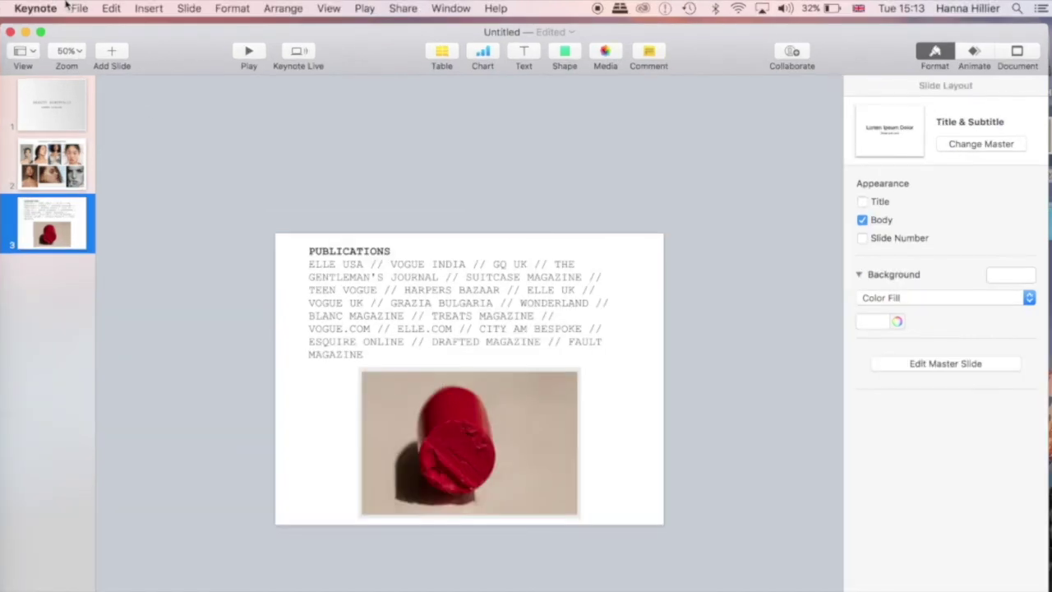
{"action": "left_click", "coordinate": [107, 8]}
{"action": "mouse_move", "coordinate": [158, 169]}
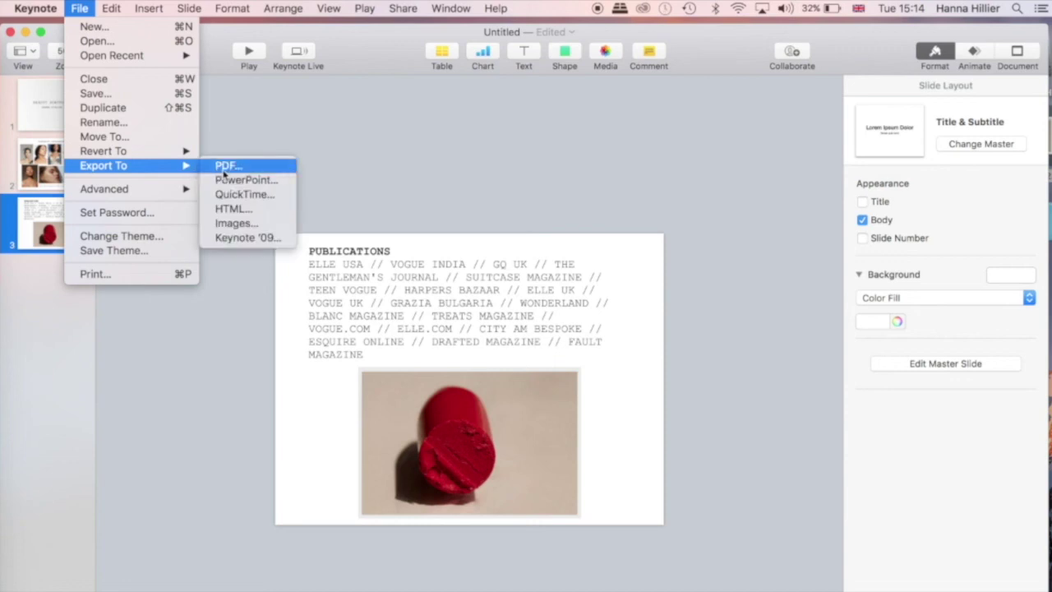
- Export the three-slide deck to PDF at Good image quality under the default name Untitled
{"action": "left_click", "coordinate": [223, 168]}
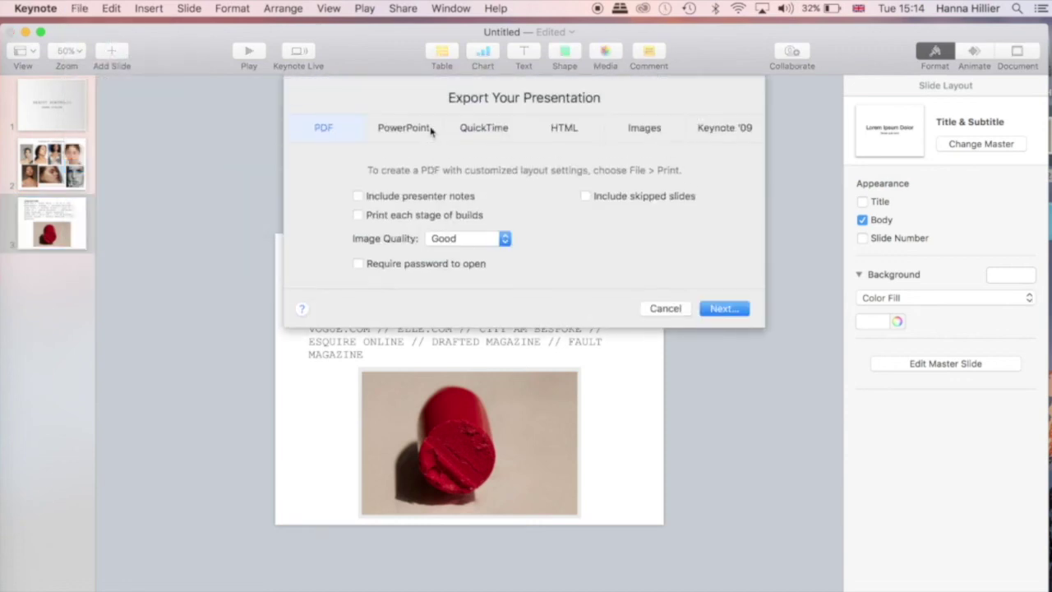
{"action": "left_click", "coordinate": [474, 242]}
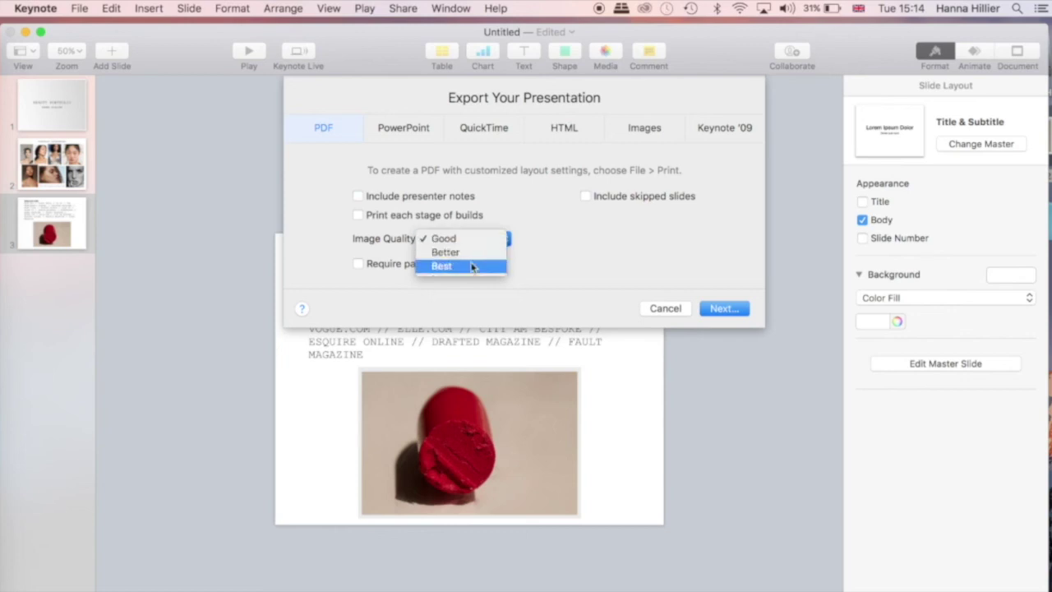
{"action": "left_click", "coordinate": [526, 237]}
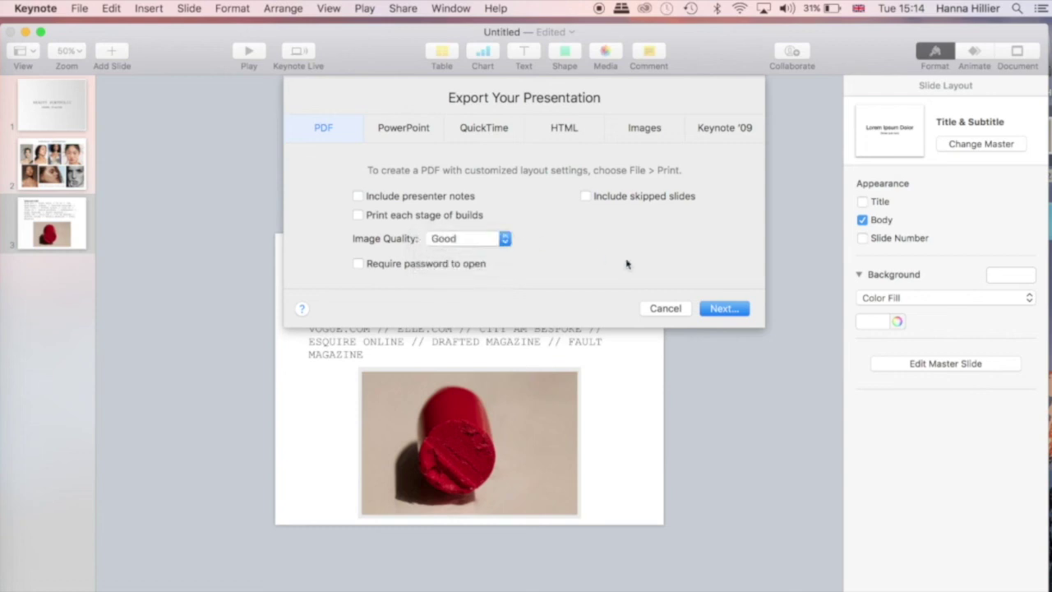
{"action": "left_click", "coordinate": [718, 310]}
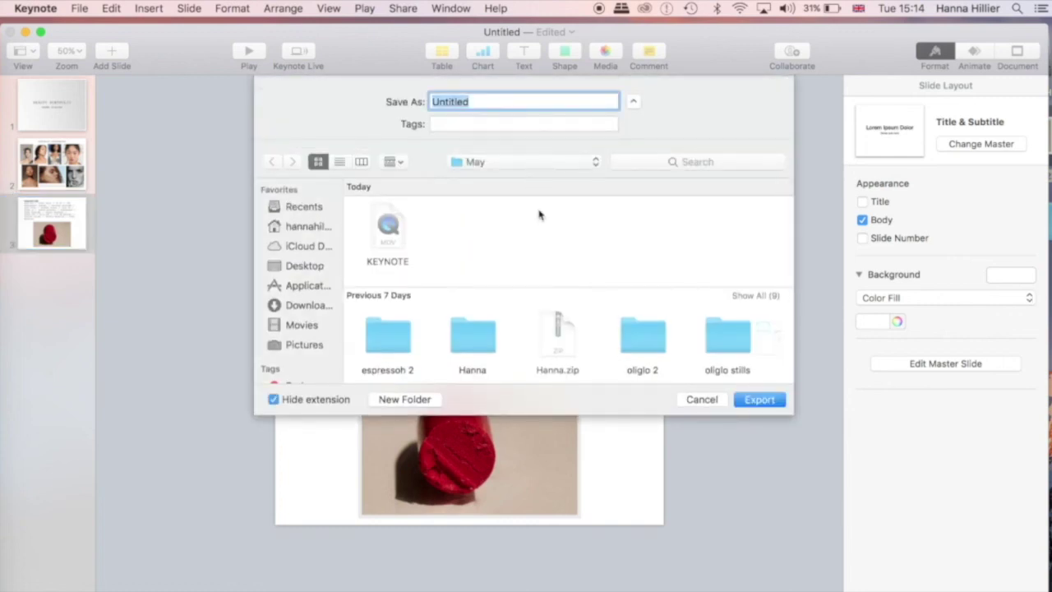
{"action": "left_click", "coordinate": [757, 401]}
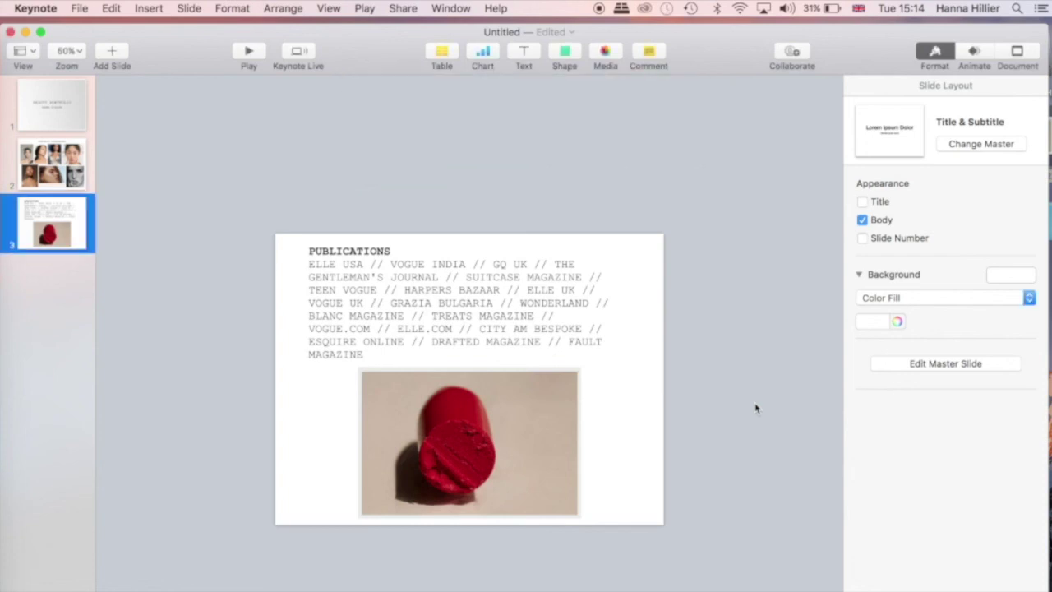
- Export another PDF of the deck named 'Moodboard' into the _done folder
{"action": "left_click", "coordinate": [109, 8]}
{"action": "mouse_move", "coordinate": [79, 8]}
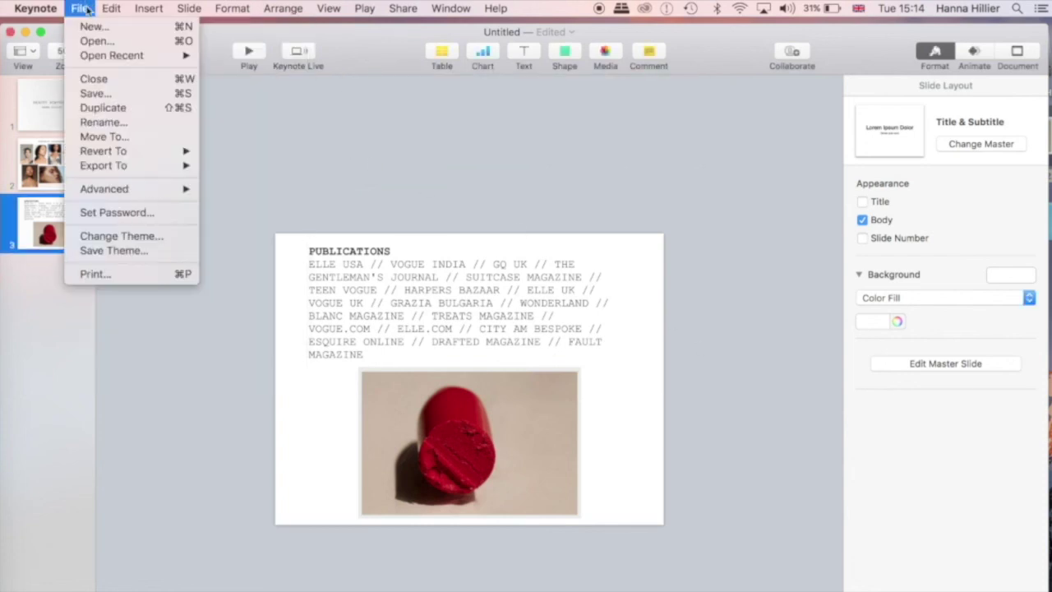
{"action": "left_click", "coordinate": [216, 171]}
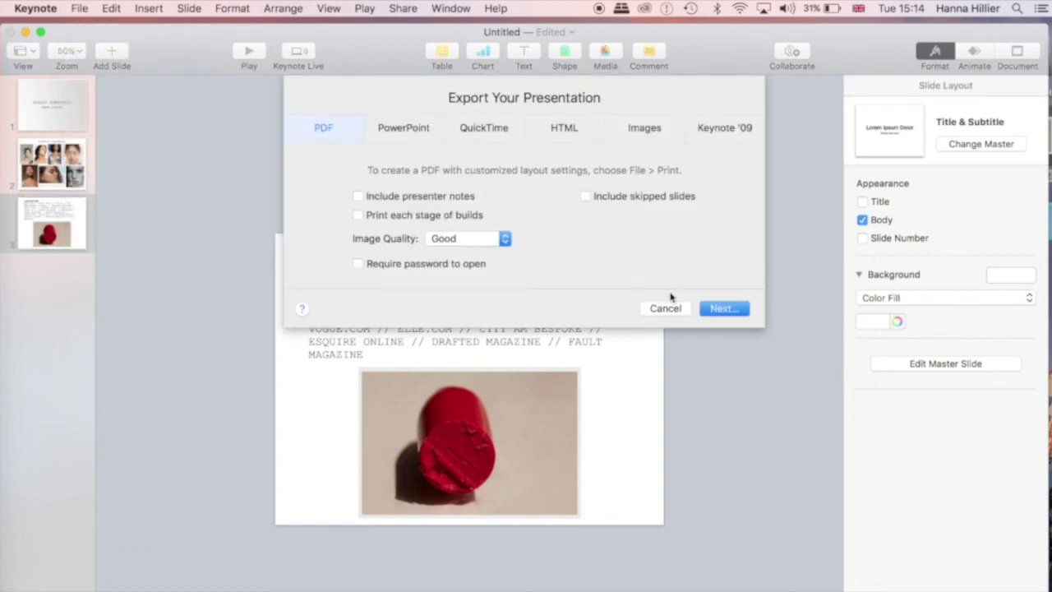
{"action": "left_click", "coordinate": [722, 307]}
{"action": "type", "text": "Moodboard"}
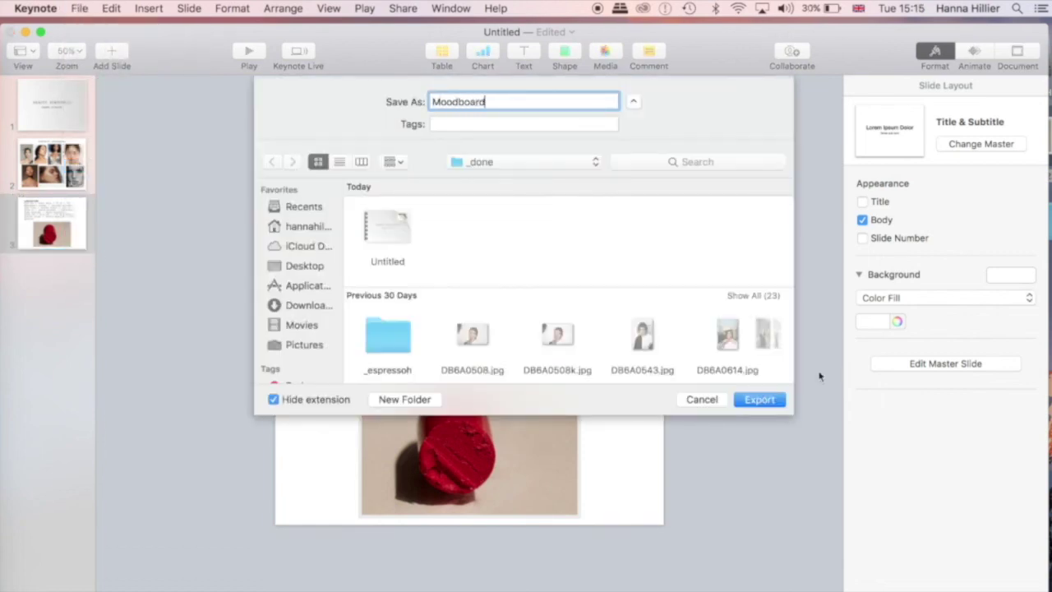
{"action": "left_click", "coordinate": [758, 400]}
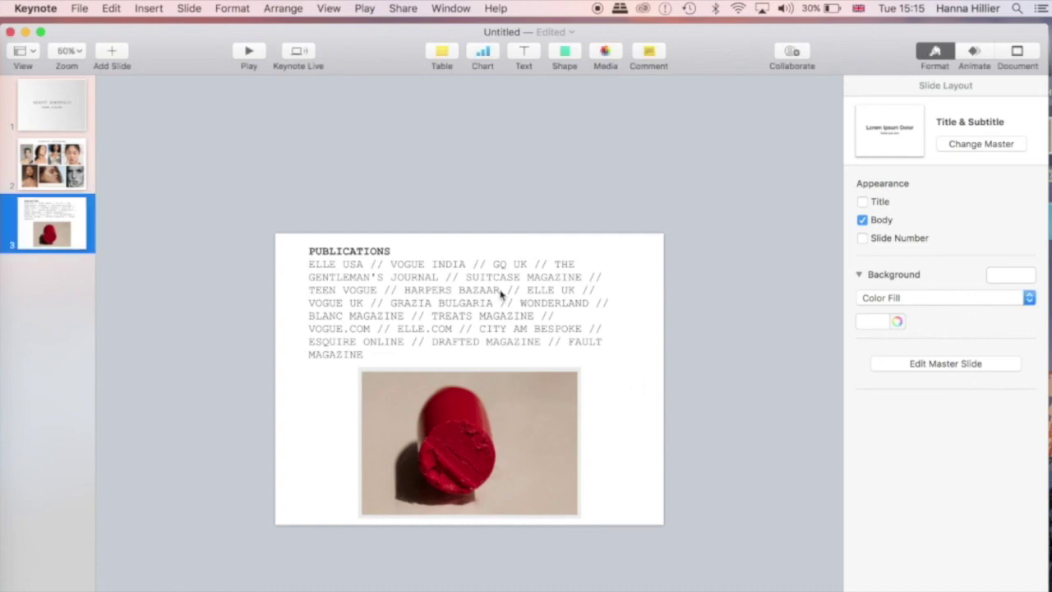
- Save the Keynote presentation with the file name 'Moodboard'
{"action": "left_click", "coordinate": [78, 9]}
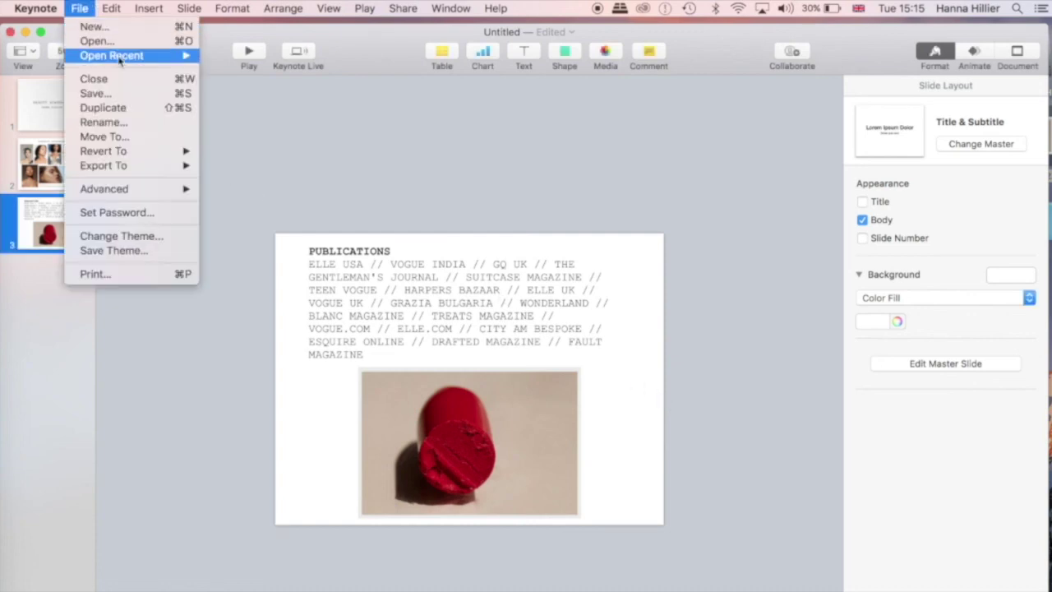
{"action": "left_click", "coordinate": [121, 93]}
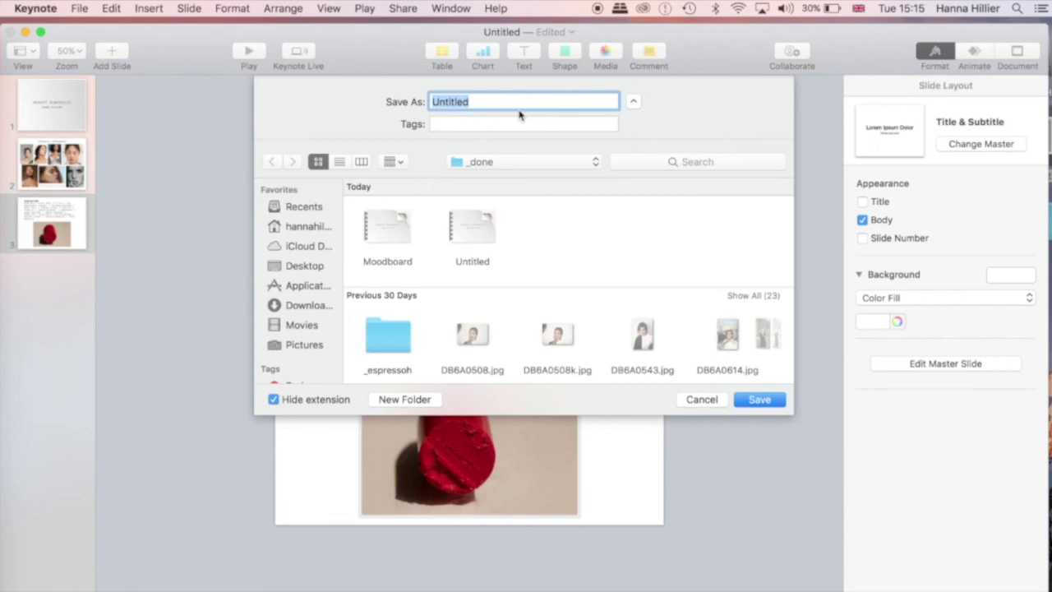
{"action": "type", "text": "Moodboard"}
{"action": "left_click", "coordinate": [773, 400]}
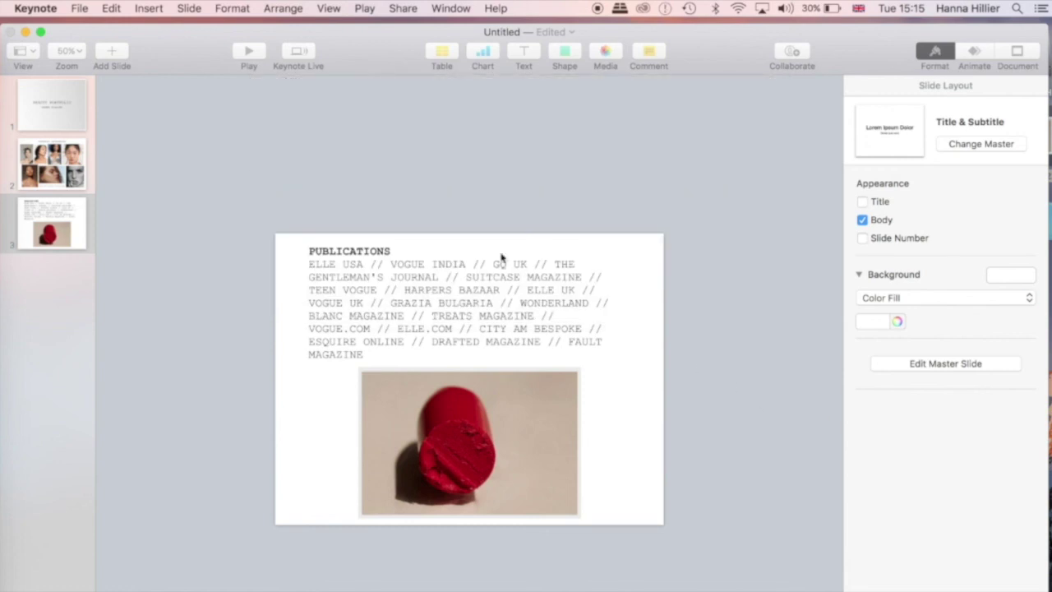